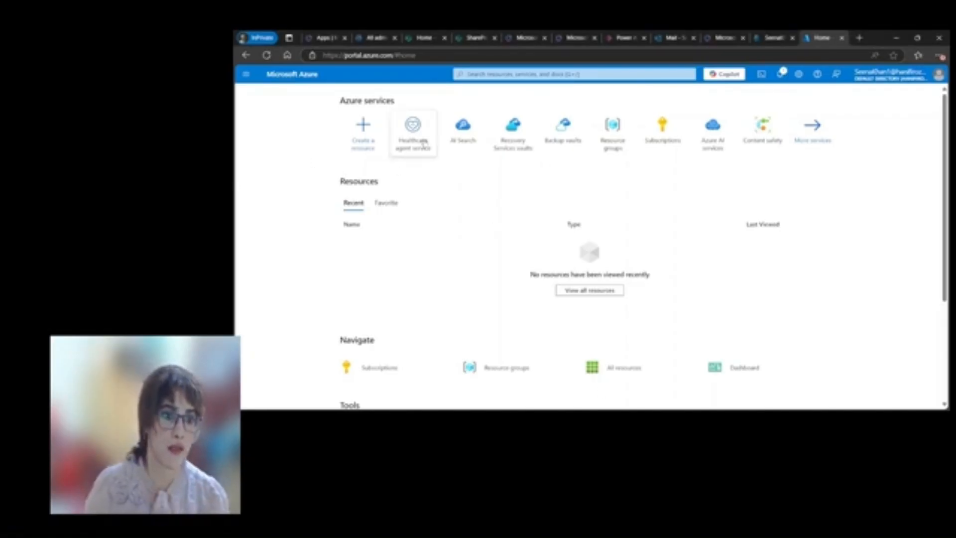
# Step: Start creating a Healthcare agent service resource and assign it a new resource group named healthagent-res
pyautogui.moveTo(416, 144)
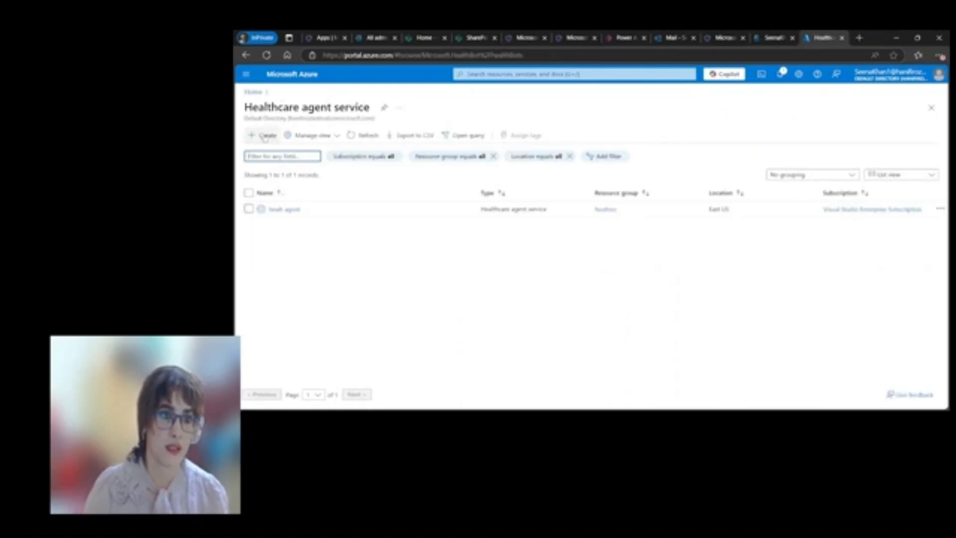
pyautogui.click(248, 209)
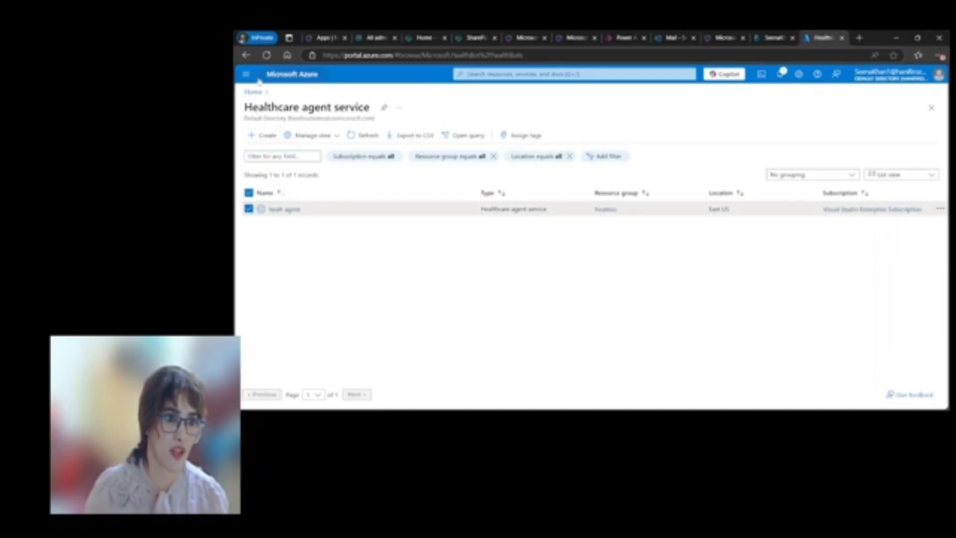
pyautogui.click(267, 136)
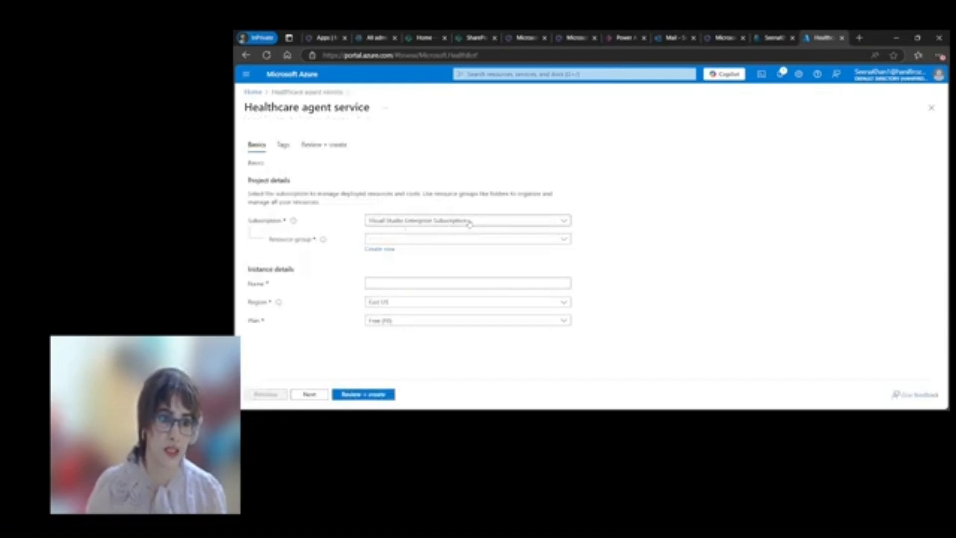
pyautogui.click(381, 249)
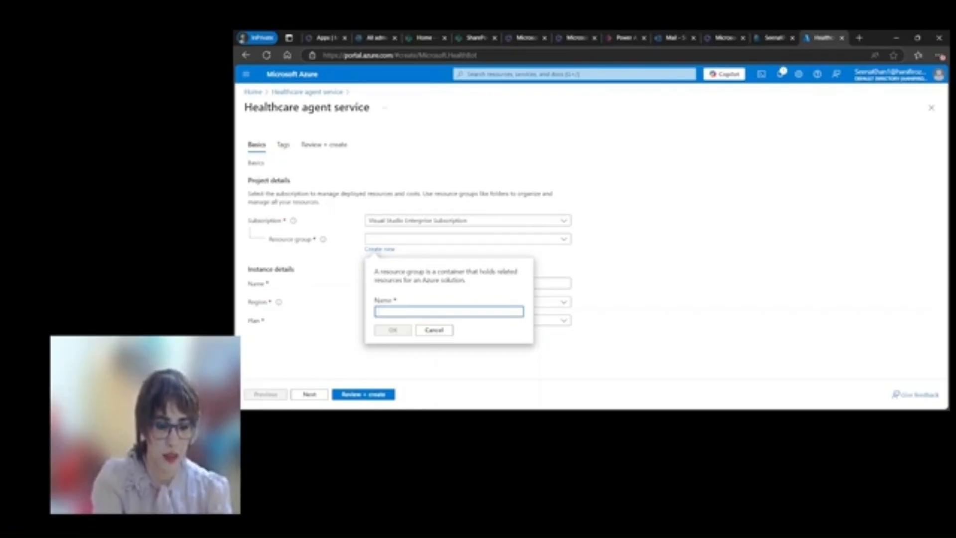
pyautogui.write('healthcare')
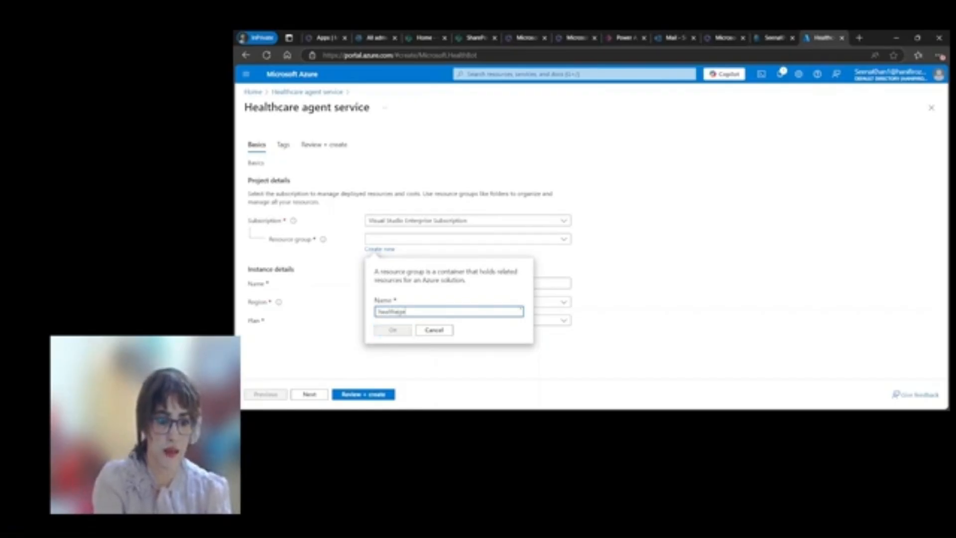
pyautogui.write('-res')
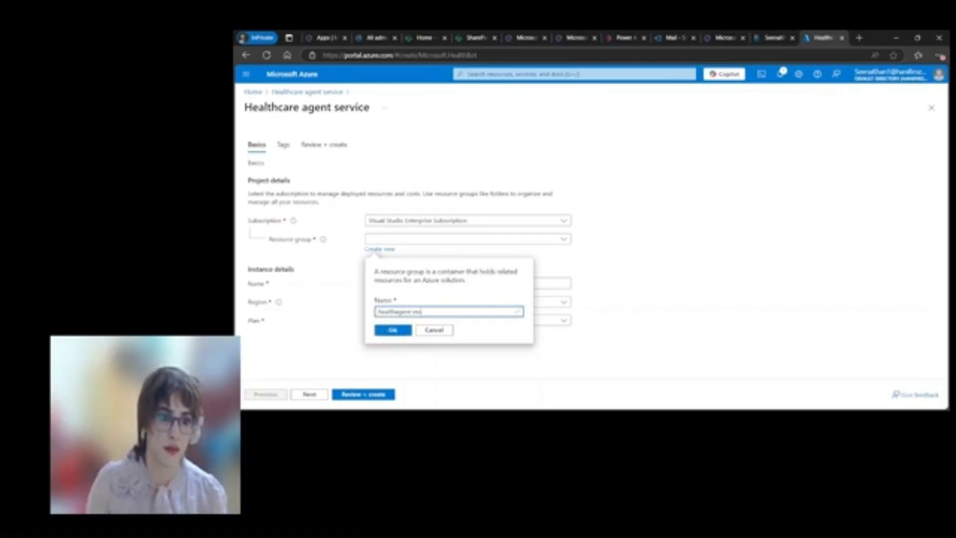
pyautogui.click(392, 331)
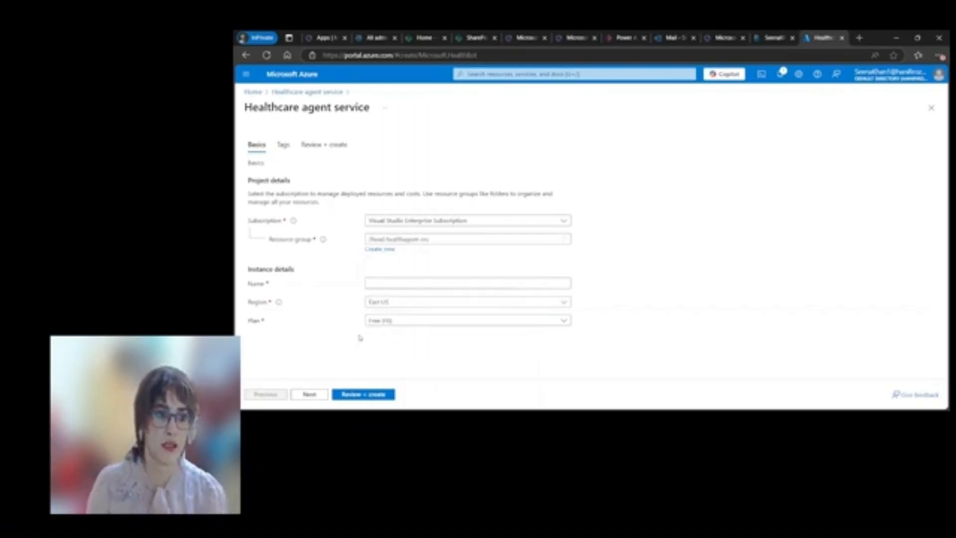
# Step: Name the healthcare agent service instance ai-agent-healthcare
pyautogui.click(398, 282)
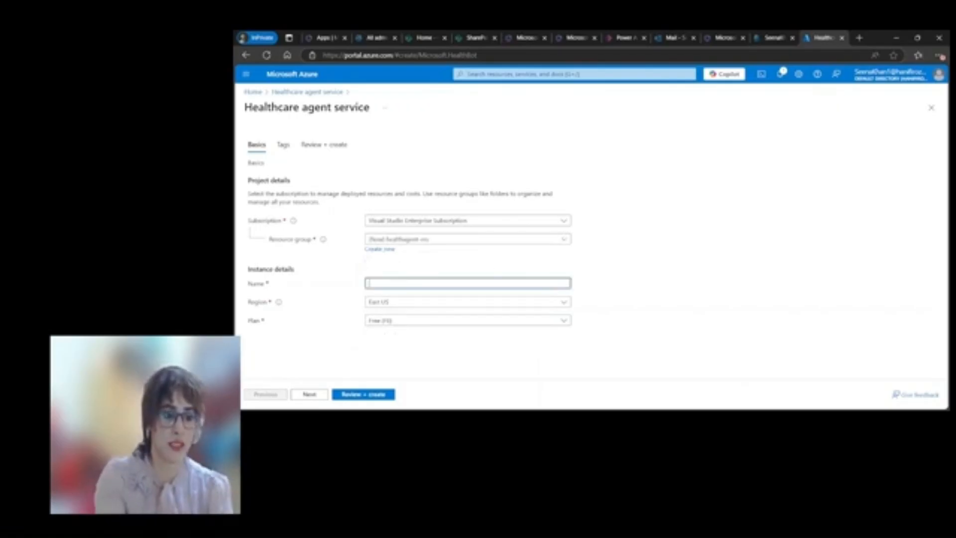
pyautogui.write('hi-agent')
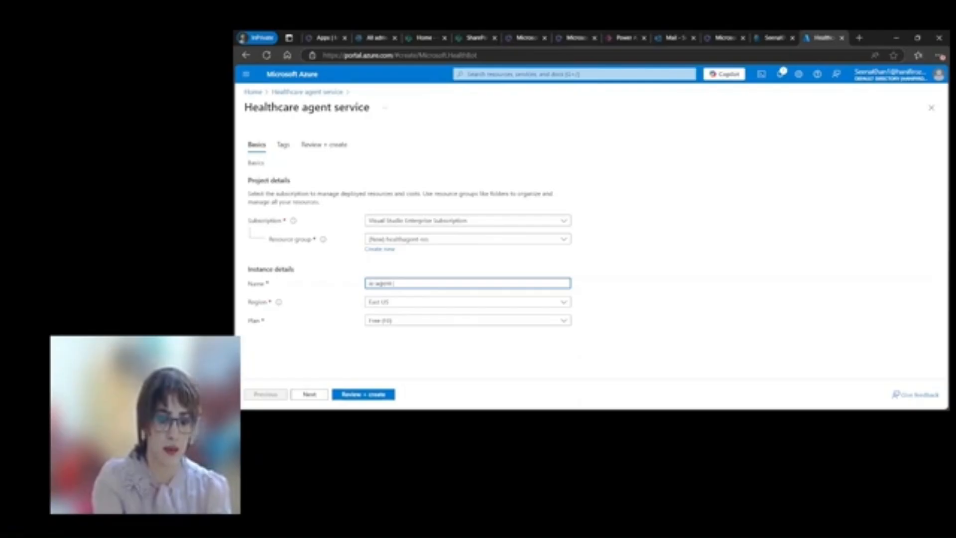
pyautogui.write('-medical')
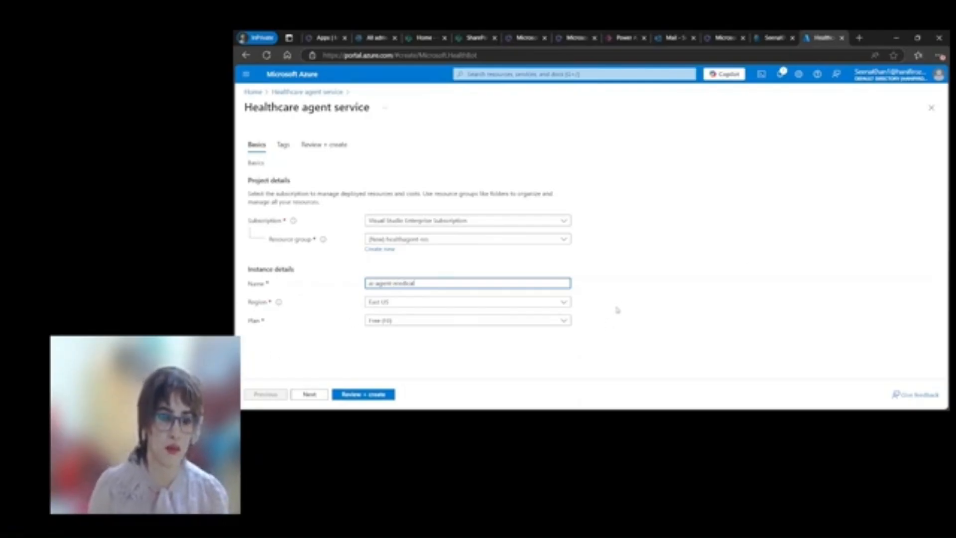
pyautogui.press('BackSpace')
pyautogui.press('BackSpace')
pyautogui.press('BackSpace')
pyautogui.press('BackSpace')
pyautogui.press('BackSpace')
pyautogui.press('BackSpace')
pyautogui.press('BackSpace')
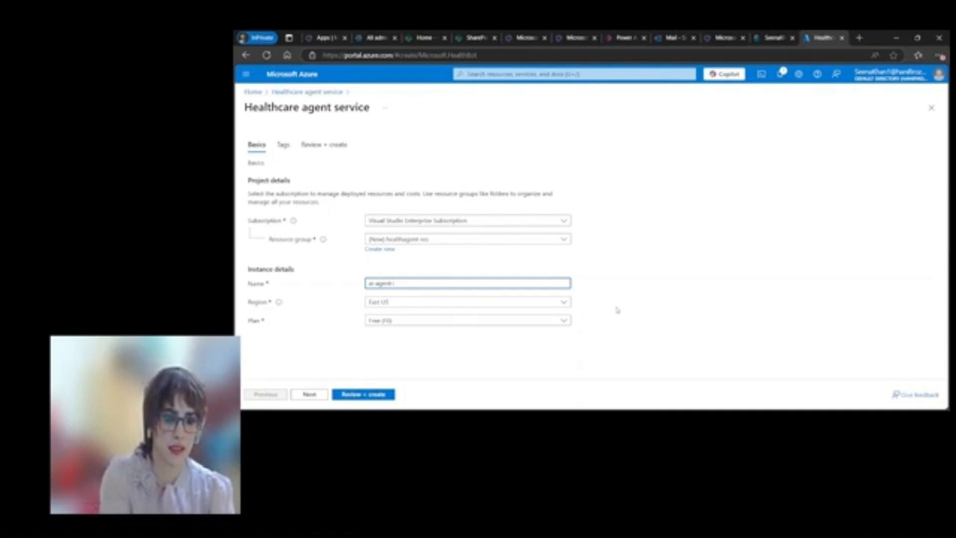
pyautogui.write('heal')
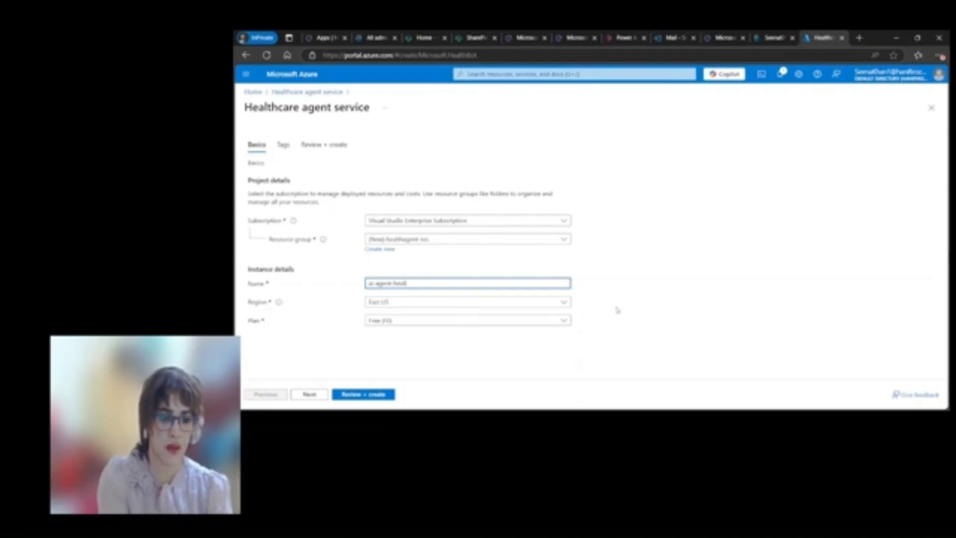
pyautogui.write('thcare')
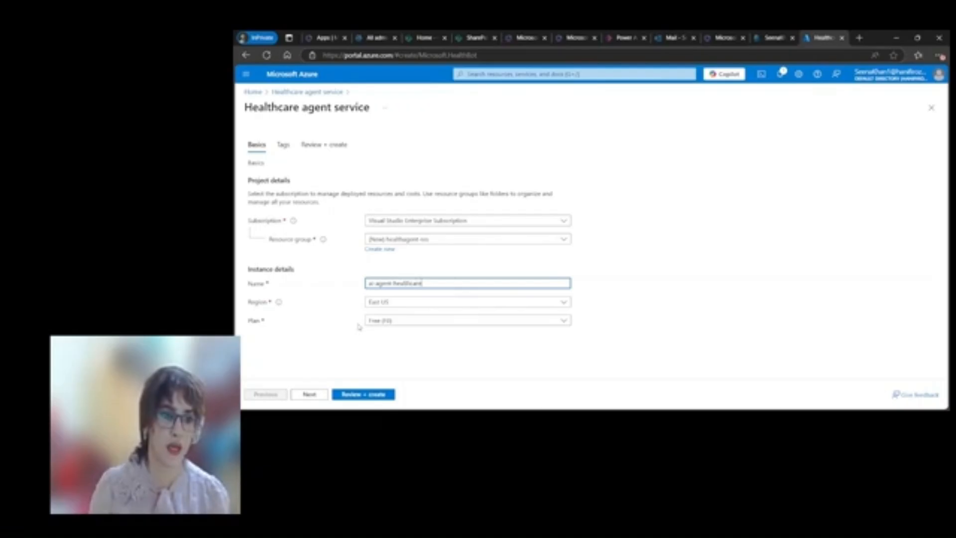
# Step: Set the instance's region to East US and its plan to Agent (C1)
pyautogui.click(411, 304)
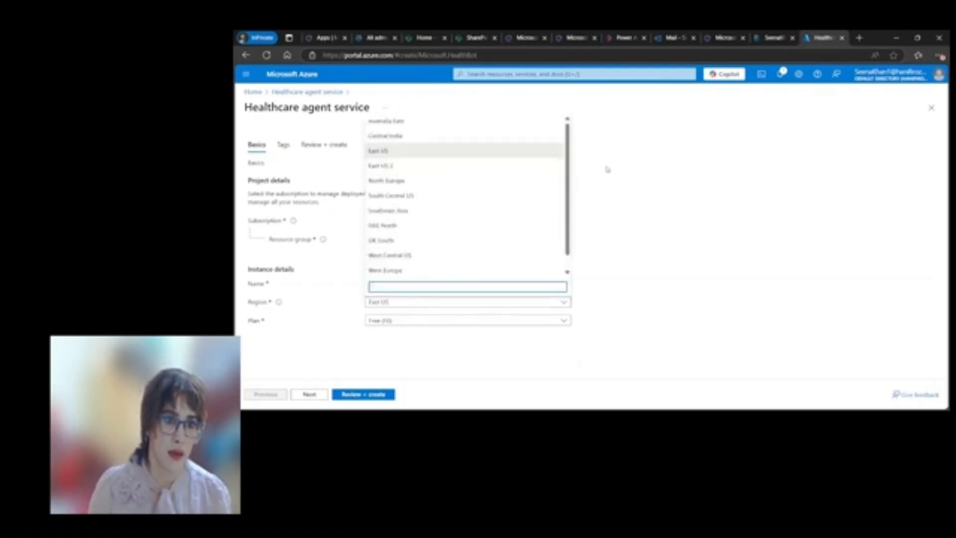
pyautogui.scroll(-1, 571, 174)
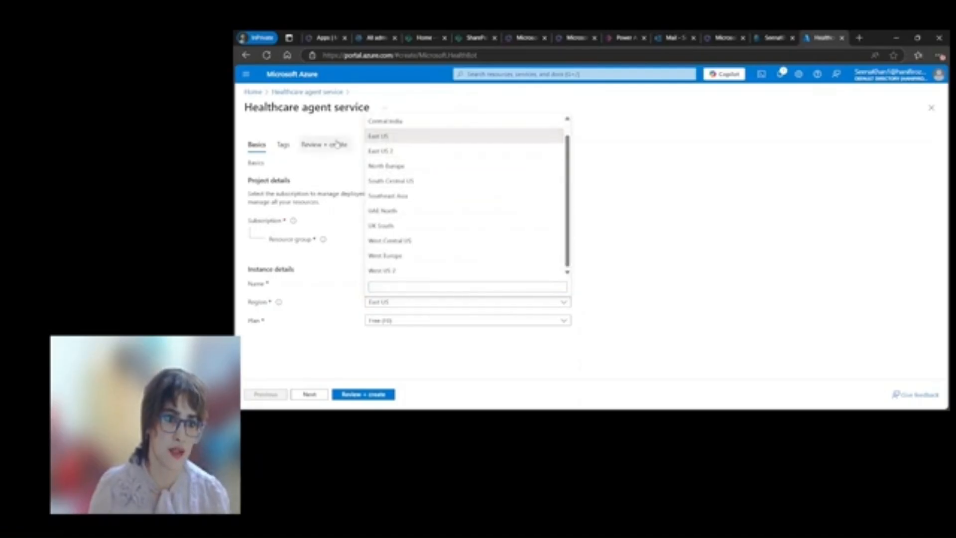
pyautogui.click(382, 138)
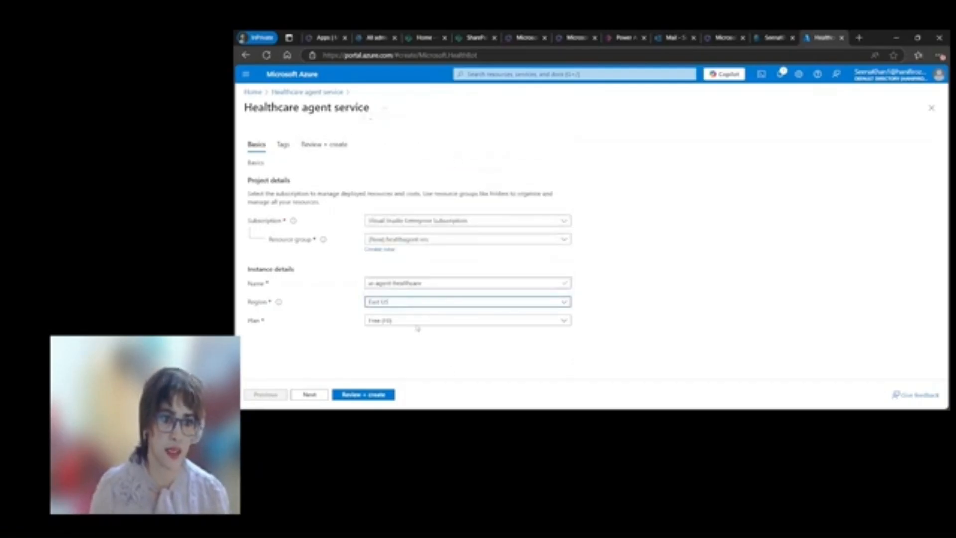
pyautogui.click(570, 322)
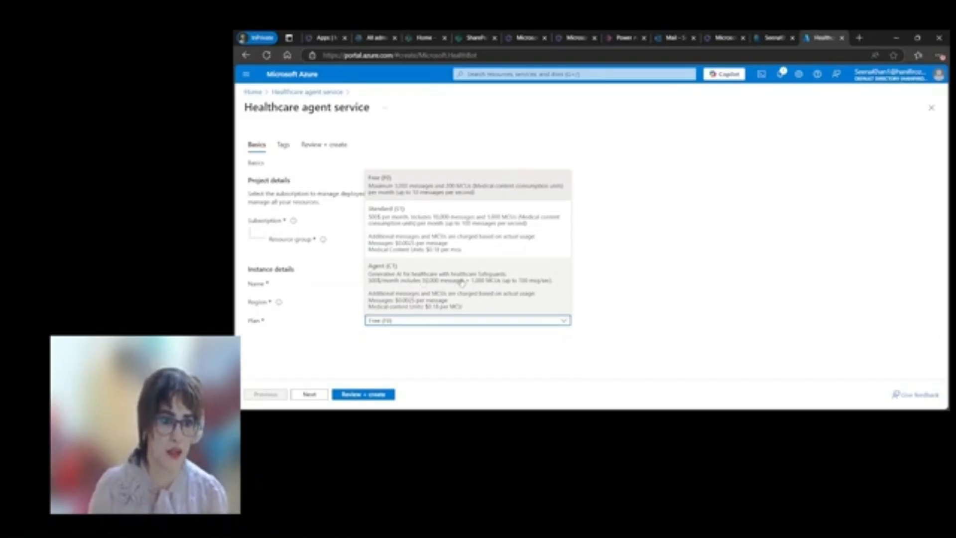
pyautogui.click(437, 290)
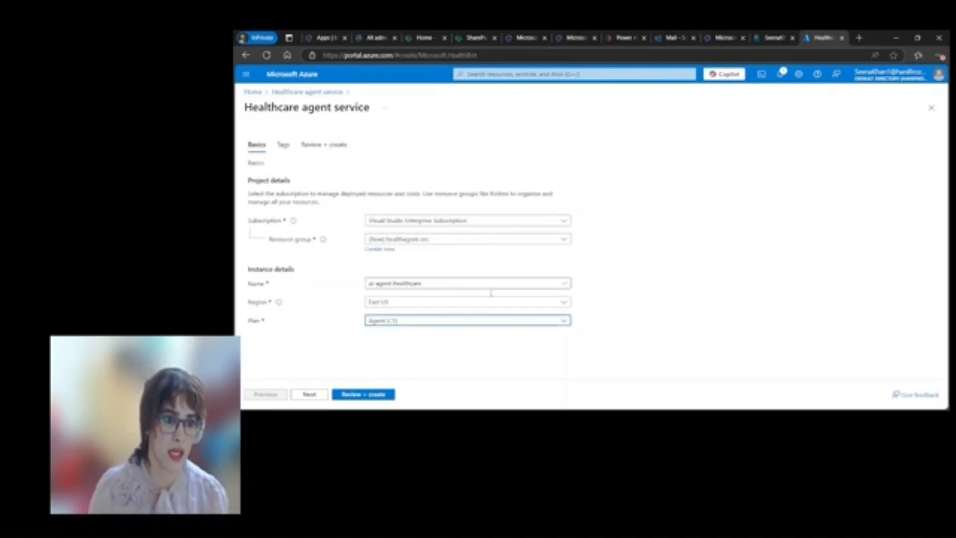
# Step: Review and create the healthcare agent service resource, and wait for its deployment to finish
pyautogui.click(368, 394)
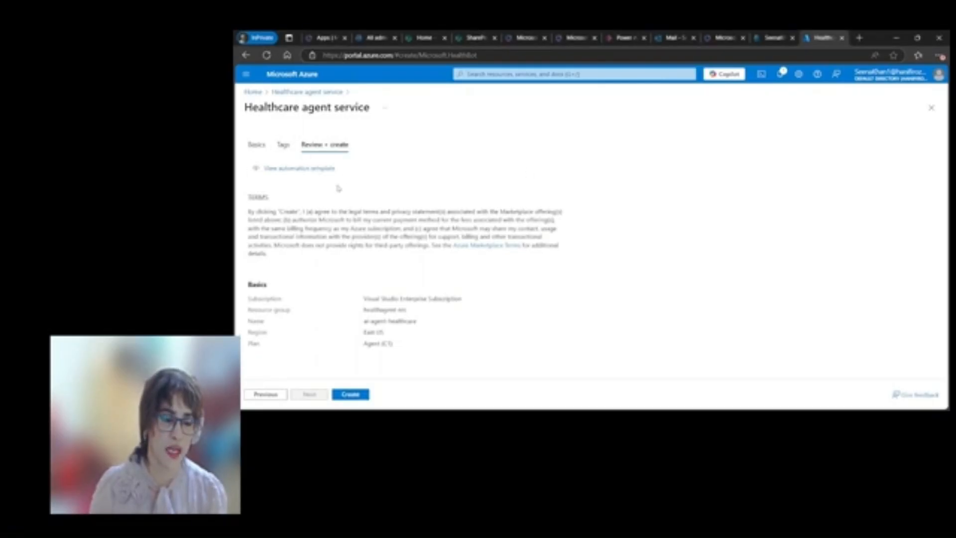
pyautogui.click(350, 394)
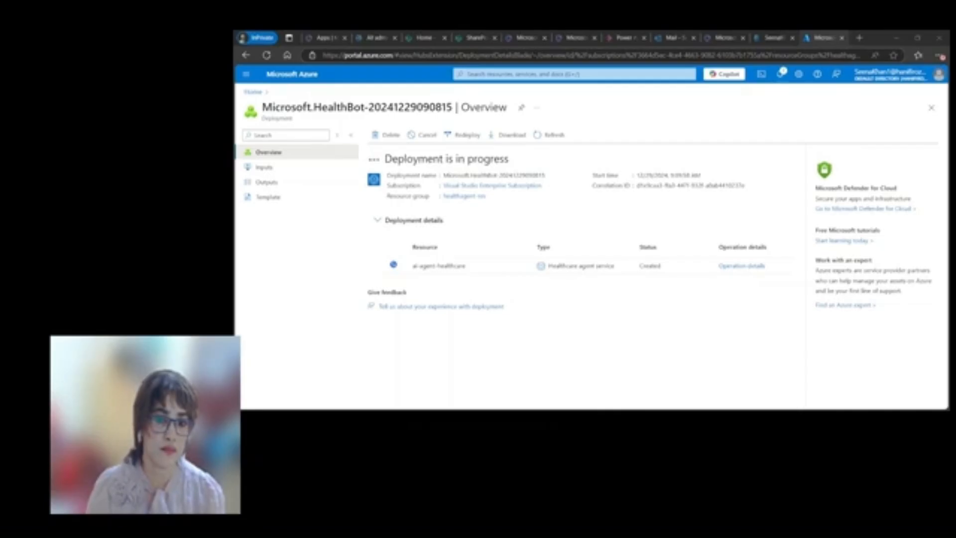
pyautogui.hotkey('alt', 'Tab')
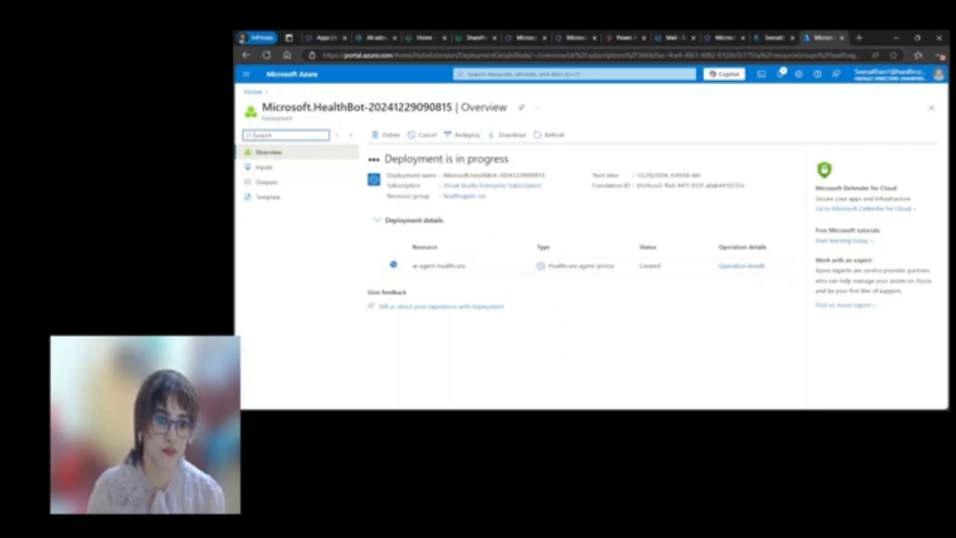
pyautogui.click(465, 384)
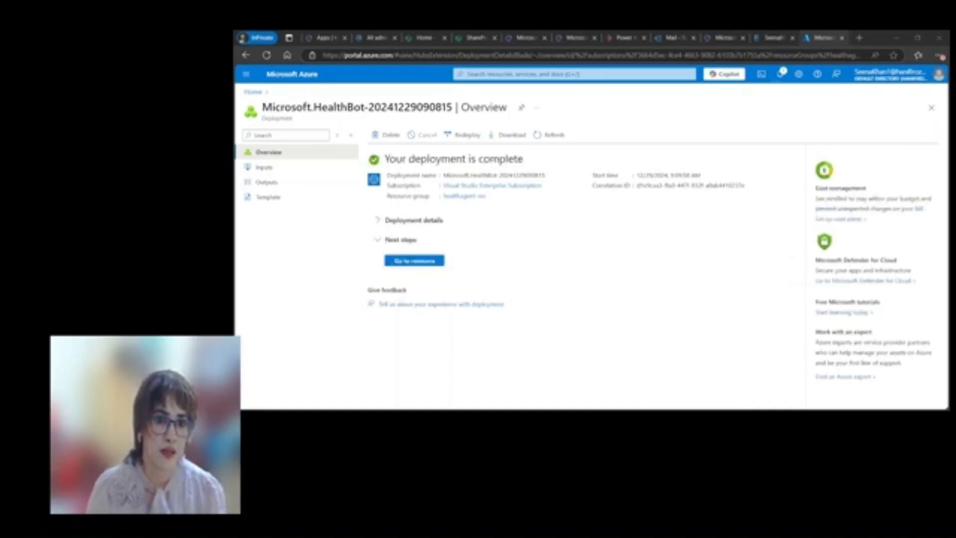
pyautogui.hotkey('alt', 'Tab')
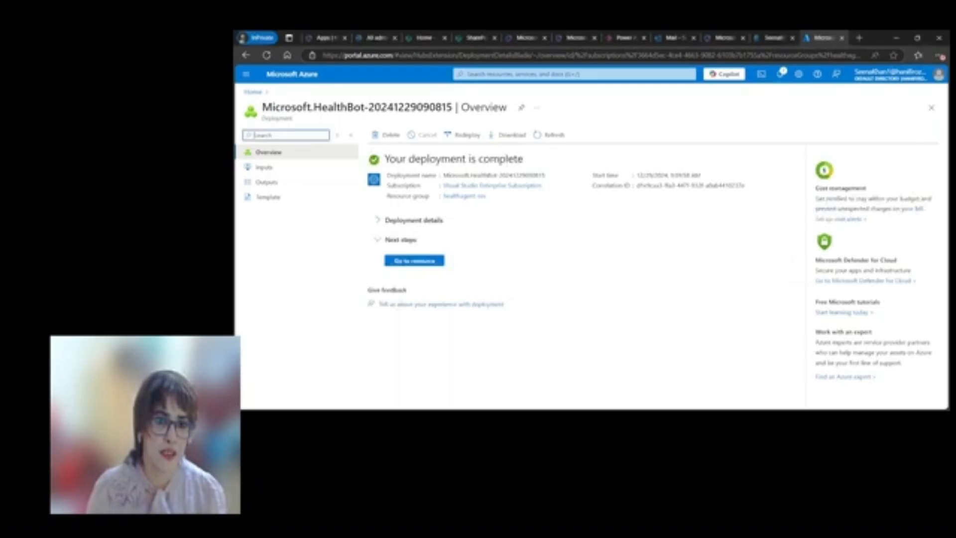
# Step: Go to the deployed ai-agent-healthcare resource, copy its management portal URL and load it in a new browser tab
pyautogui.click(424, 266)
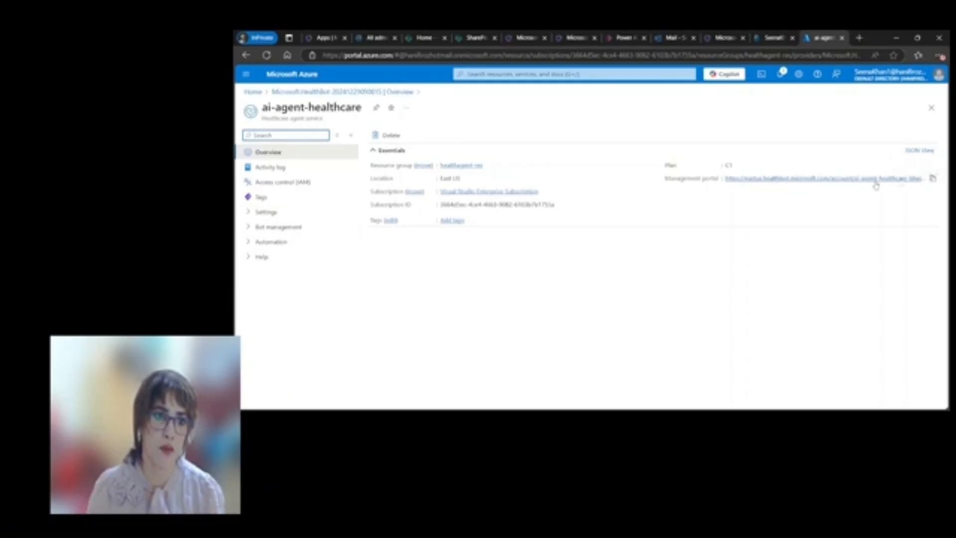
pyautogui.click(933, 179)
pyautogui.click(858, 37)
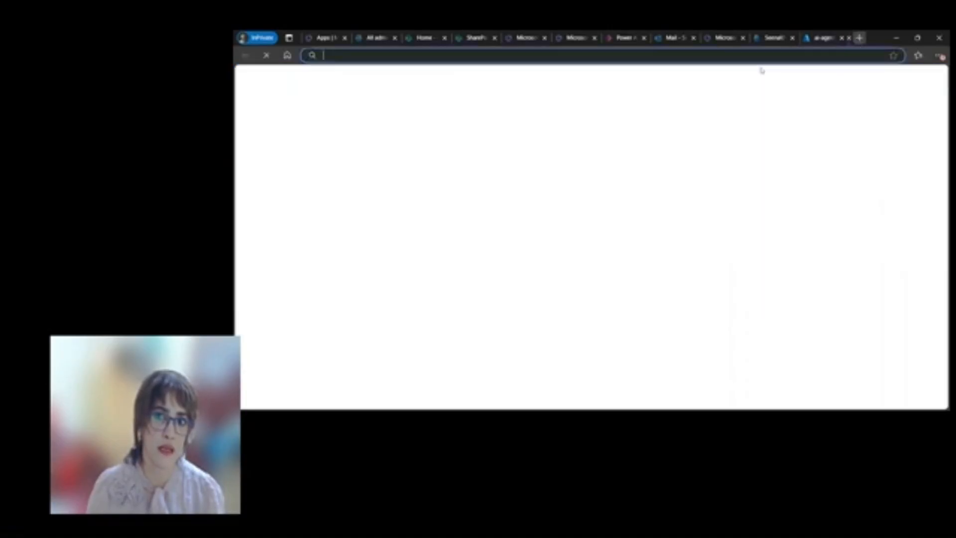
pyautogui.hotkey('ctrl', 'v')
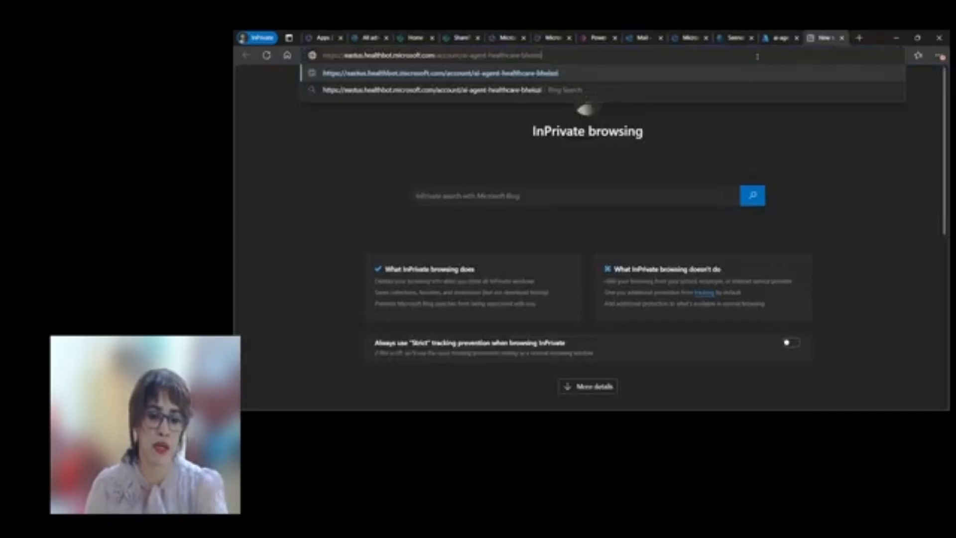
pyautogui.press('Return')
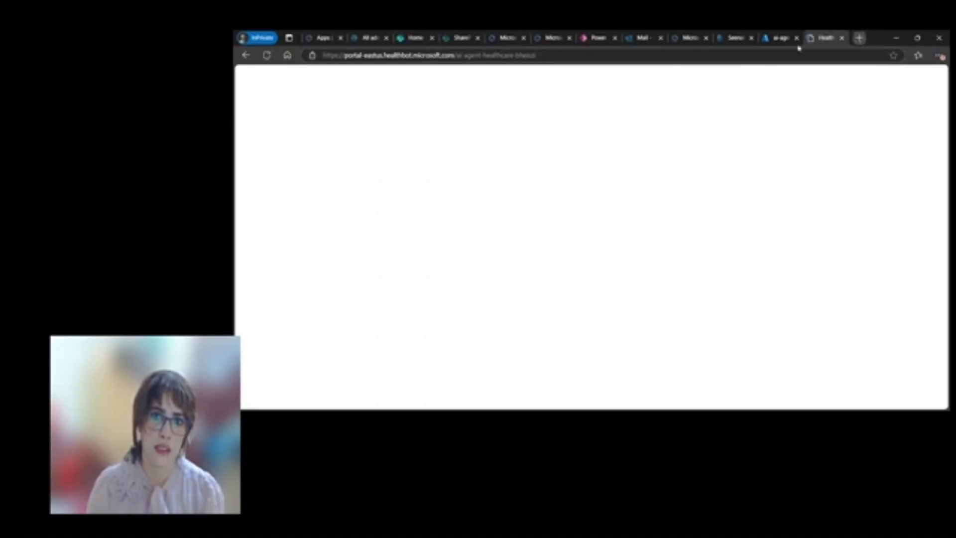
# Step: Load copilotstudio.microsoft.com in another new browser tab
pyautogui.click(859, 39)
pyautogui.write('c')
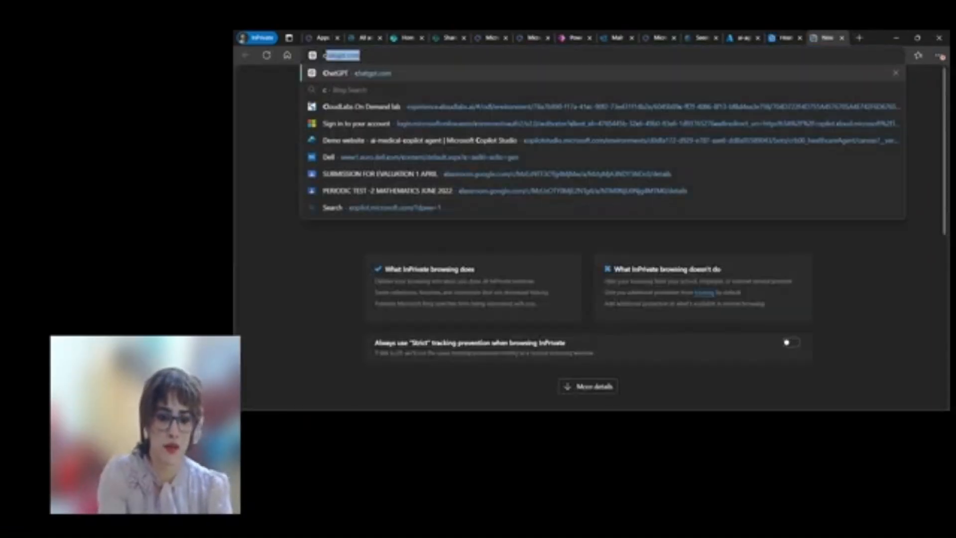
pyautogui.write('opi')
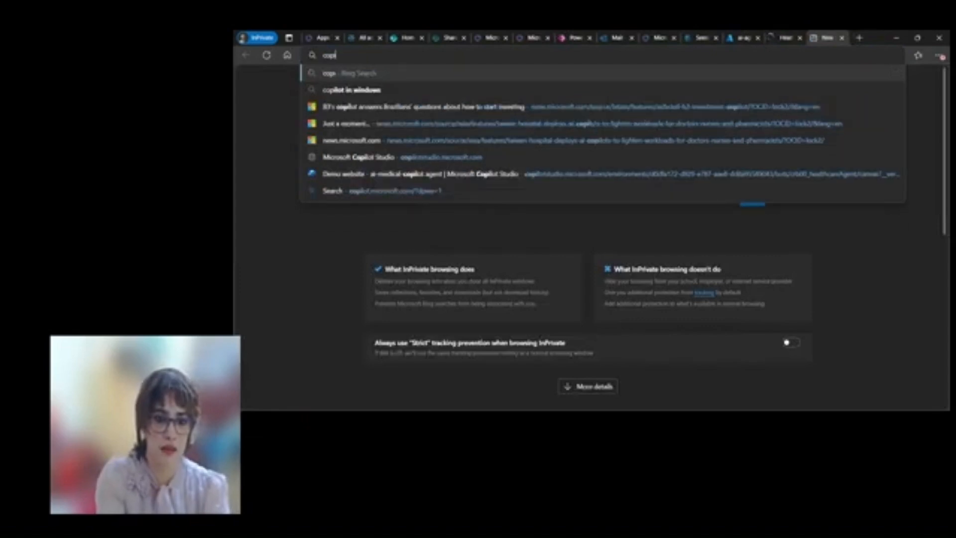
pyautogui.write('lotstud')
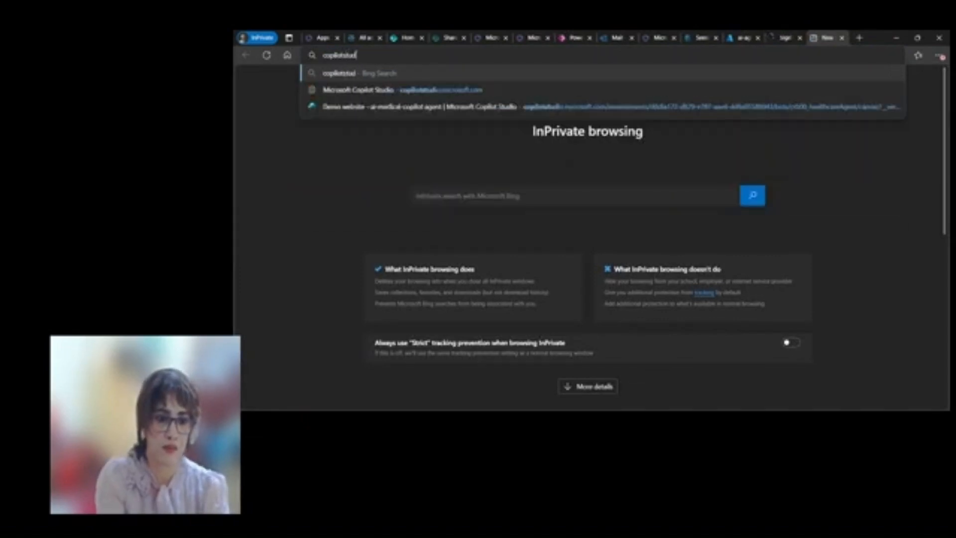
pyautogui.write('io.microsoft')
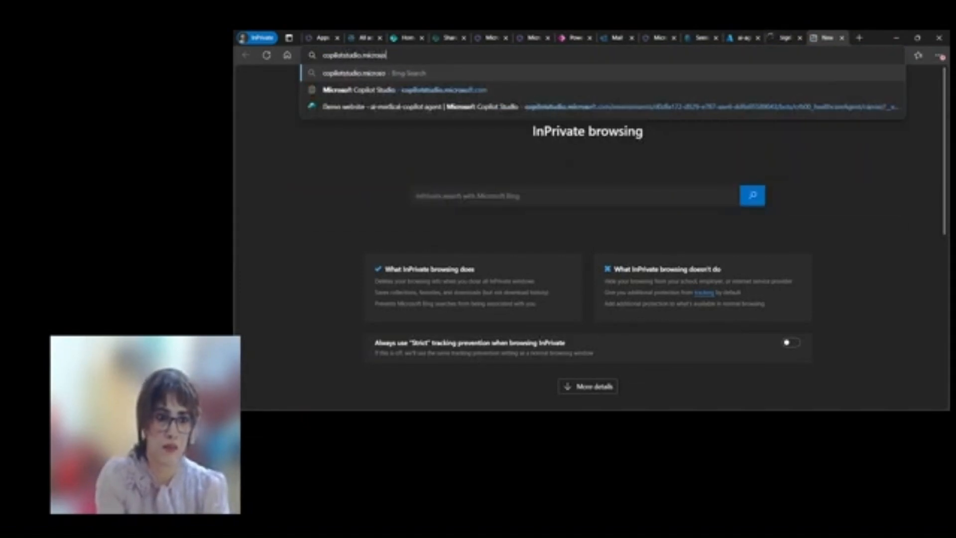
pyautogui.write('.com')
pyautogui.press('Return')
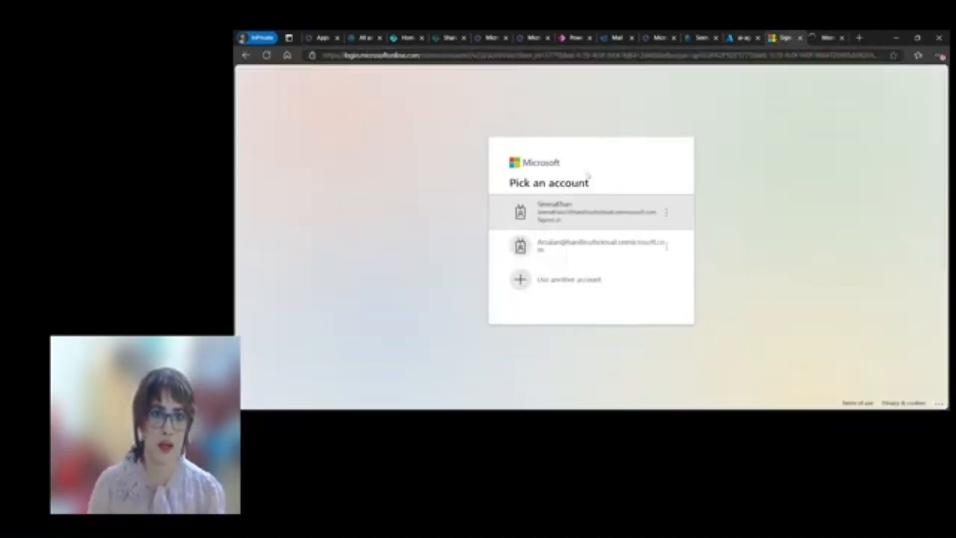
# Step: Sign in to the healthcare agent service portal with the listed signed-in account and download the Copilot Studio Connector from Bot Administration
pyautogui.click(570, 214)
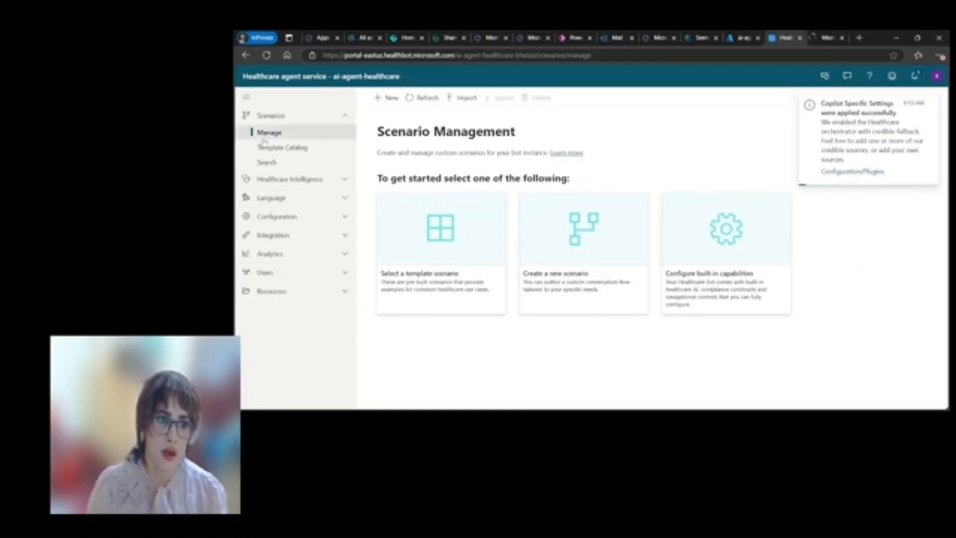
pyautogui.click(826, 78)
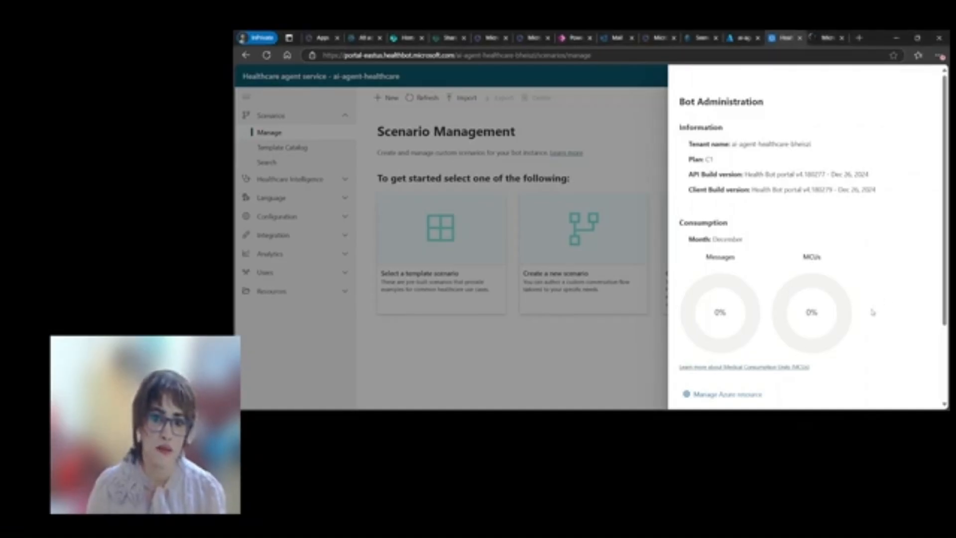
pyautogui.scroll(-2, 919, 335)
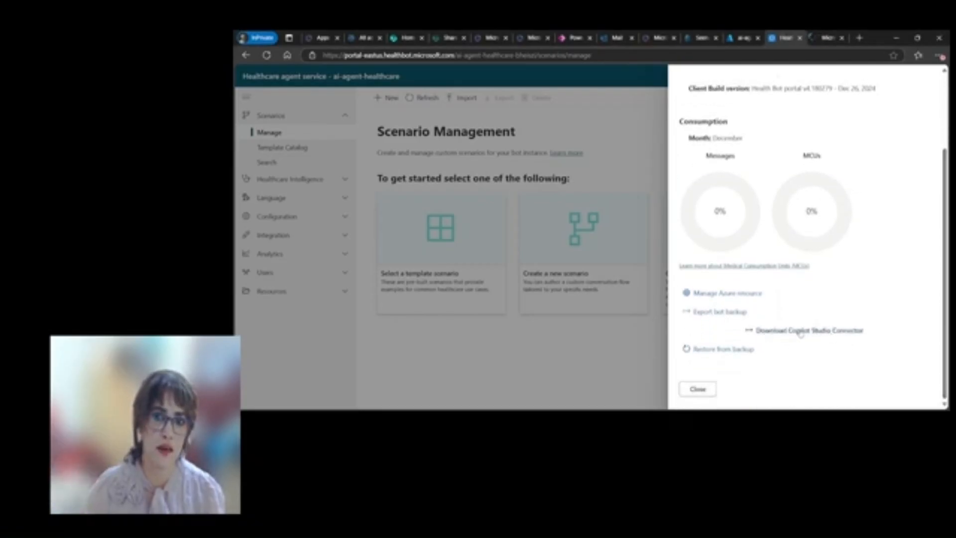
pyautogui.click(799, 334)
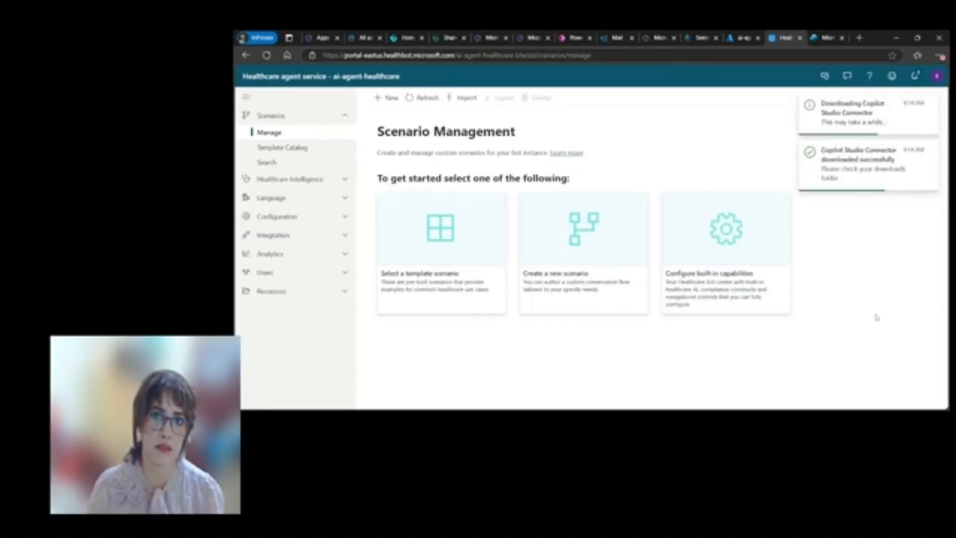
# Step: Go to the Copilot Studio browser tab, skip the welcome tour and switch the environment to DevEnv
pyautogui.click(827, 37)
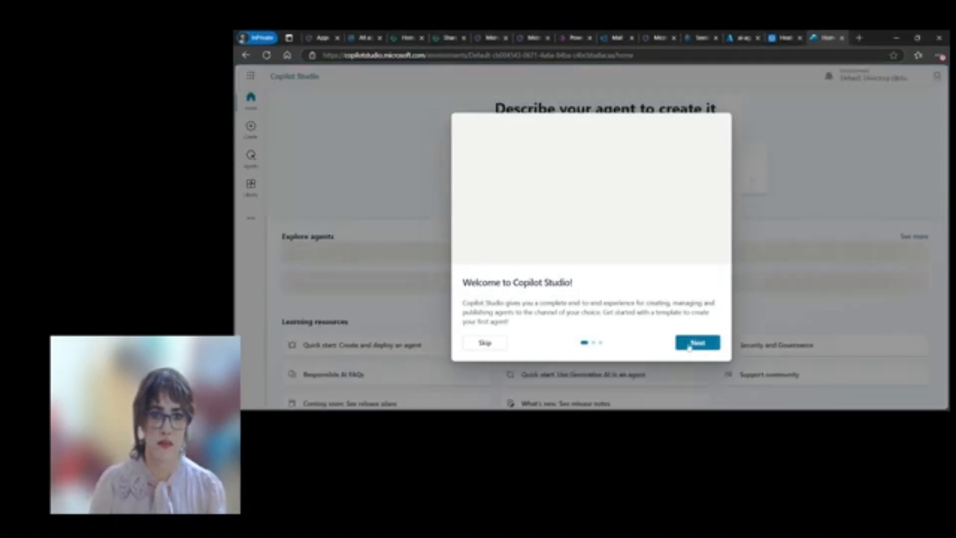
pyautogui.click(493, 343)
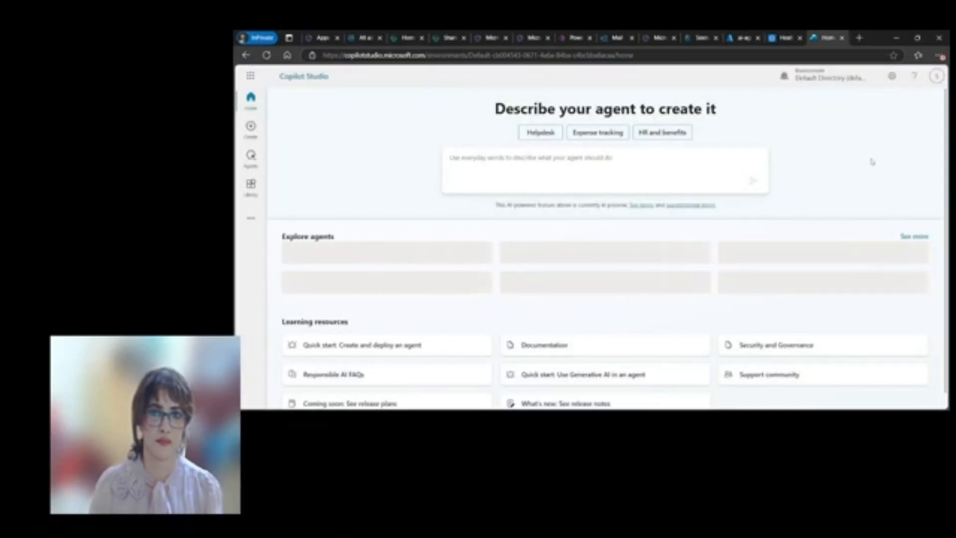
pyautogui.click(817, 77)
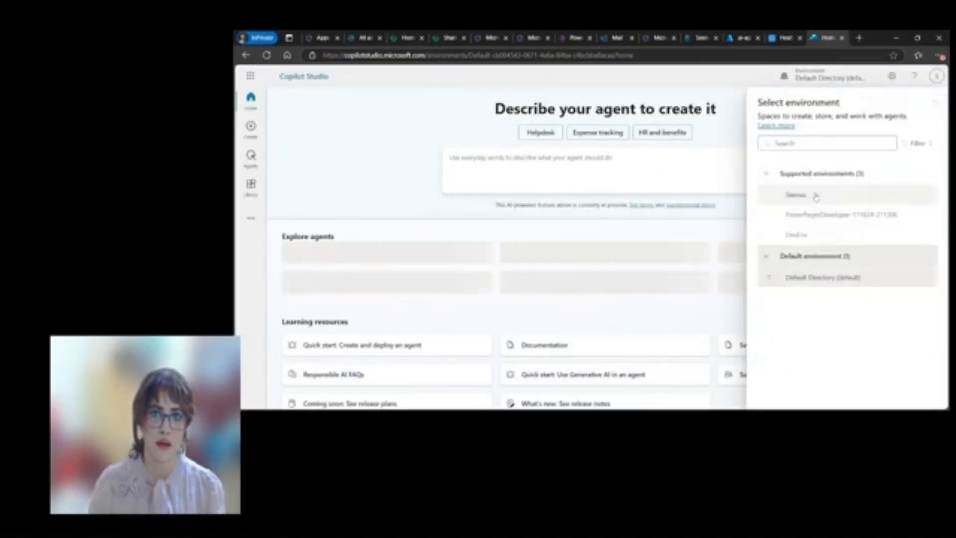
pyautogui.moveTo(812, 242)
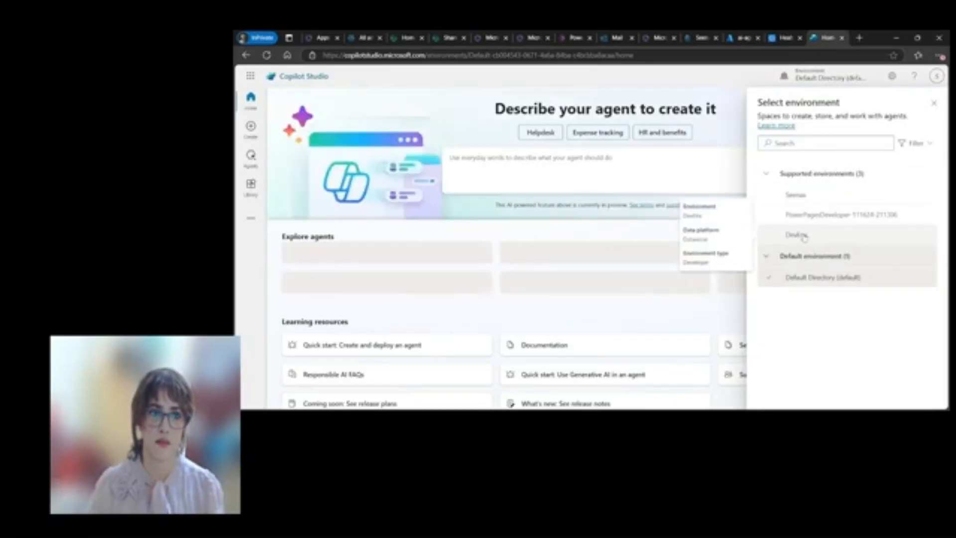
pyautogui.click(805, 237)
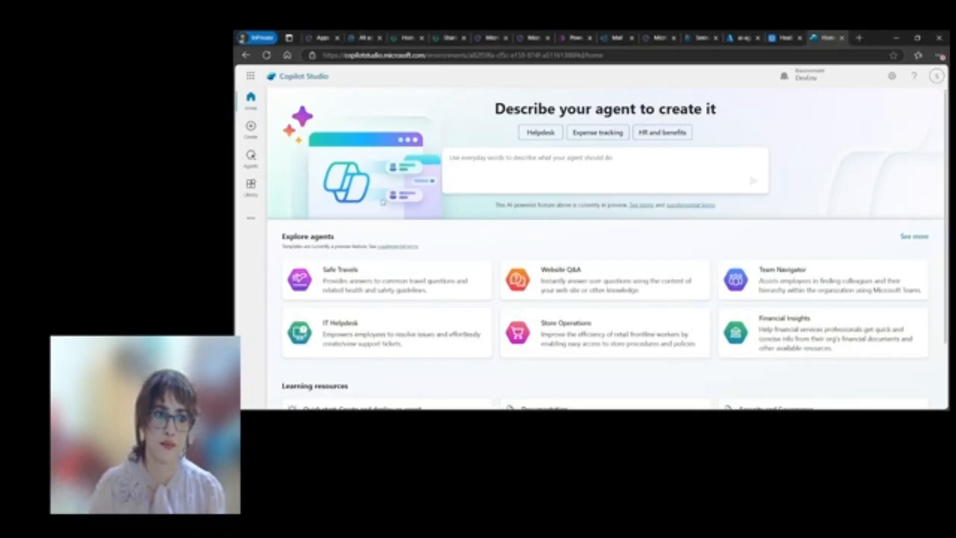
# Step: Go to the list of agents, dismiss the engaged-sessions tip and start importing an agent
pyautogui.click(252, 158)
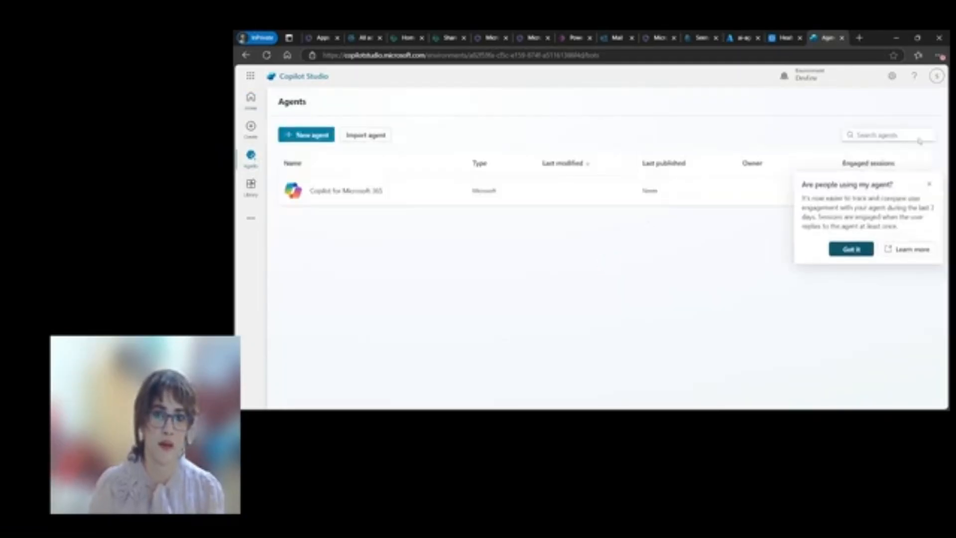
pyautogui.click(931, 186)
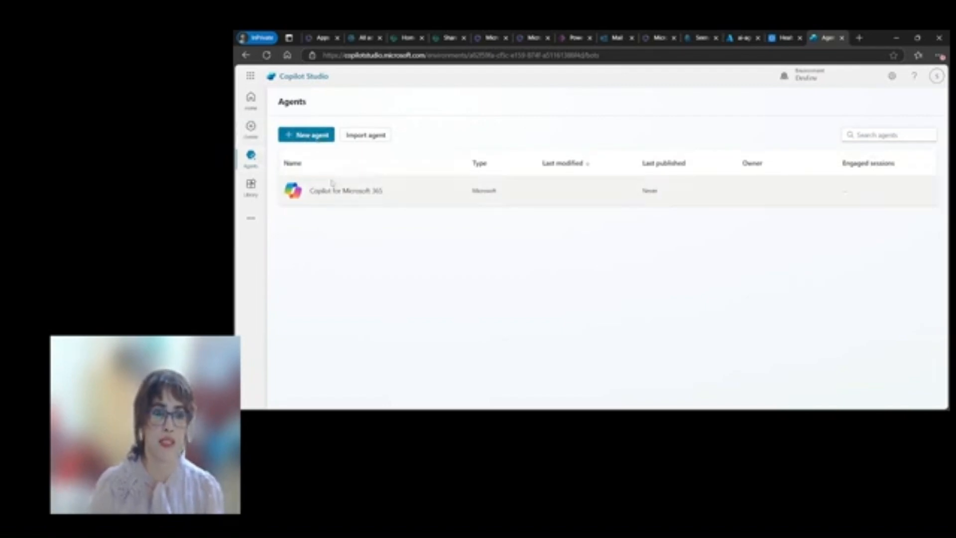
pyautogui.click(369, 140)
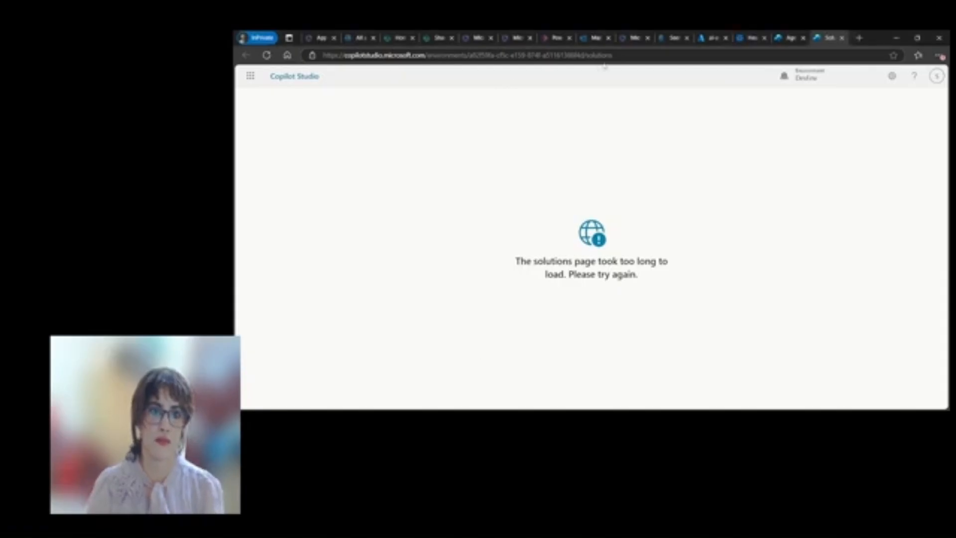
# Step: Reload the Copilot Studio solutions page for DevEnv until the solutions list loads
pyautogui.click(628, 57)
pyautogui.press('Return')
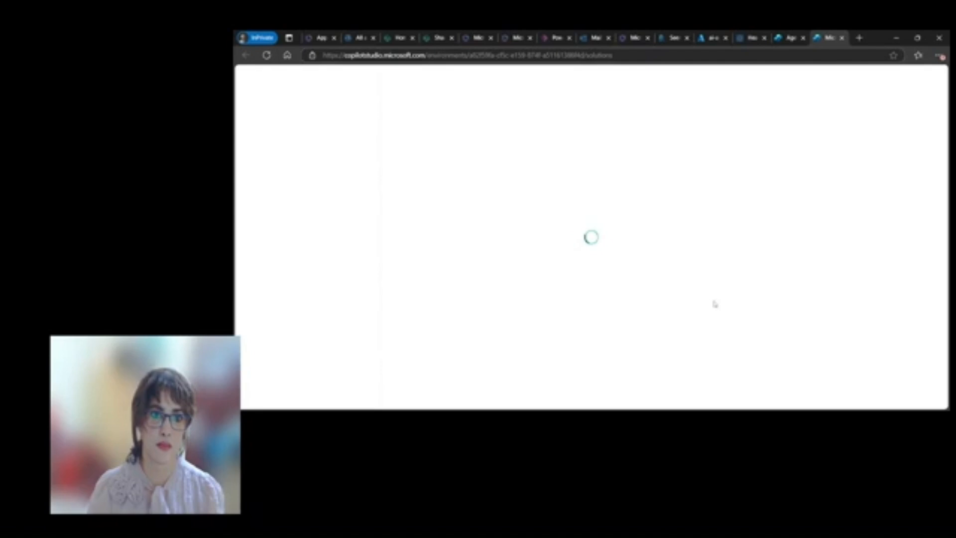
pyautogui.click(794, 38)
pyautogui.click(824, 37)
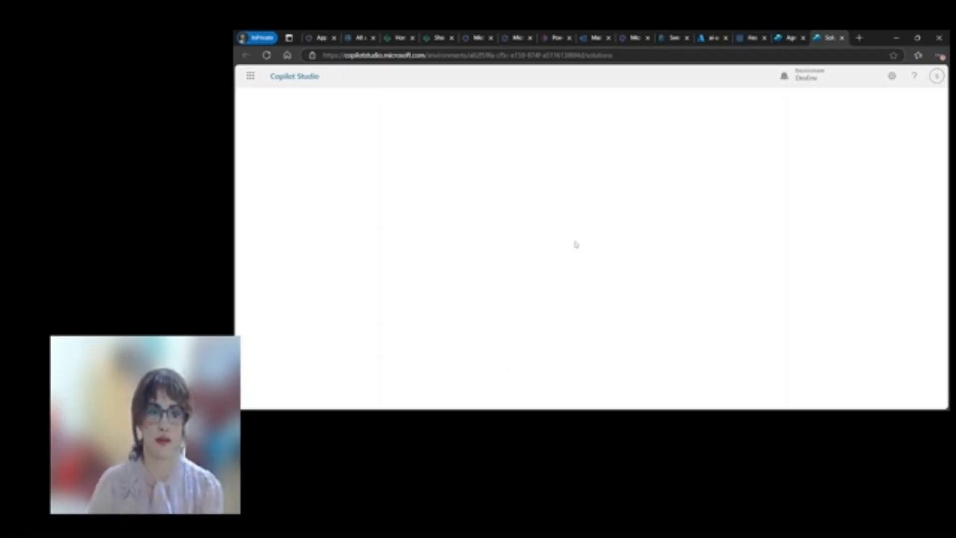
pyautogui.hotkey('ctrl', 'l')
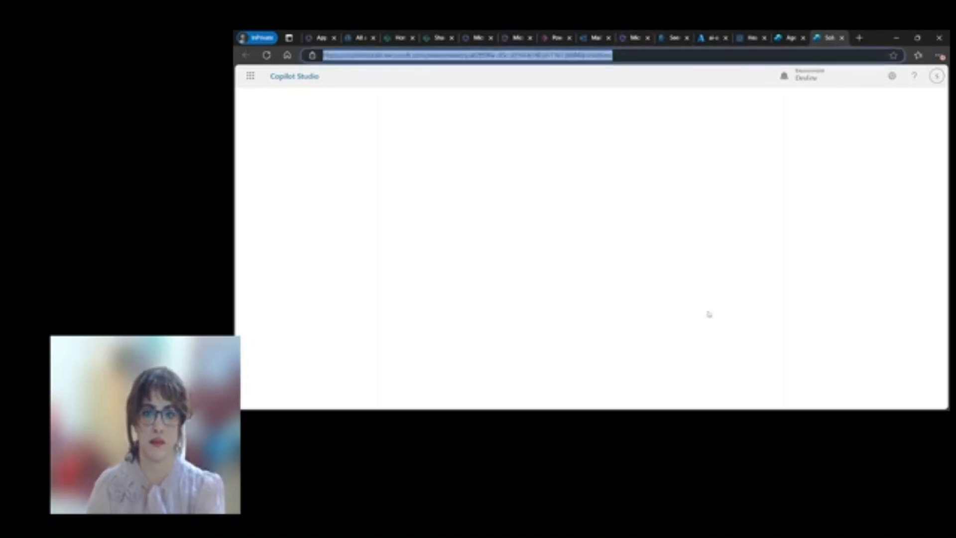
pyautogui.press('Return')
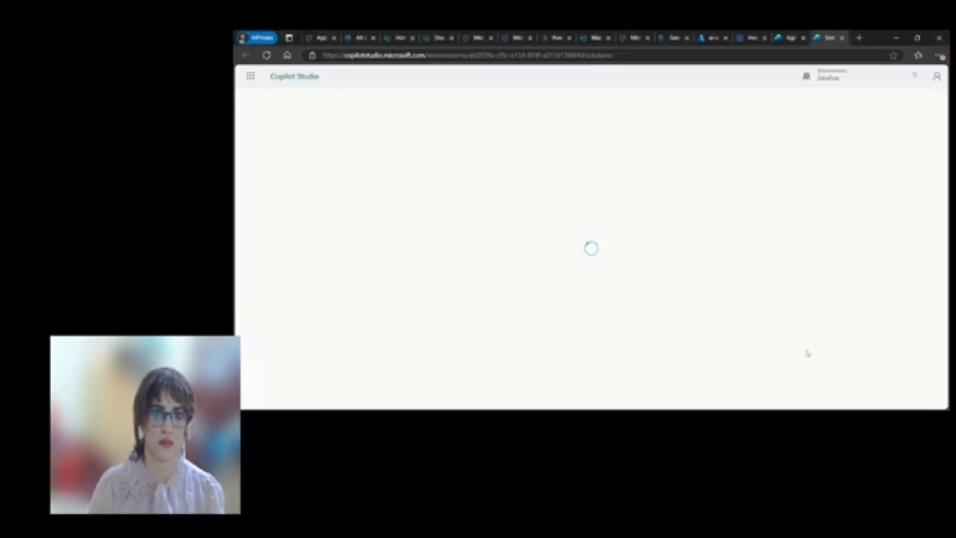
pyautogui.click(790, 38)
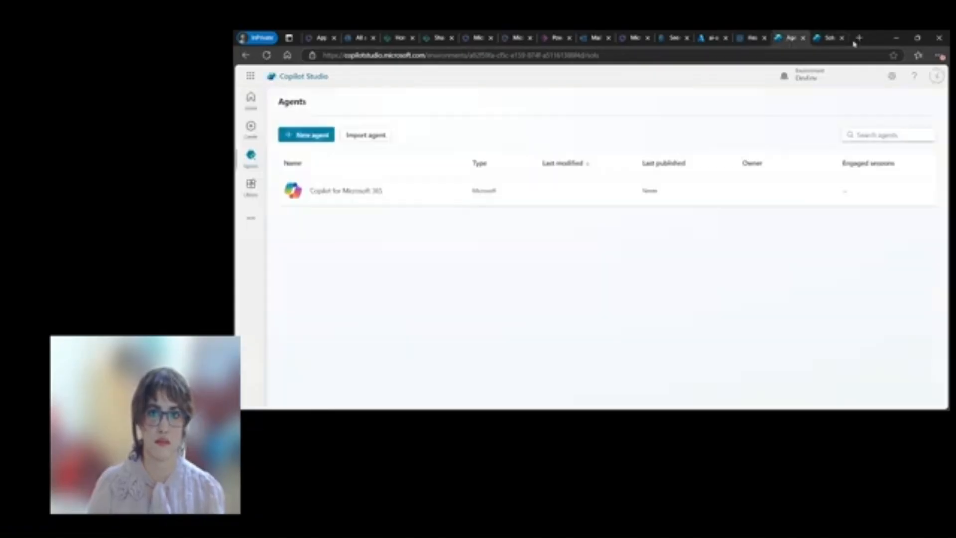
pyautogui.click(829, 38)
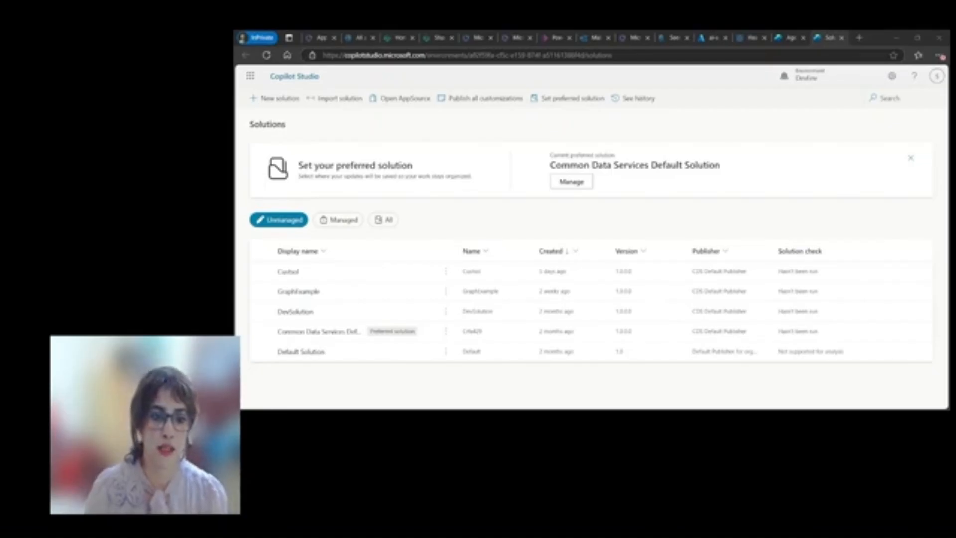
# Step: Start a solution import and choose the downloaded ai-agent-healthcare-healthcare-agent-service.zip as its file
pyautogui.click(340, 99)
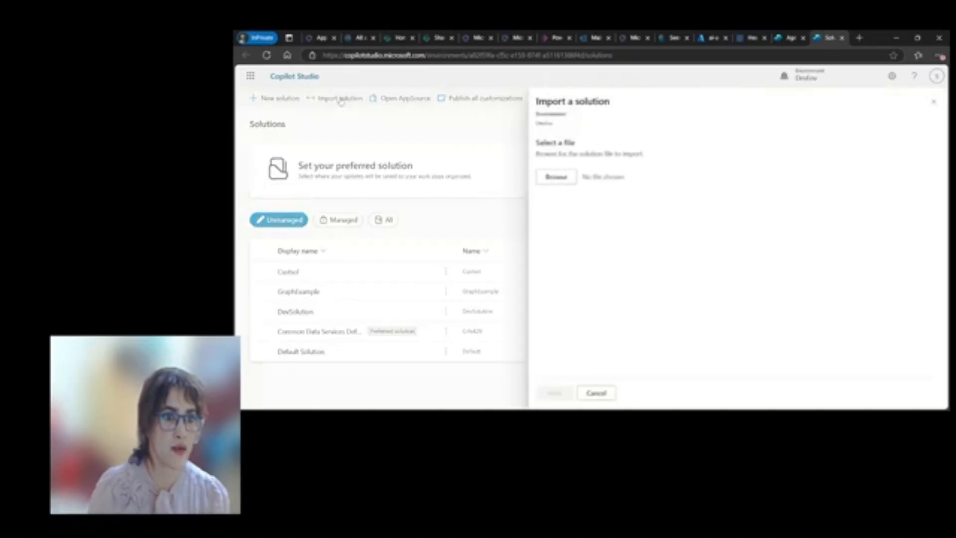
pyautogui.click(566, 178)
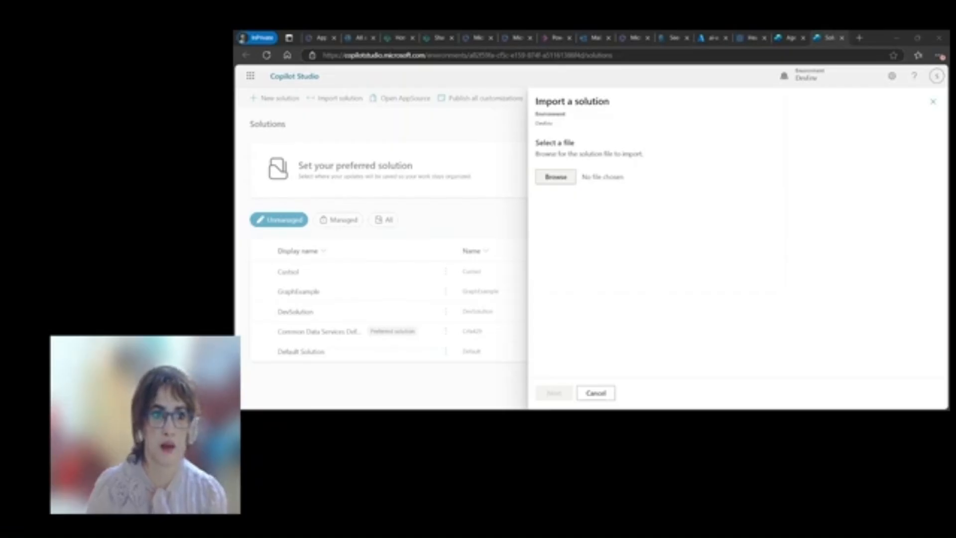
pyautogui.click(623, 256)
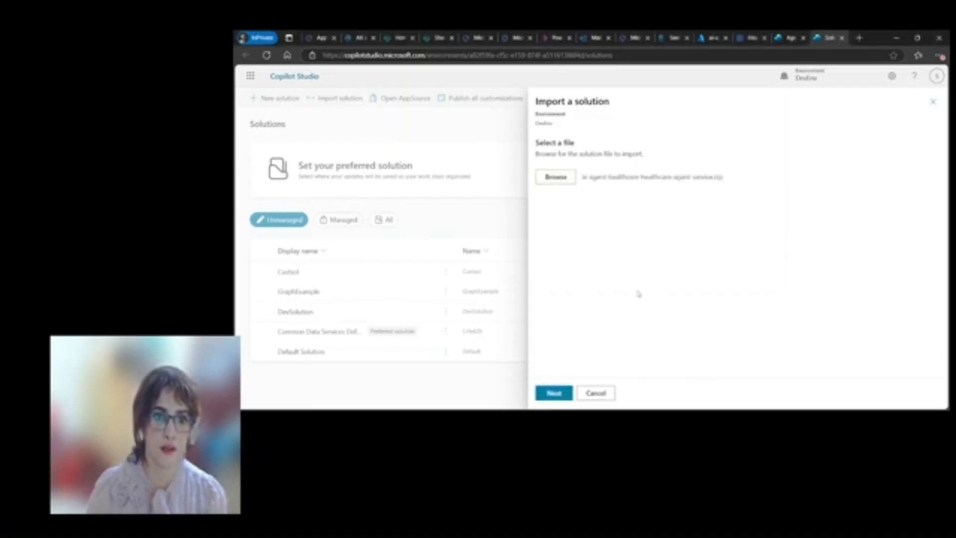
pyautogui.click(553, 393)
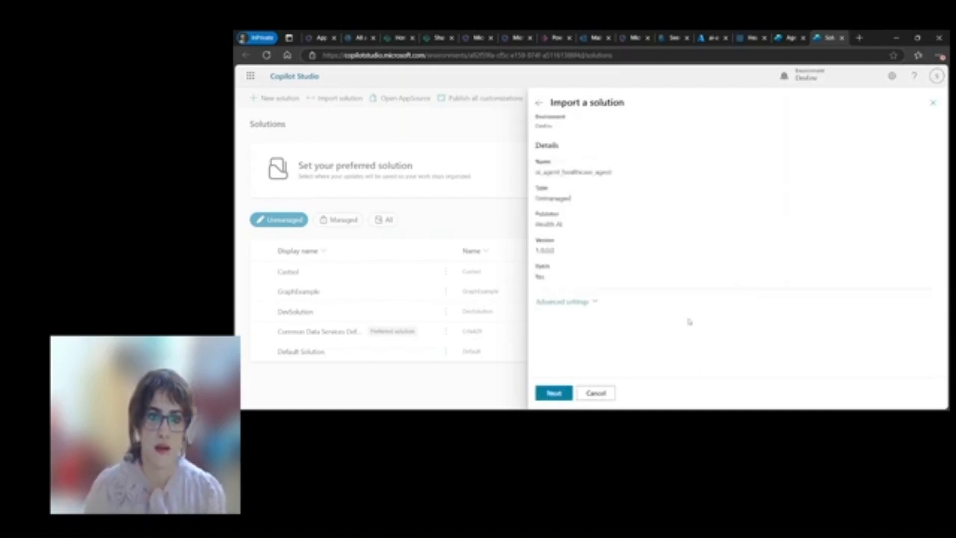
# Step: Check the advanced settings and import the ai_agent_healthcare_agent solution, keeping plugin steps and flows enabled and the prefilled environment variables
pyautogui.click(594, 302)
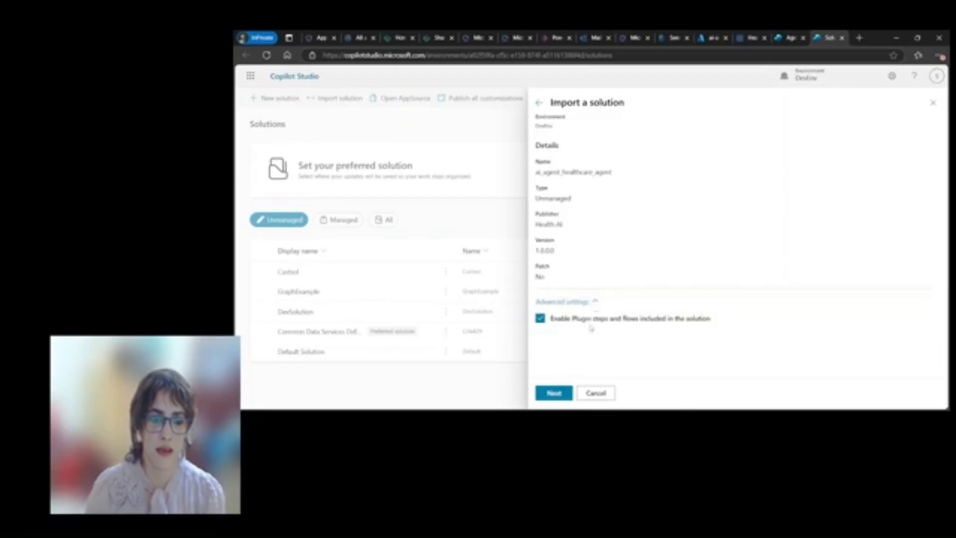
pyautogui.click(566, 392)
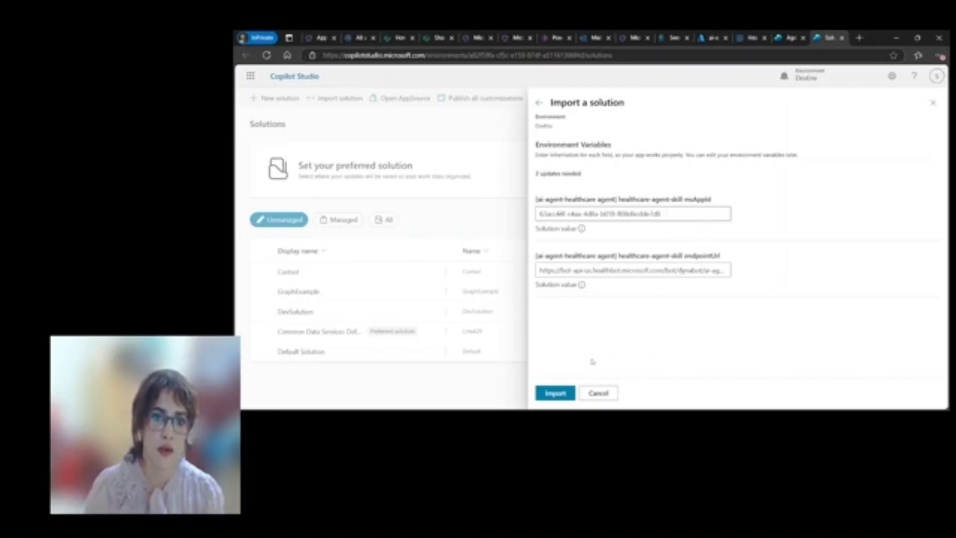
pyautogui.click(567, 395)
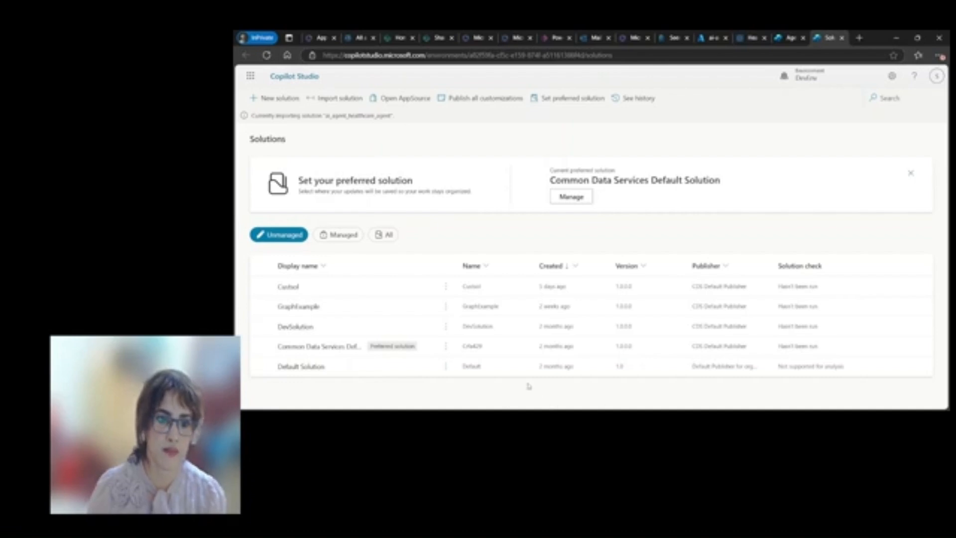
pyautogui.hotkey('alt', 'Tab')
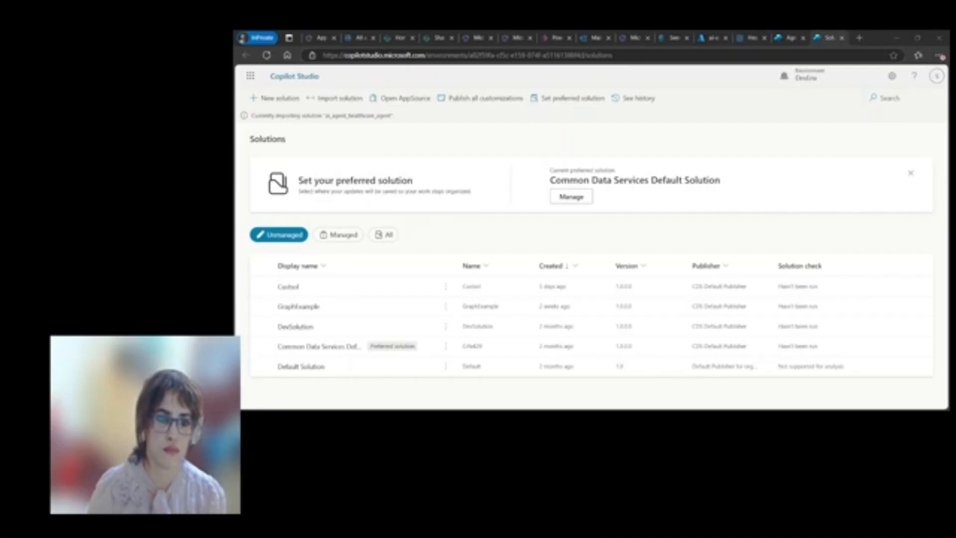
pyautogui.click(621, 394)
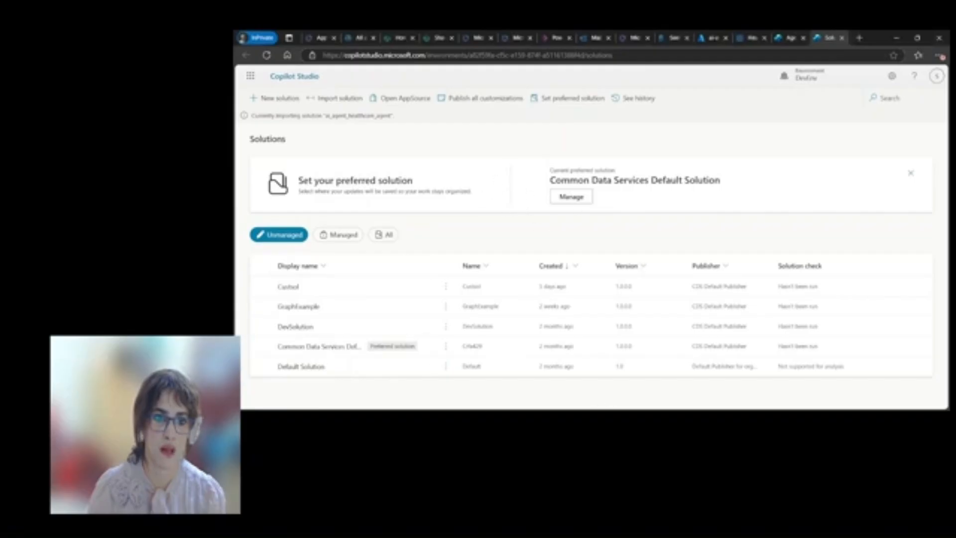
pyautogui.hotkey('alt', 'Tab')
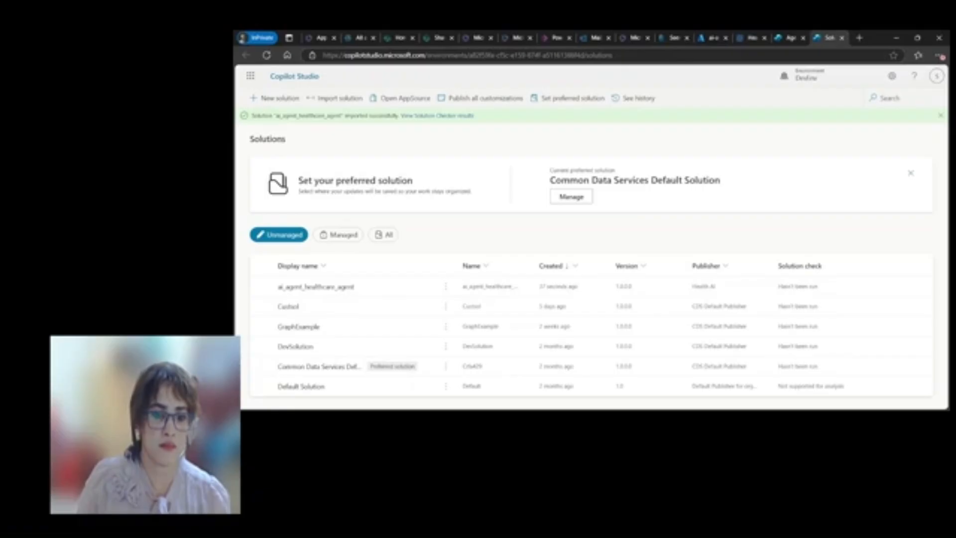
pyautogui.hotkey('alt', 'Tab')
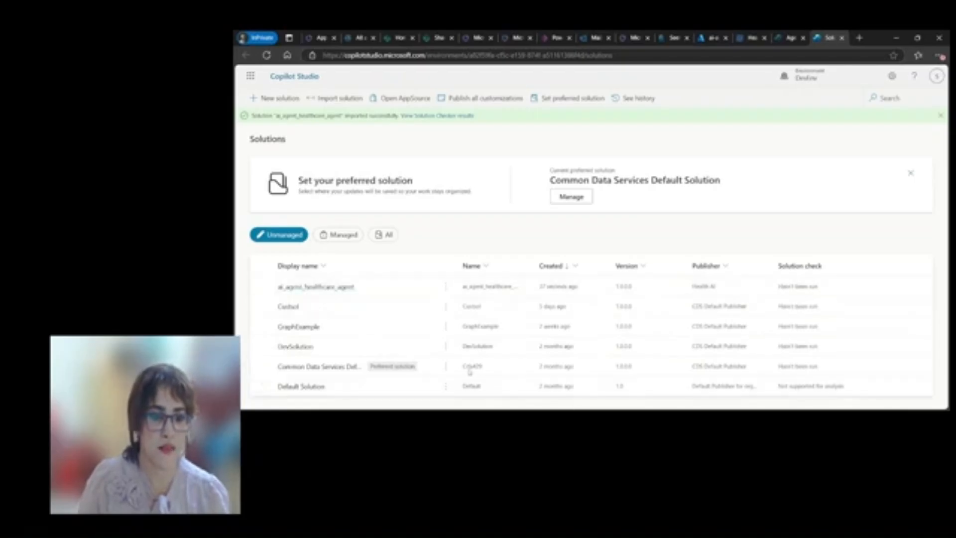
pyautogui.hotkey('alt', 'Tab')
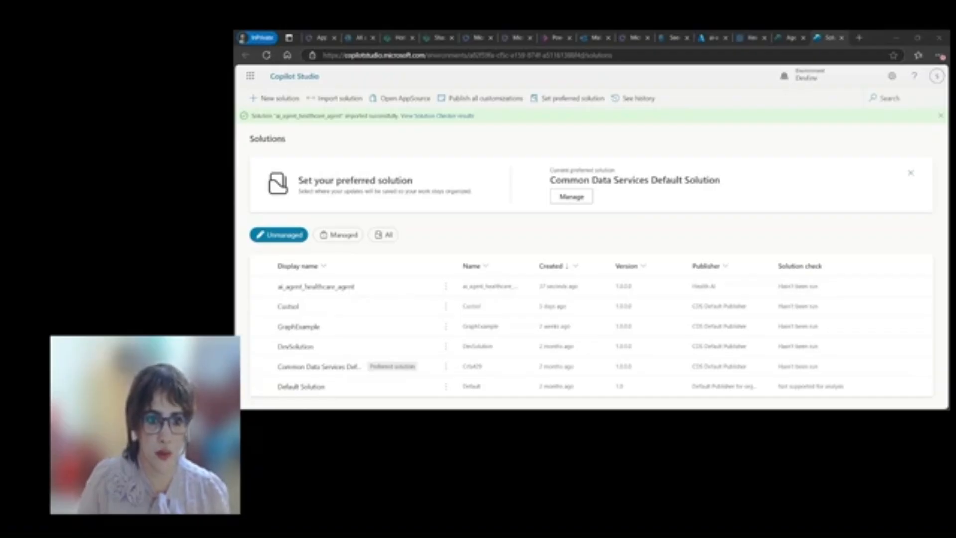
# Step: Open the ai-agent-healthcare agent from the agents in the ai_agent_healthcare_agent solution and dismiss the tracing mode tip
pyautogui.click(344, 287)
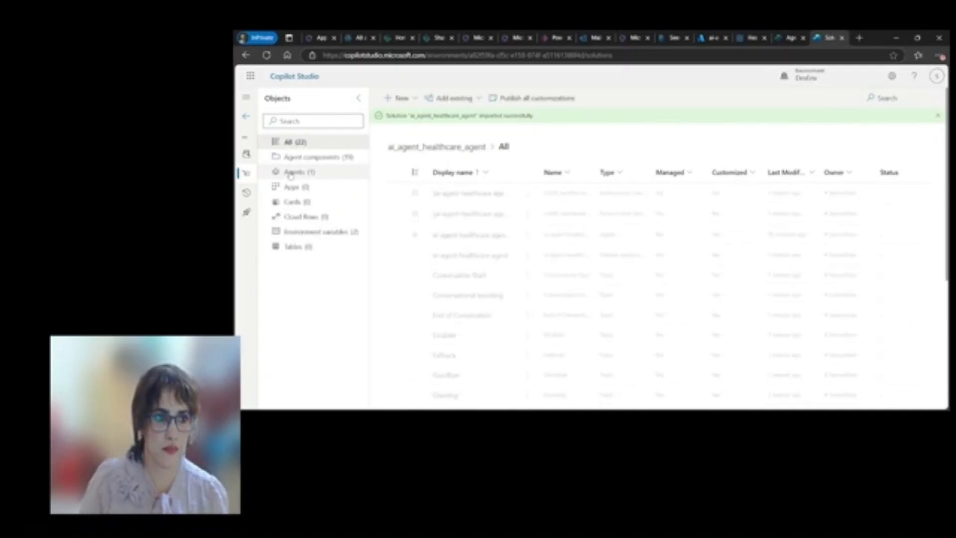
pyautogui.click(291, 173)
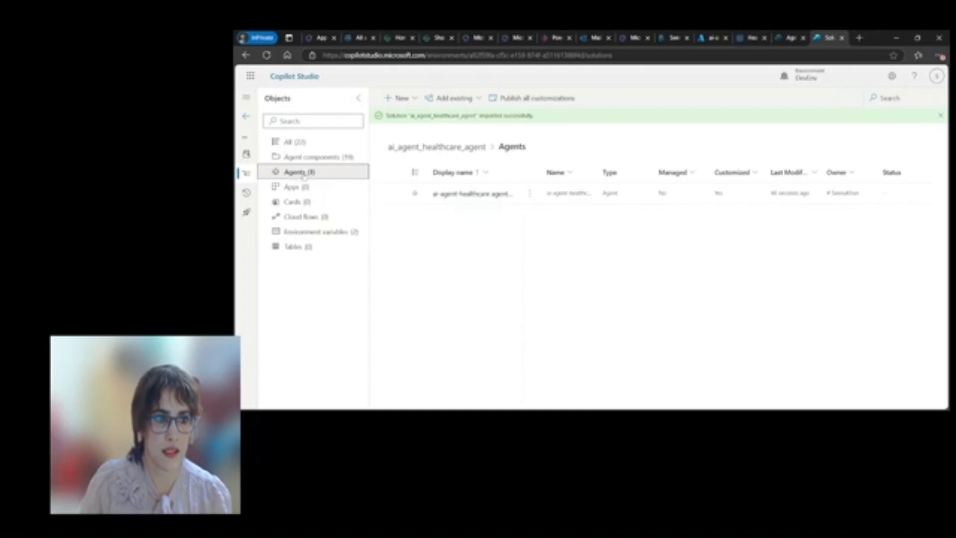
pyautogui.click(475, 195)
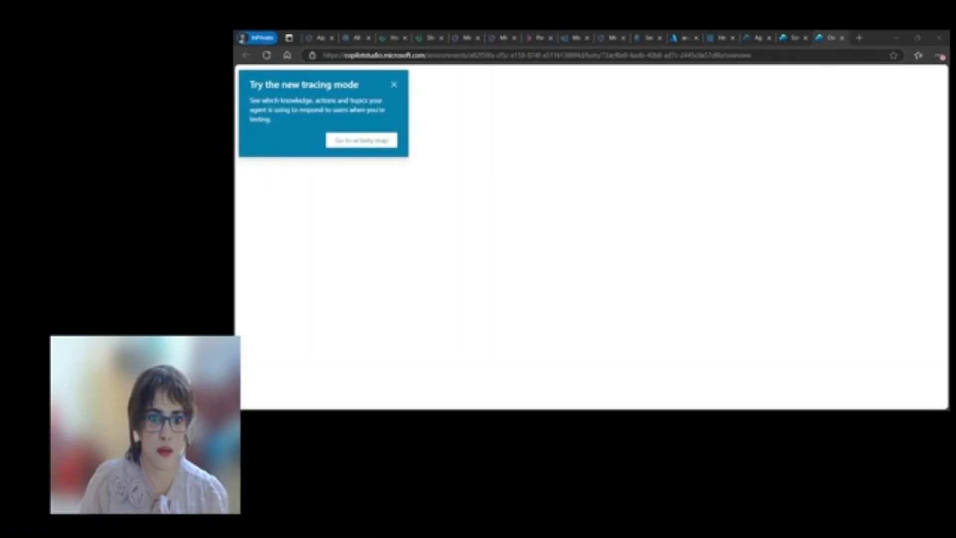
pyautogui.click(607, 391)
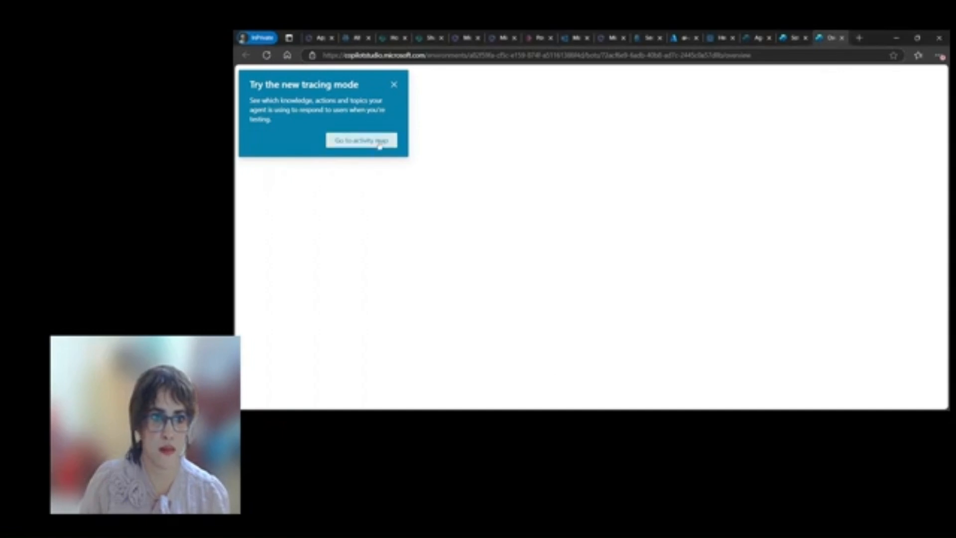
pyautogui.click(394, 84)
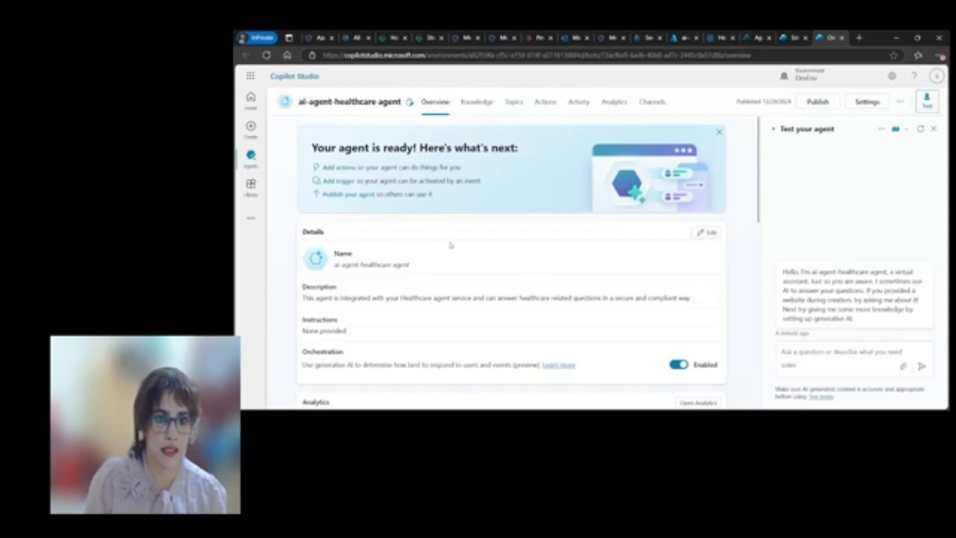
# Step: Examine the ai-agent-healthcare agent's overview sections, full topics list and knowledge page
pyautogui.scroll(-5, 765, 236)
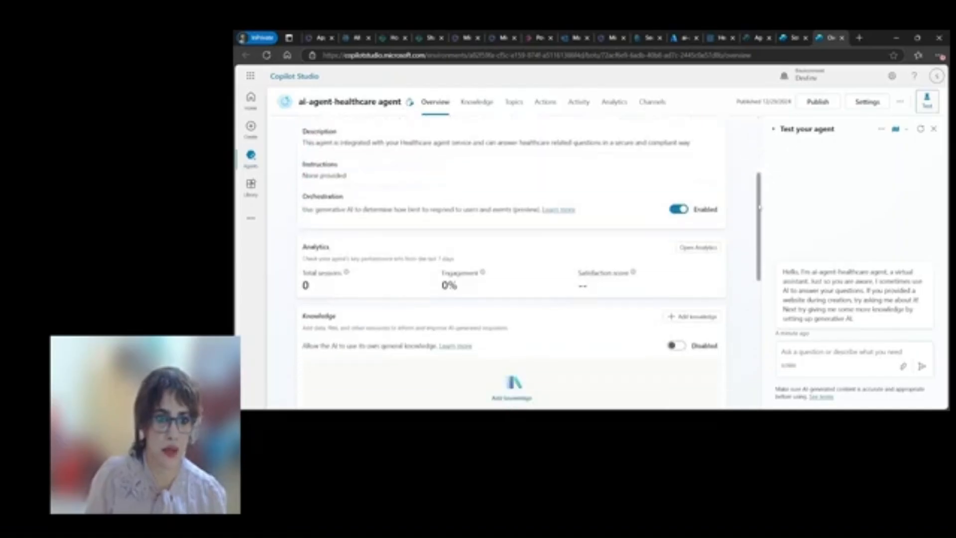
pyautogui.scroll(-1, 765, 236)
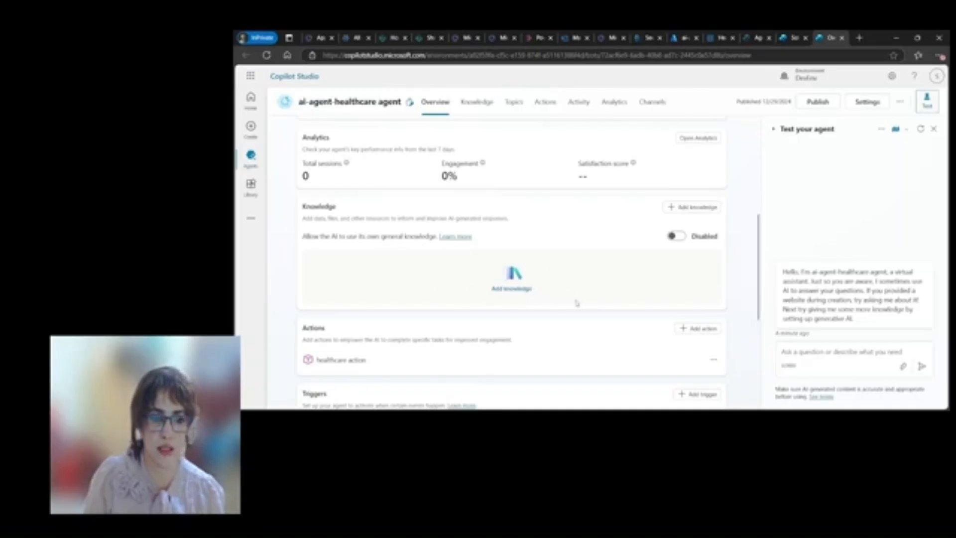
pyautogui.scroll(-2, 762, 291)
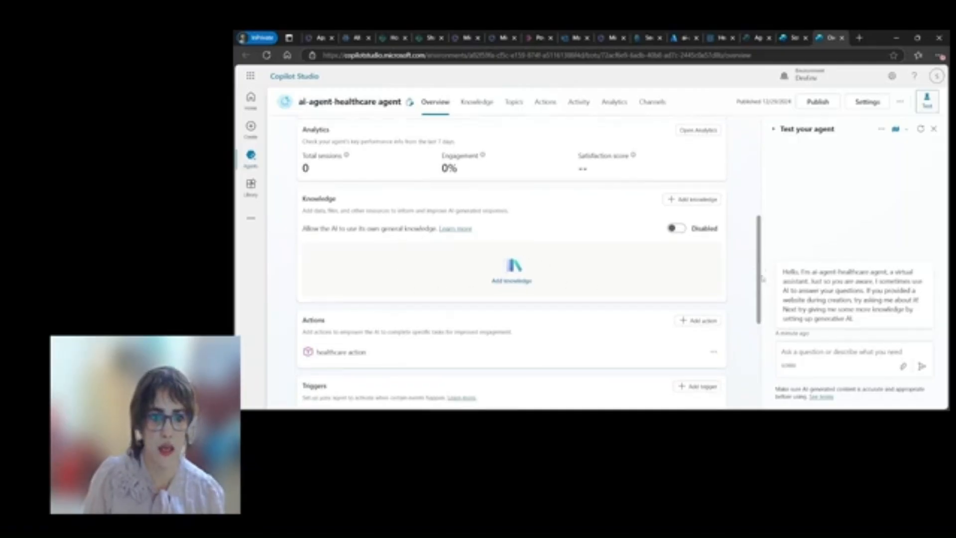
pyautogui.scroll(-1, 762, 290)
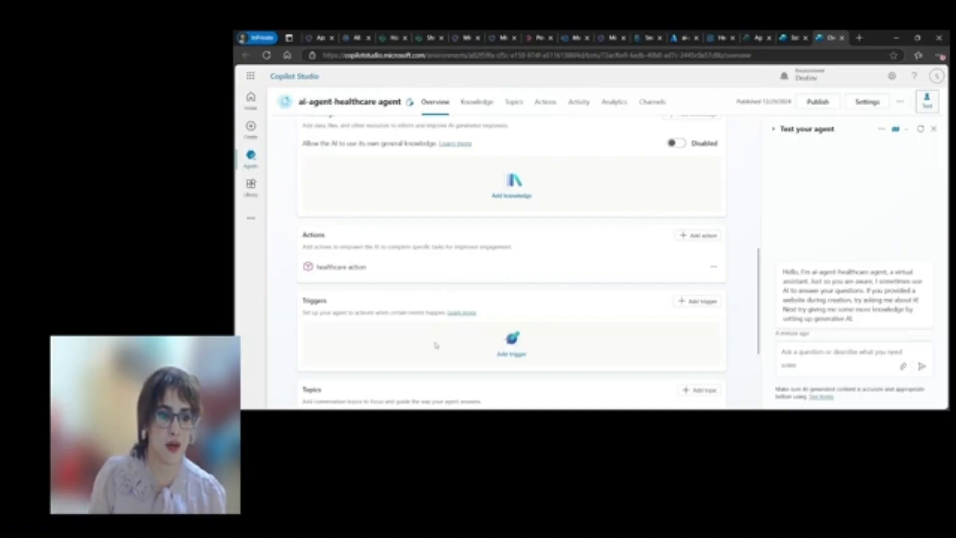
pyautogui.scroll(-3, 434, 344)
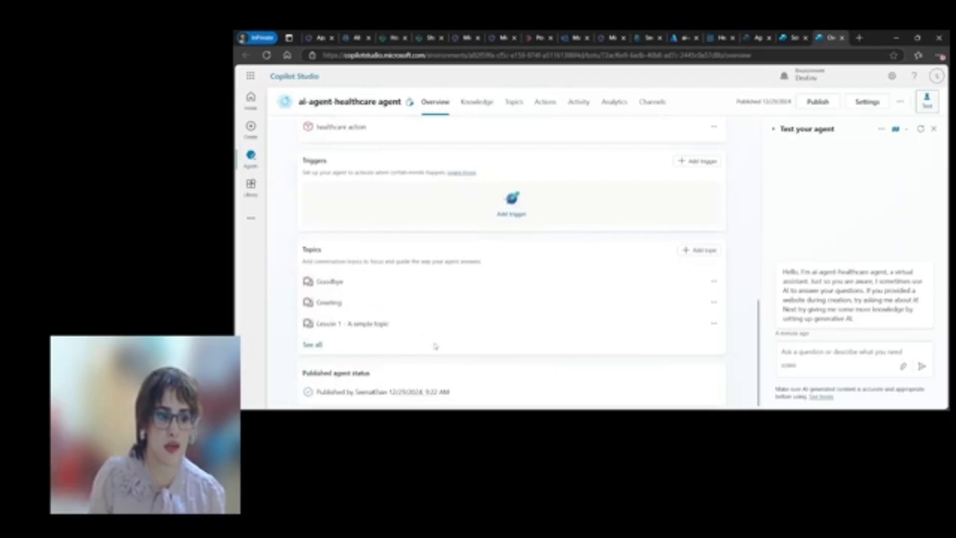
pyautogui.click(308, 344)
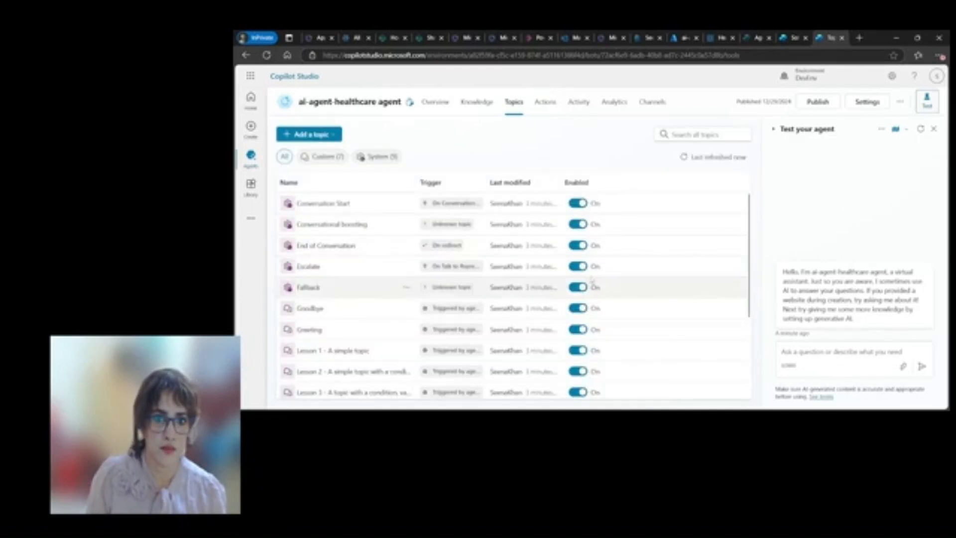
pyautogui.scroll(-3, 366, 252)
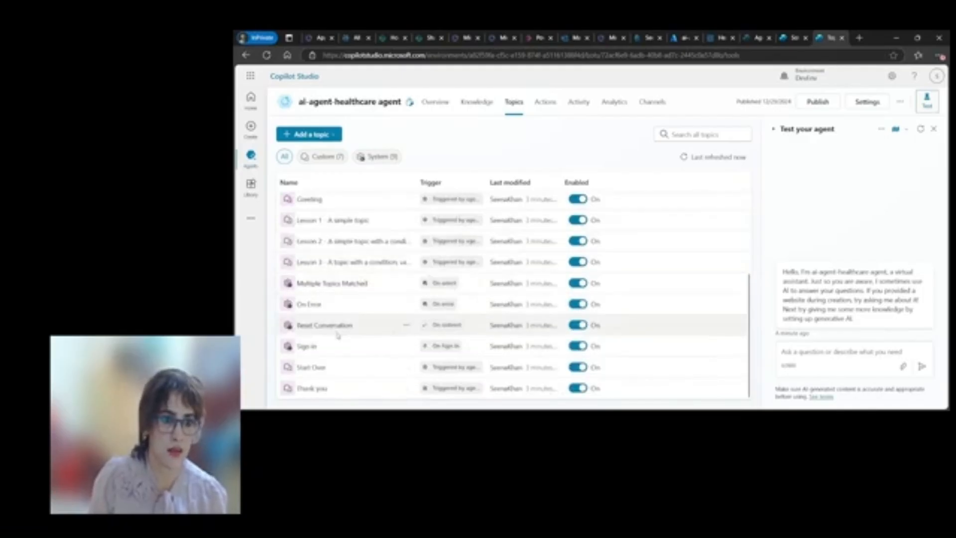
pyautogui.scroll(3, 315, 329)
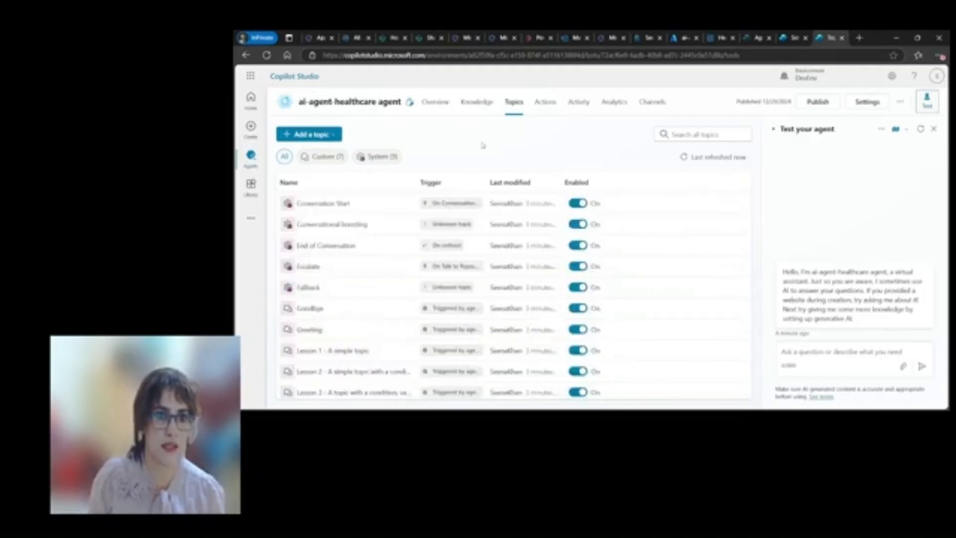
pyautogui.click(435, 102)
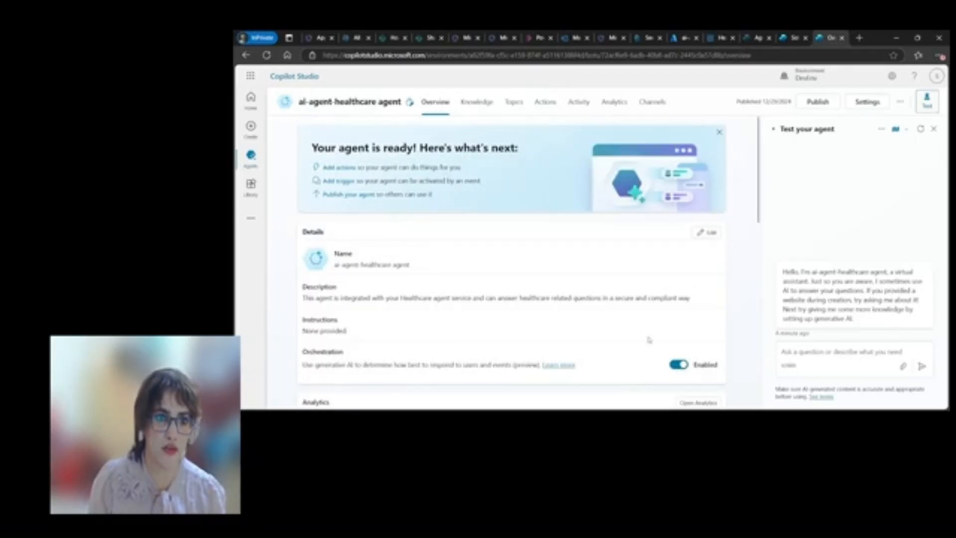
pyautogui.click(476, 103)
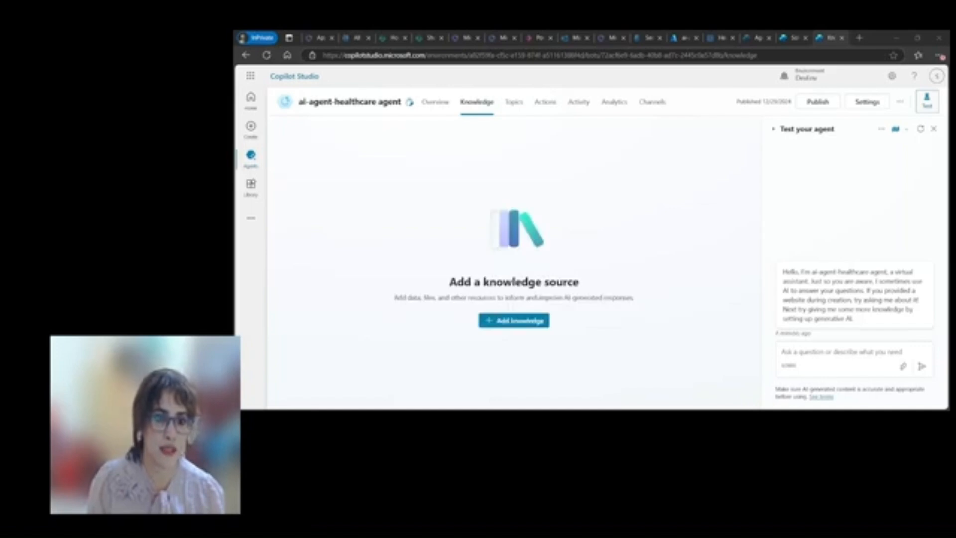
# Step: Show the agent's metadata in its advanced settings and copy the agent app ID
pyautogui.click(866, 102)
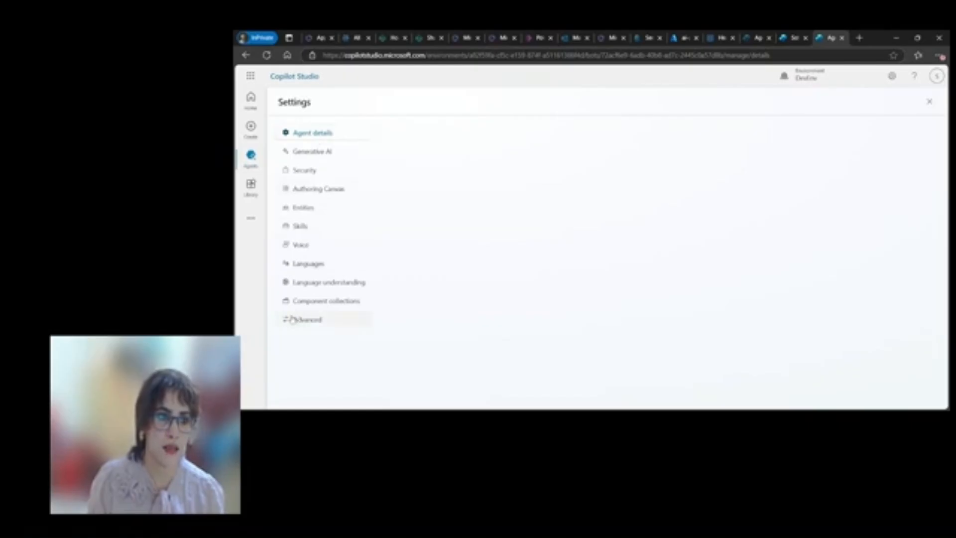
pyautogui.click(318, 321)
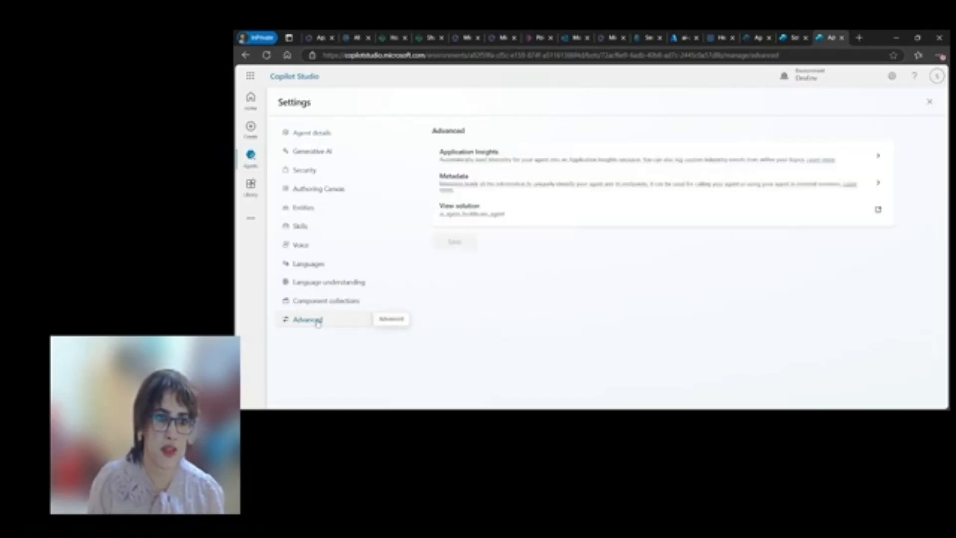
pyautogui.click(879, 185)
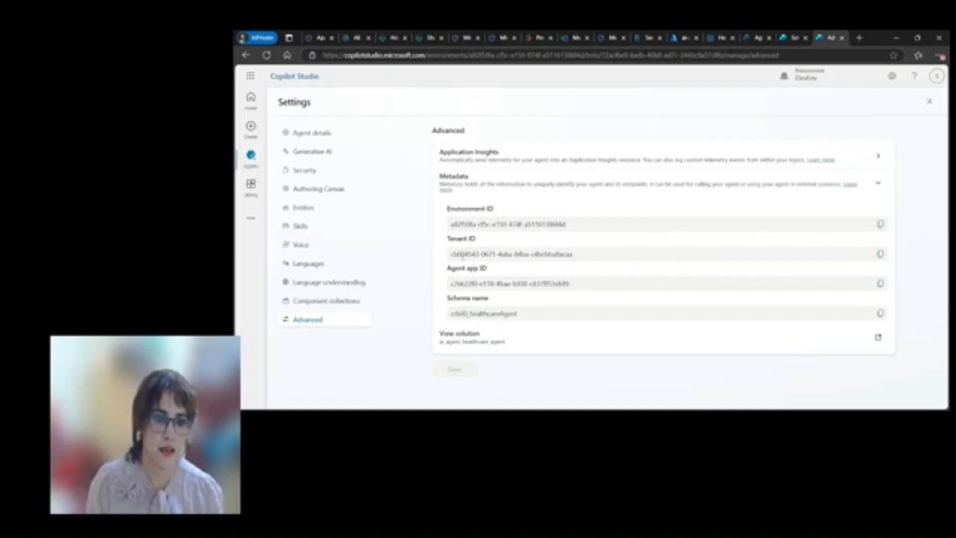
pyautogui.moveTo(450, 284); pyautogui.dragTo(576, 291)
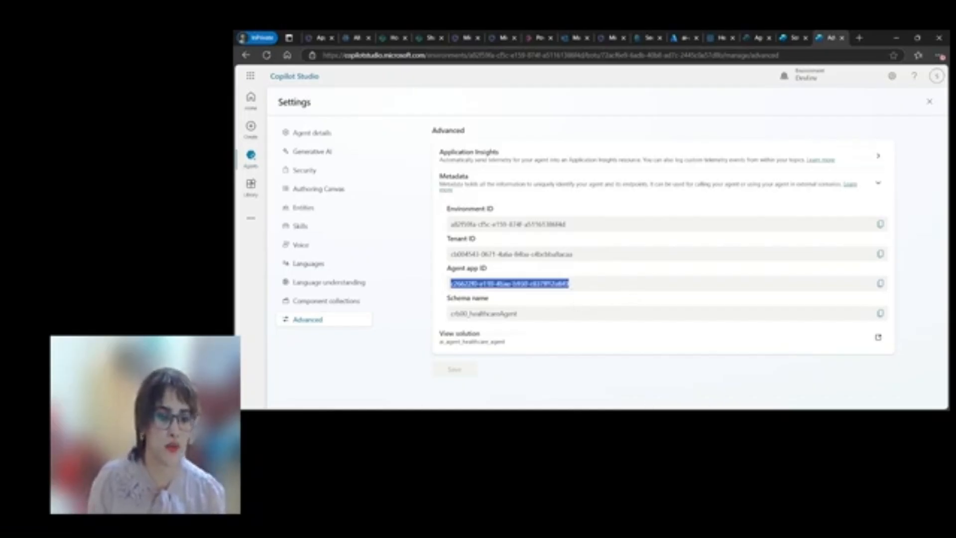
pyautogui.hotkey('alt', 'Tab')
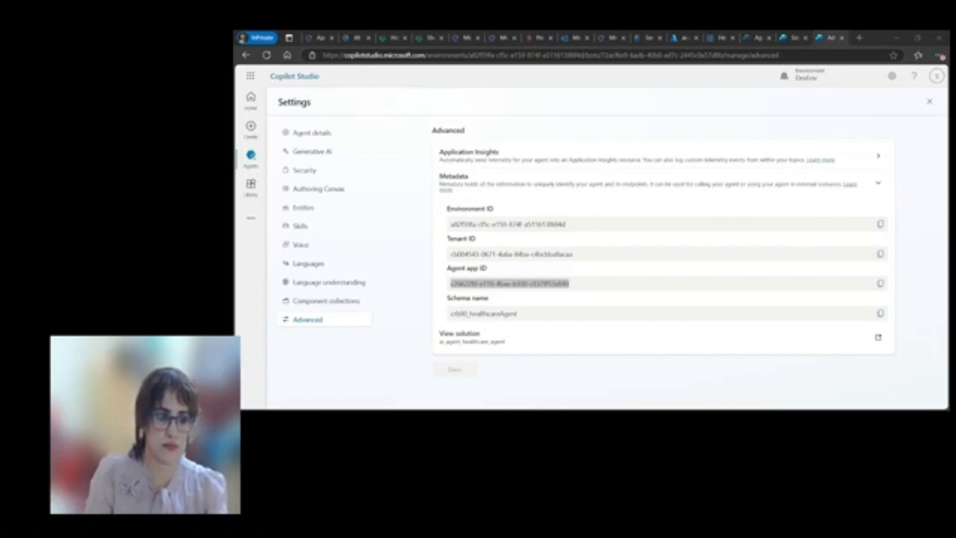
pyautogui.click(617, 135)
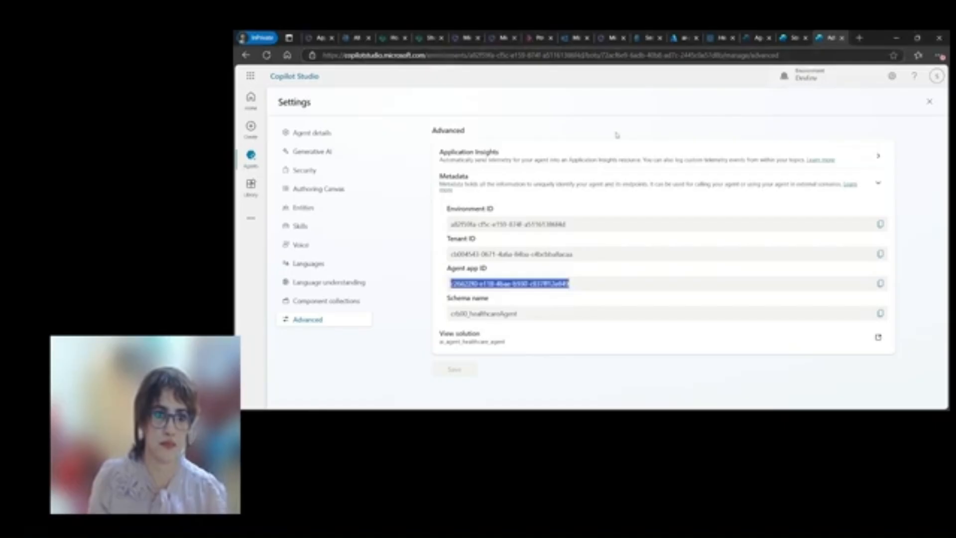
pyautogui.hotkey('alt', 'Tab')
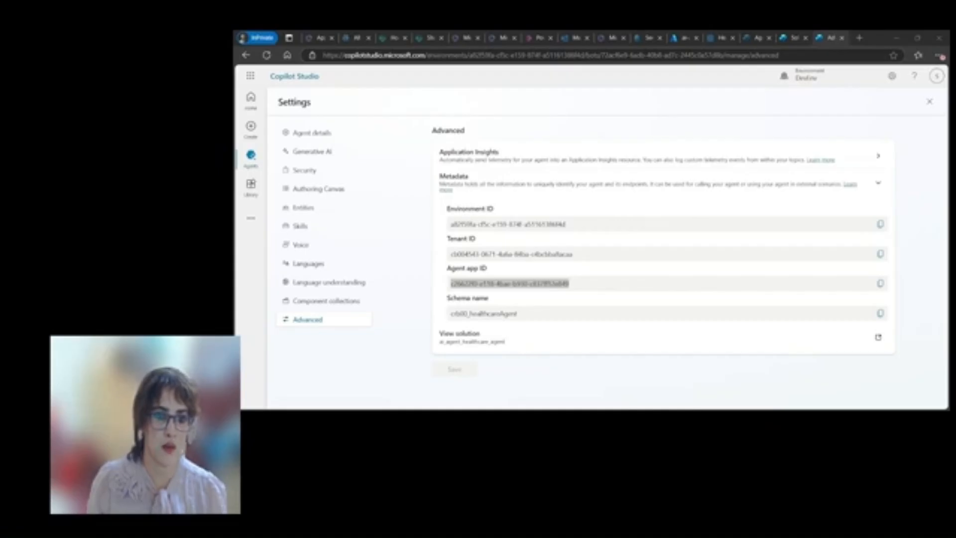
pyautogui.hotkey('alt', 'Tab')
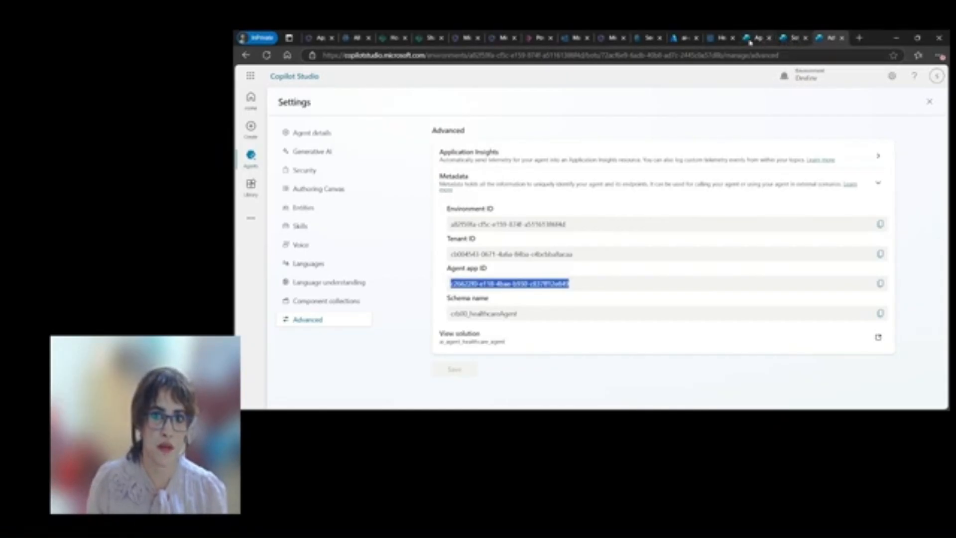
# Step: Switch to the Healthcare agent service portal and open the skill consumers section of the integration skill settings
pyautogui.click(722, 38)
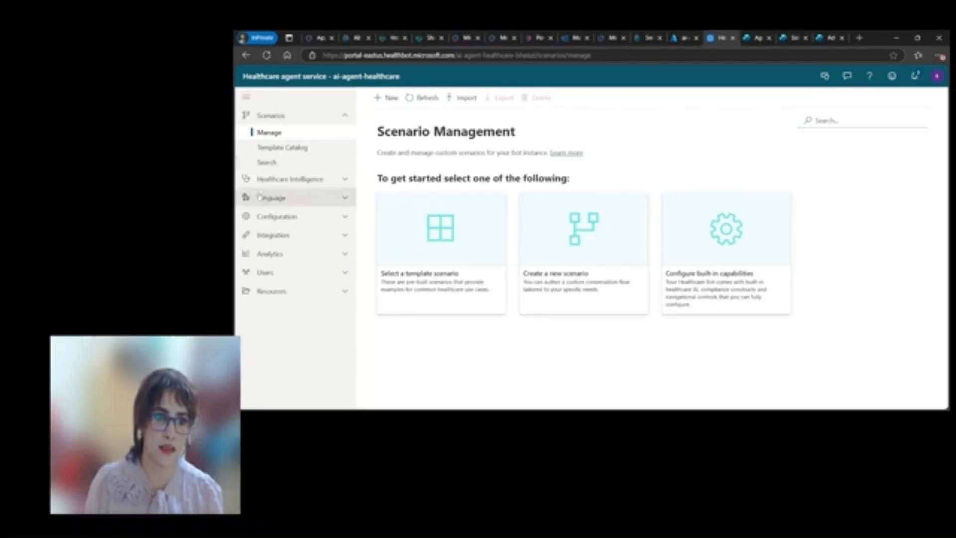
pyautogui.click(340, 235)
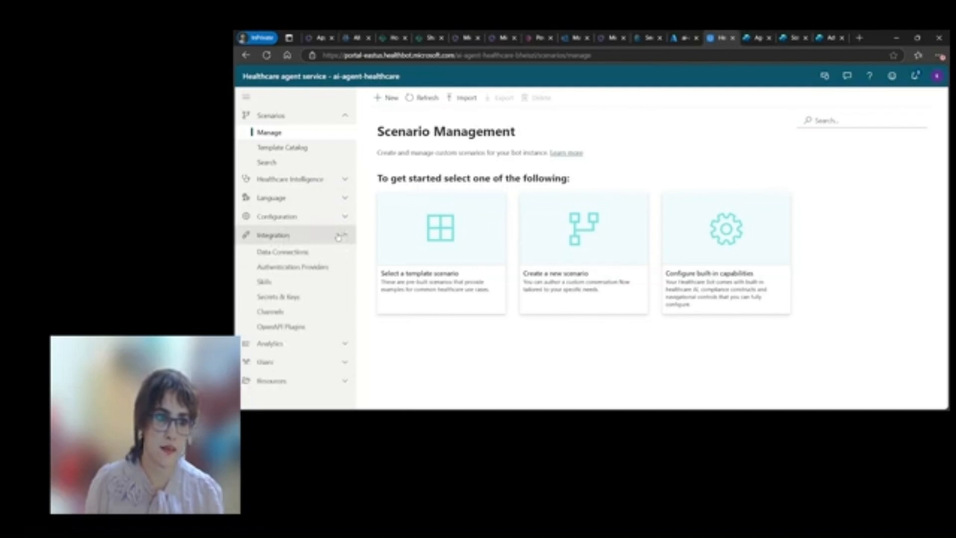
pyautogui.click(271, 281)
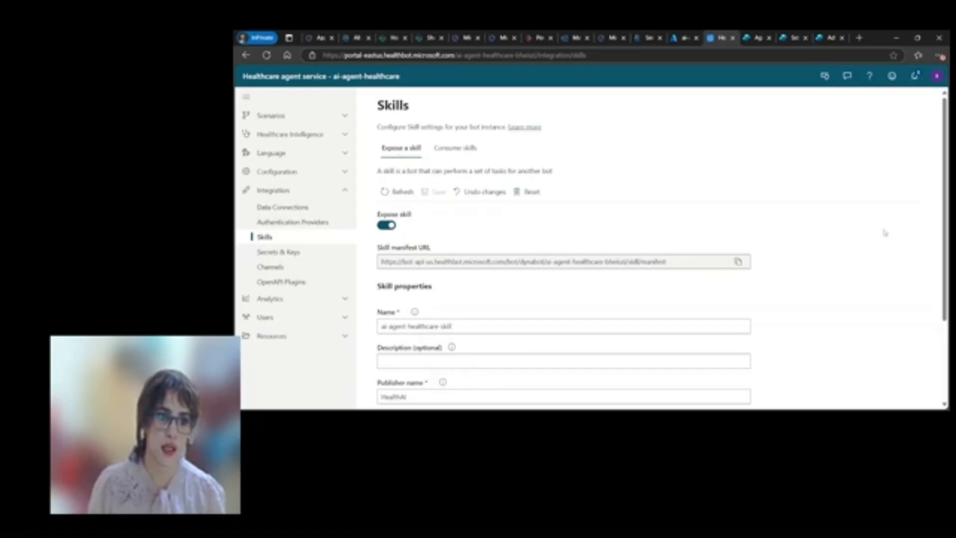
pyautogui.scroll(-3, 563, 249)
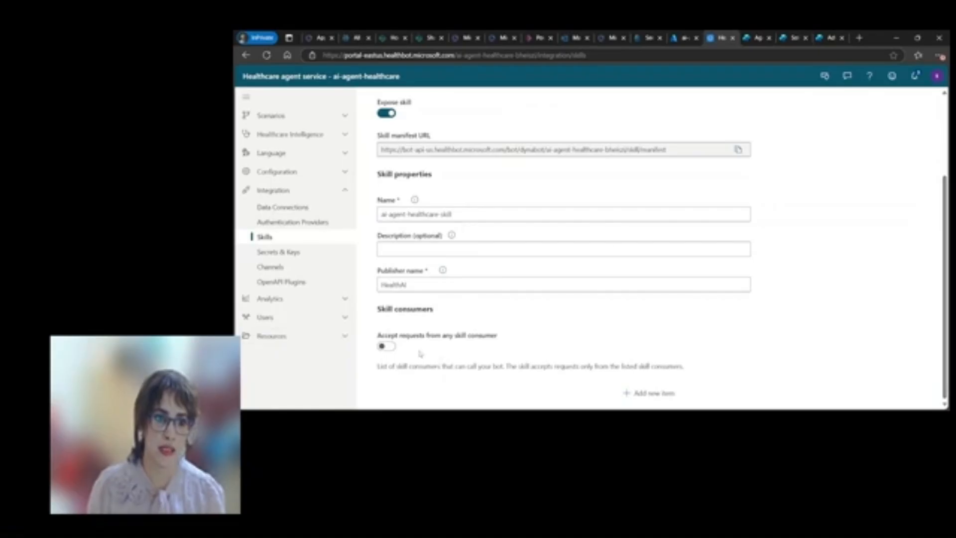
# Step: Enable accepting requests from any skill consumer for the exposed skill
pyautogui.click(387, 347)
pyautogui.scroll(1, 392, 352)
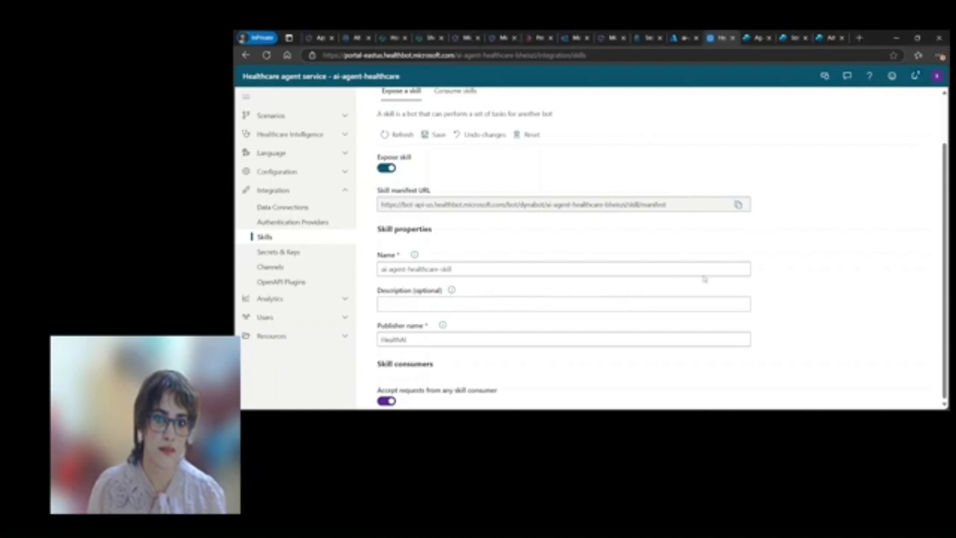
pyautogui.scroll(2, 949, 201)
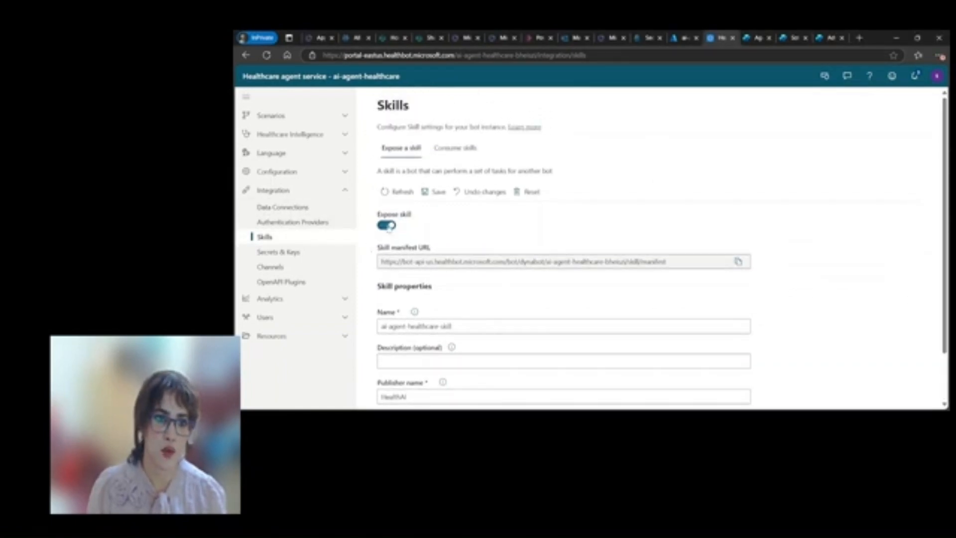
# Step: Try to create a new skill for the bot to consume, using the copied agent app ID as its manifest URL
pyautogui.click(471, 152)
pyautogui.click(579, 267)
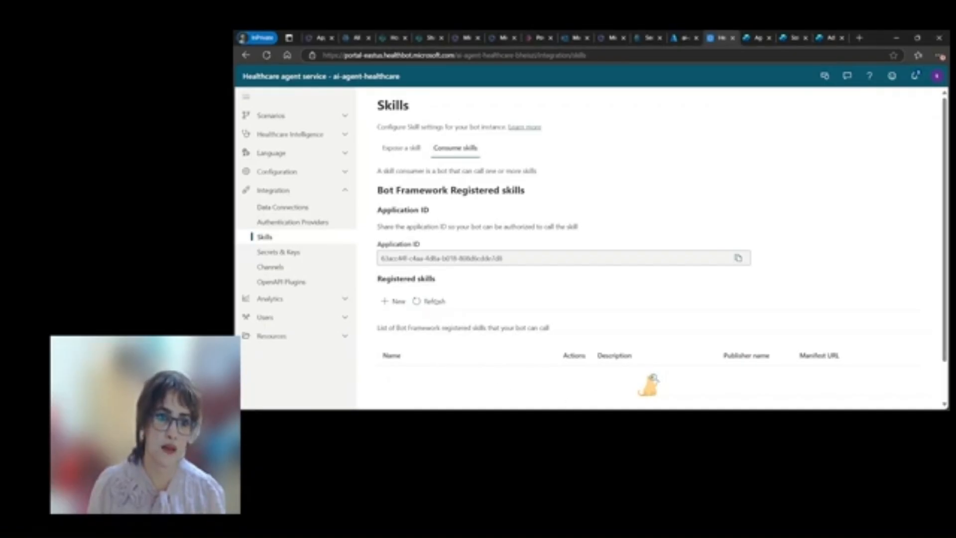
pyautogui.click(395, 300)
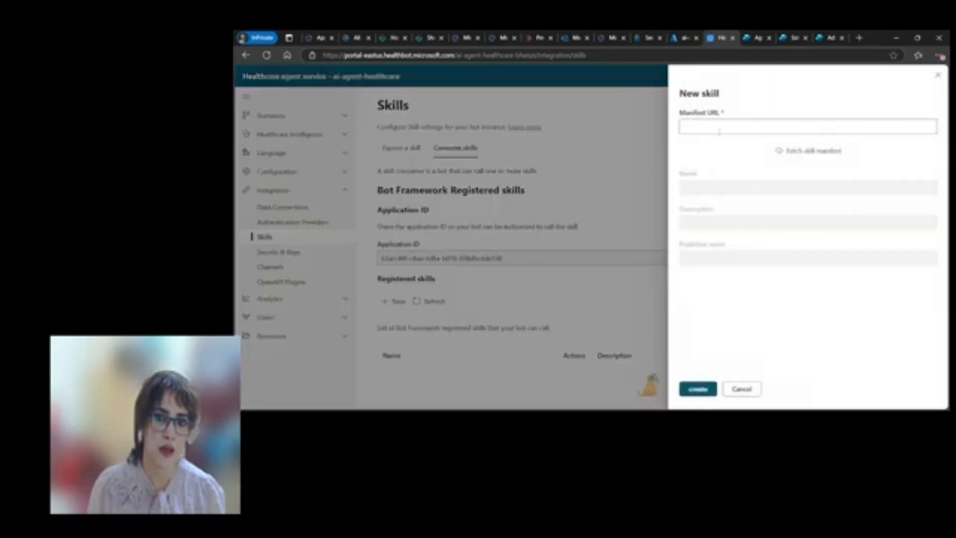
pyautogui.click(716, 128)
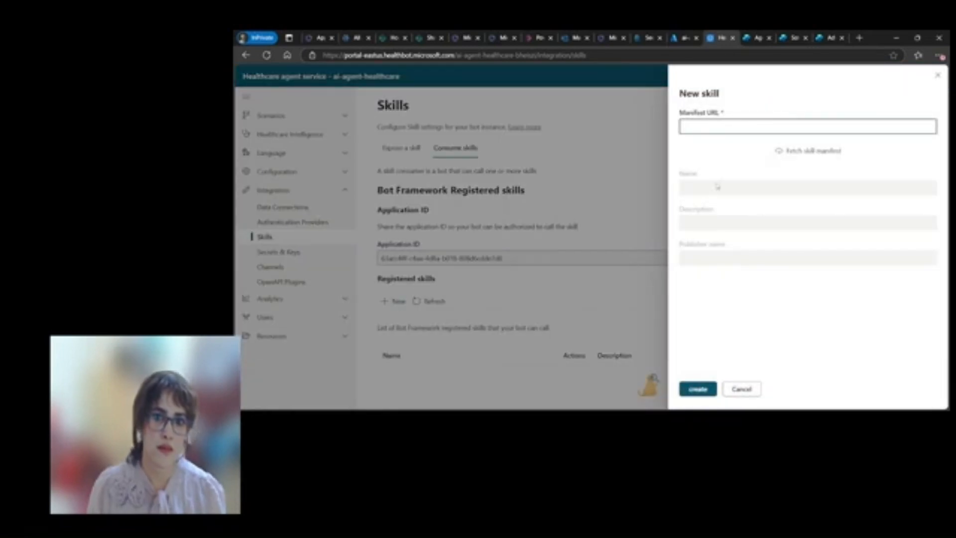
pyautogui.hotkey('ctrl', 'v')
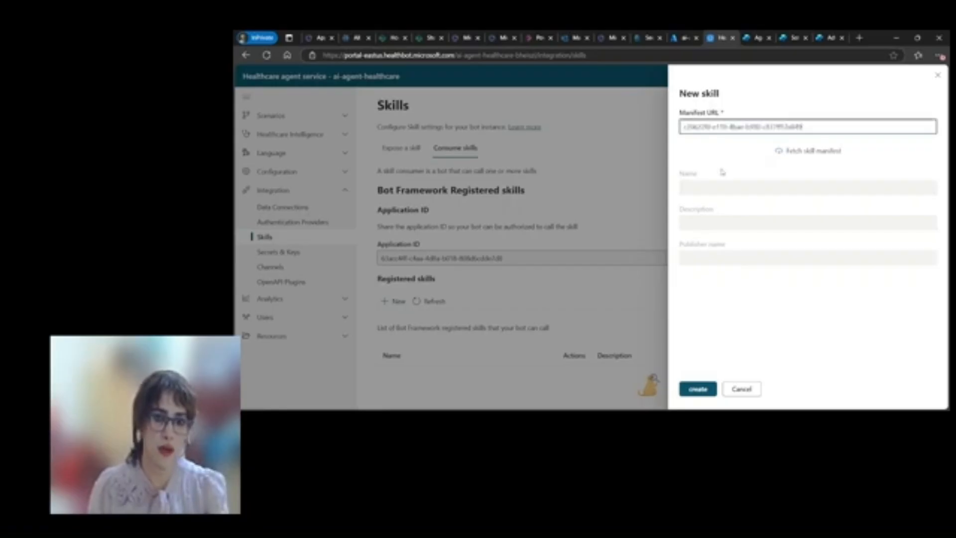
pyautogui.click(708, 389)
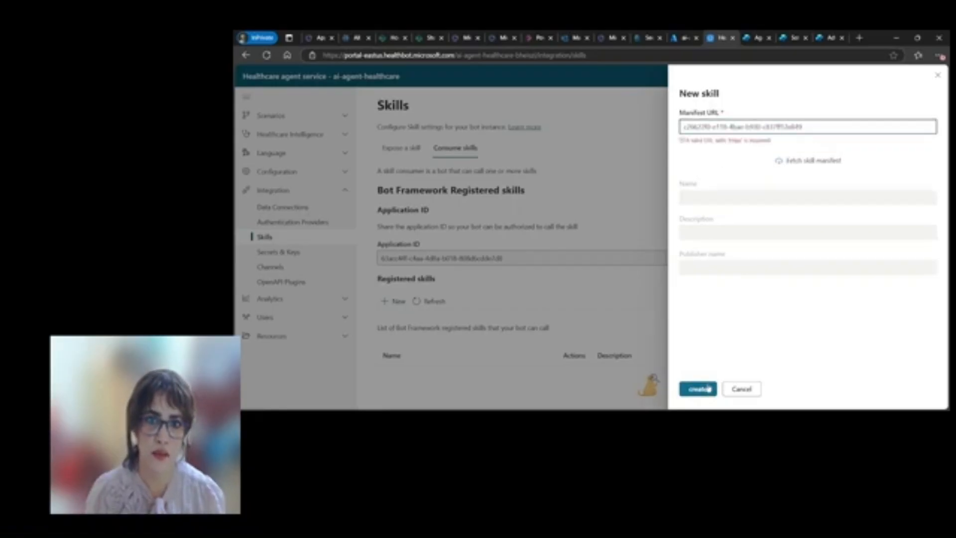
pyautogui.click(937, 78)
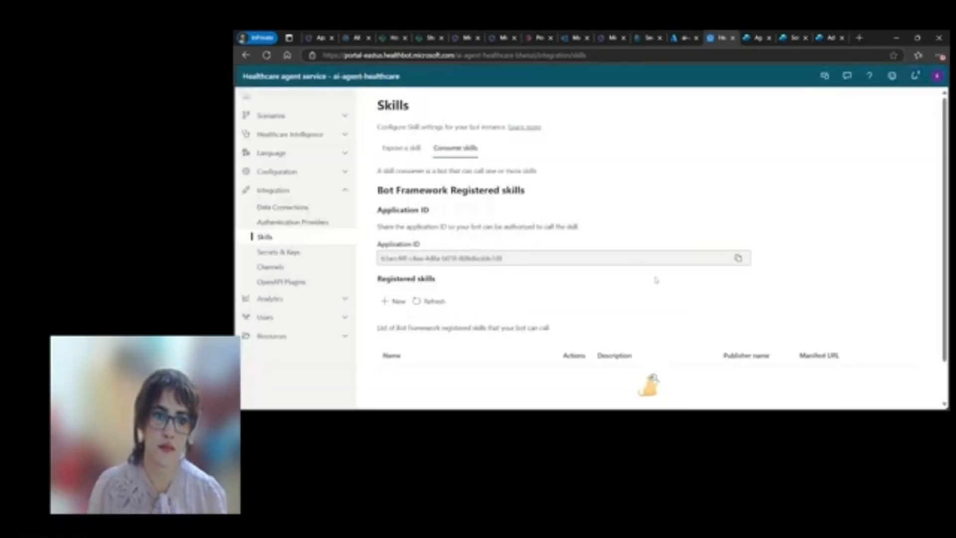
pyautogui.scroll(-1, 614, 279)
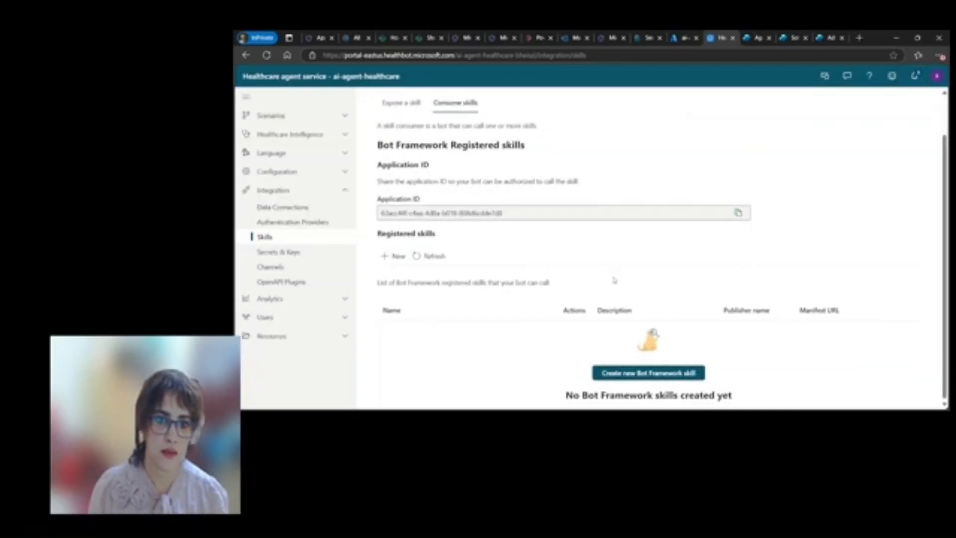
pyautogui.click(664, 375)
pyautogui.click(936, 78)
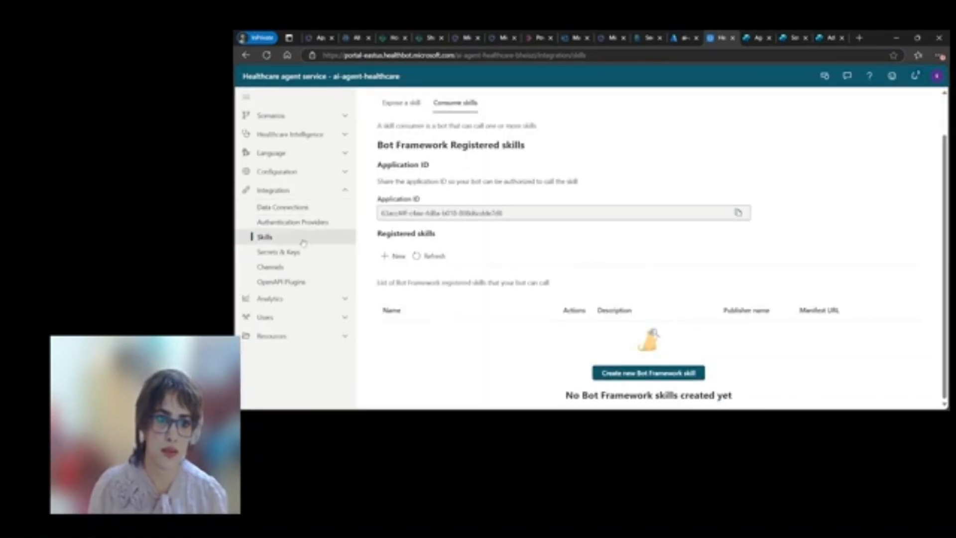
# Step: Return to the exposed skill's settings and turn on accepting requests from any skill consumer
pyautogui.click(401, 103)
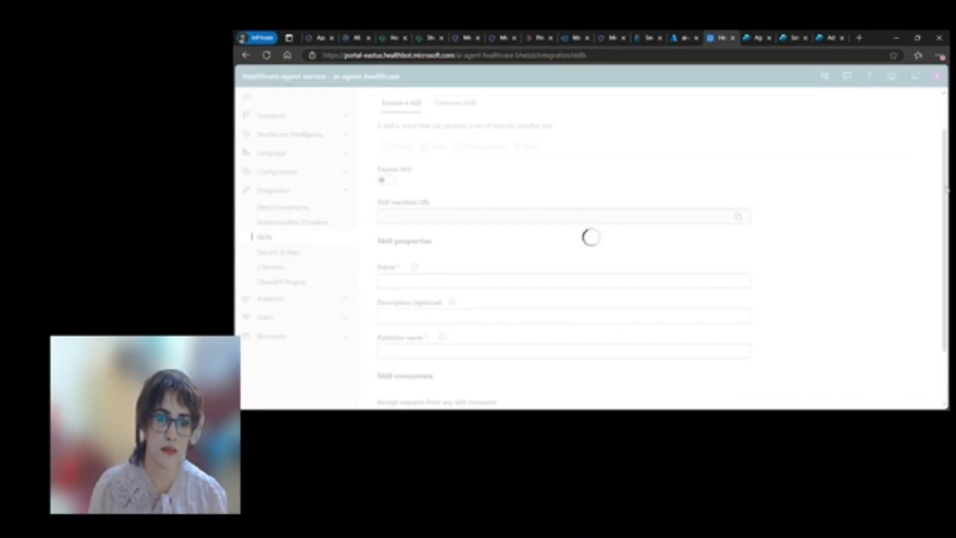
pyautogui.scroll(-2, 755, 312)
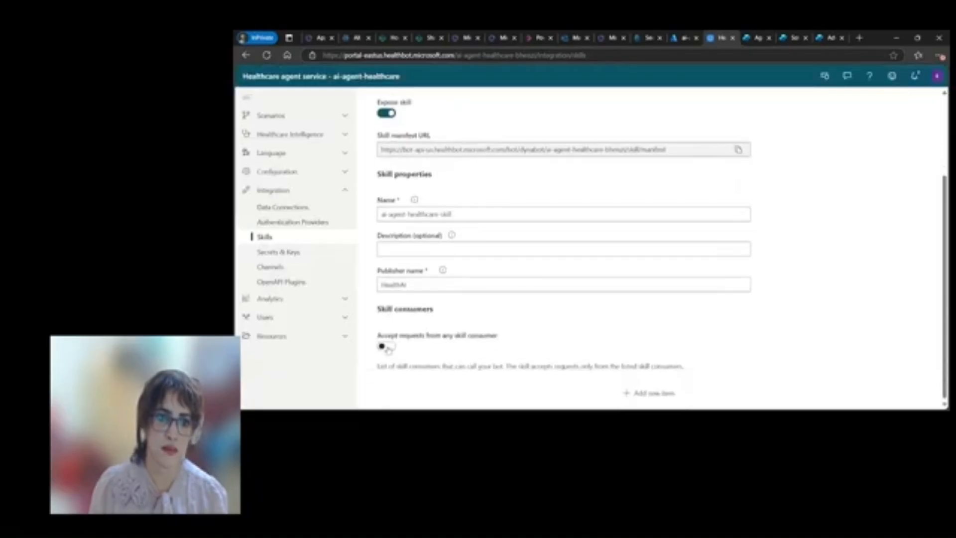
pyautogui.click(386, 347)
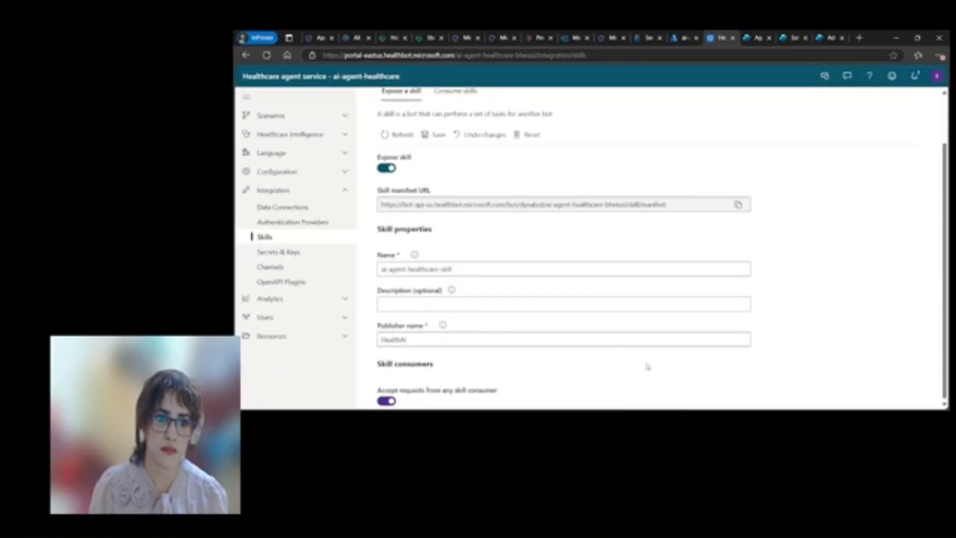
# Step: Turn off accepting requests from any skill consumer and list the copied Copilot agent app ID as a new skill consumer
pyautogui.click(387, 400)
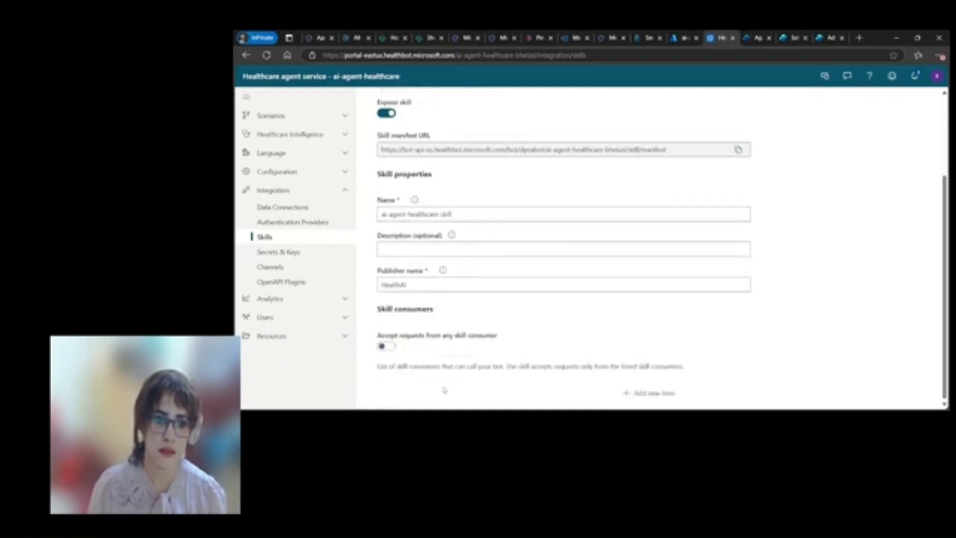
pyautogui.hotkey('alt', 'Tab')
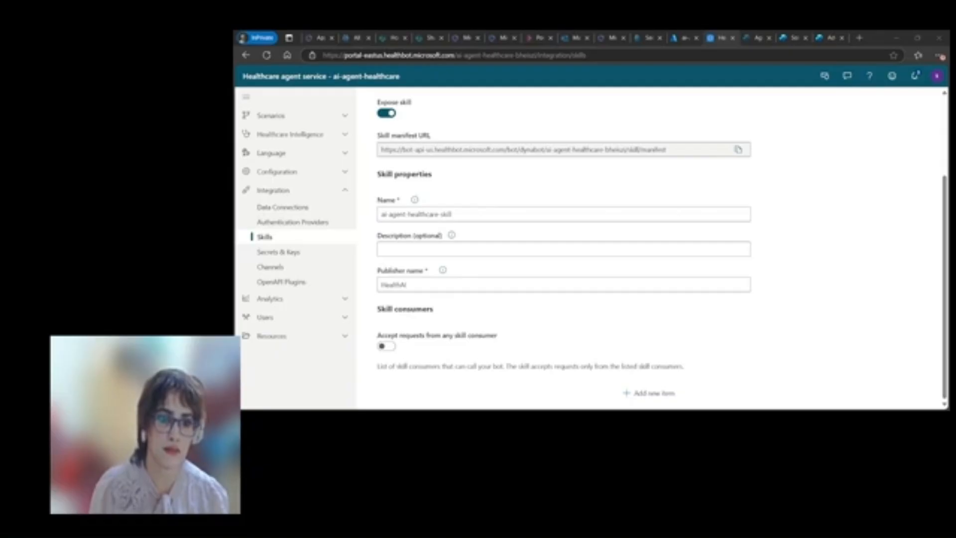
pyautogui.click(479, 302)
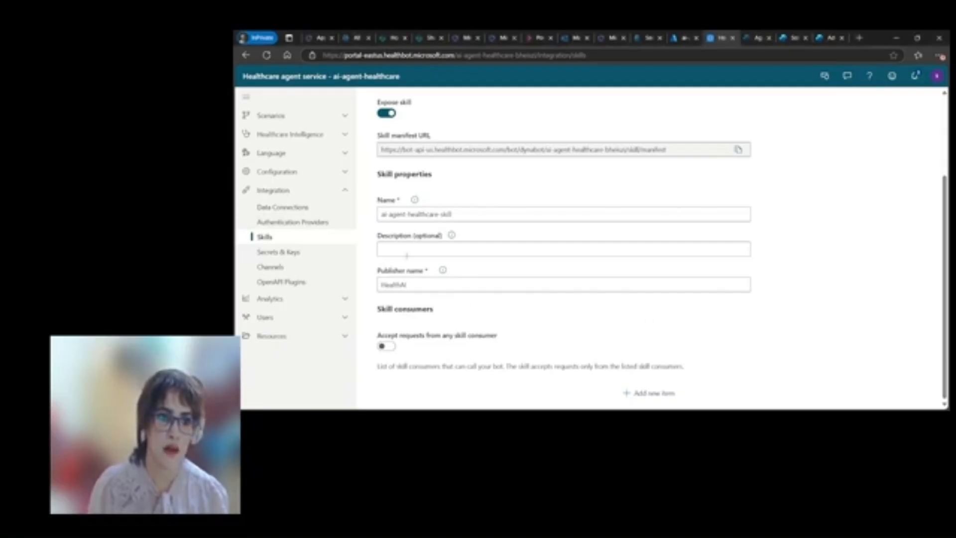
pyautogui.scroll(2, 385, 304)
pyautogui.scroll(-2, 428, 282)
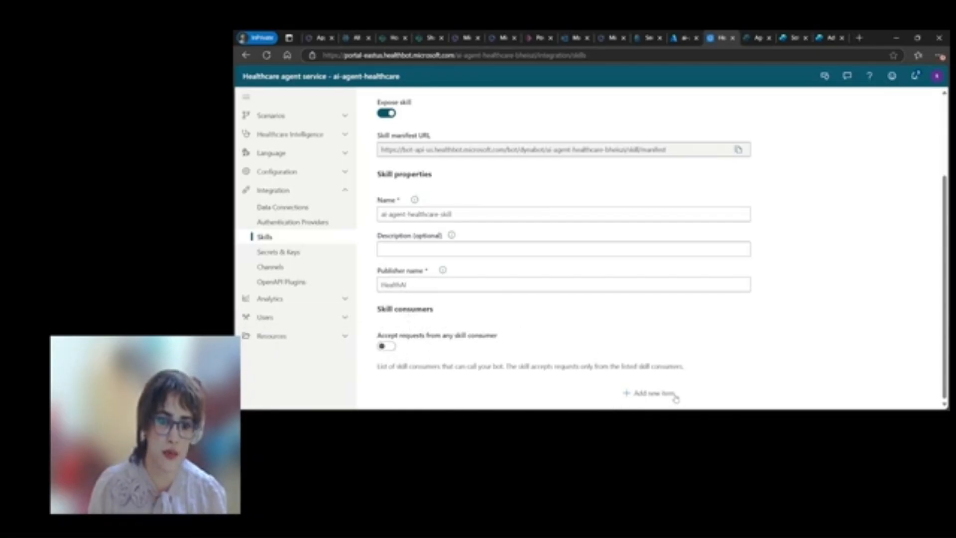
pyautogui.click(657, 393)
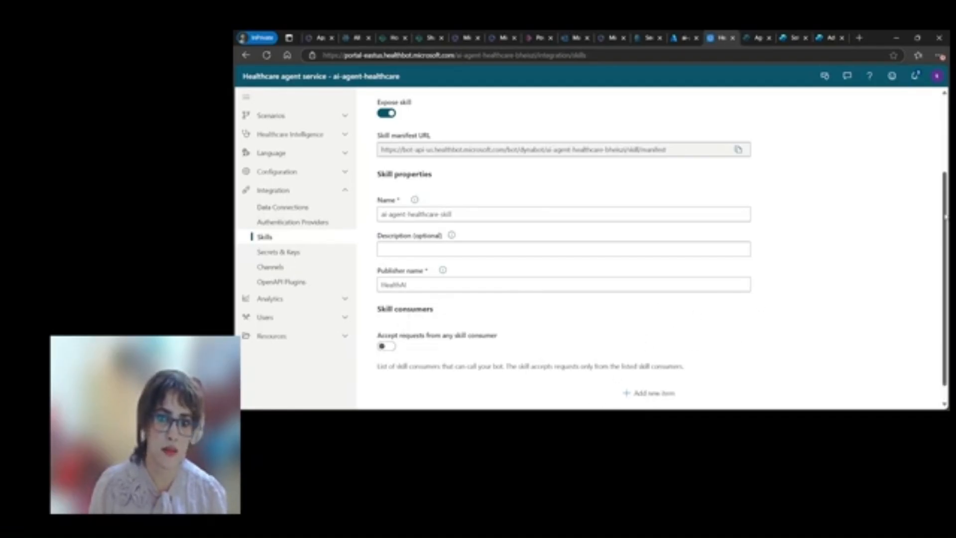
pyautogui.scroll(-1, 662, 249)
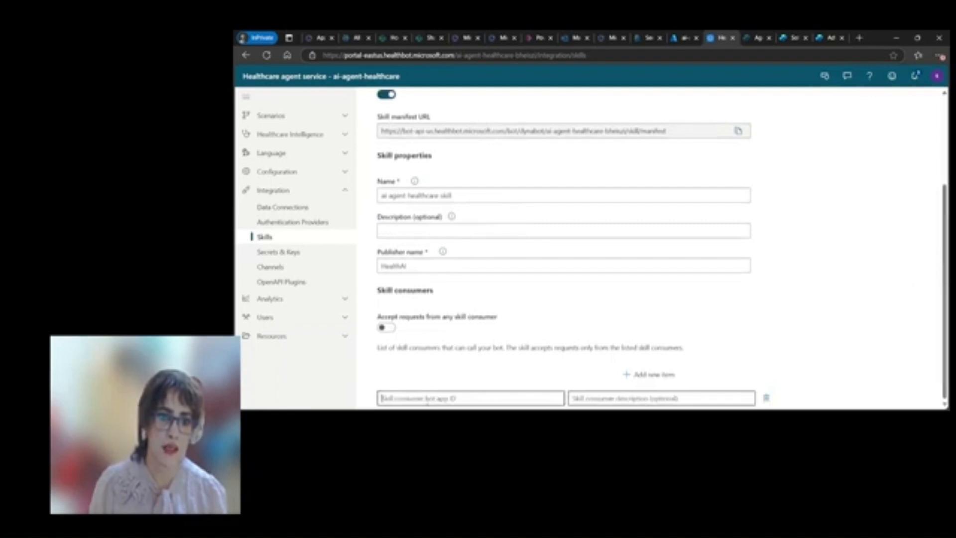
pyautogui.hotkey('ctrl', 'v')
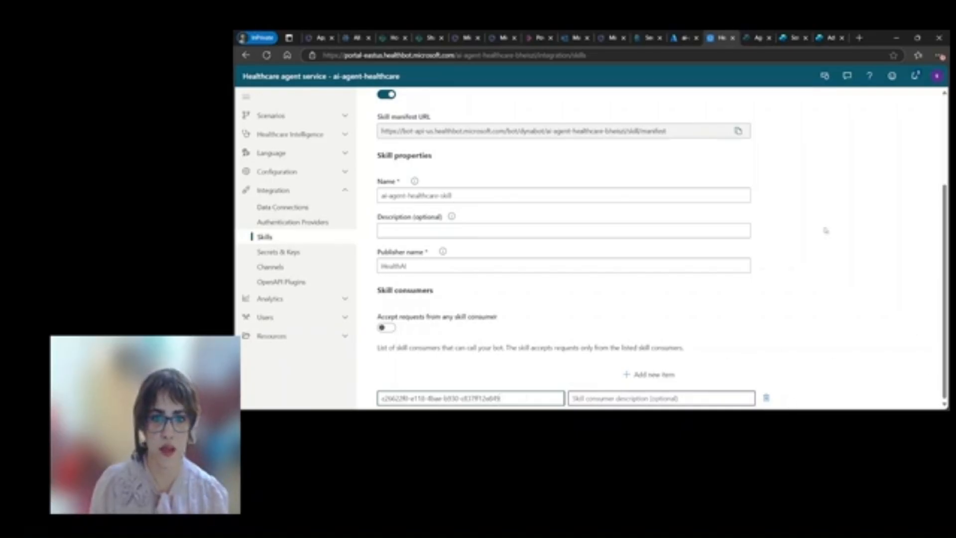
# Step: Save the exposed skill's settings and check its list of allowed skill consumers
pyautogui.scroll(3, 562, 249)
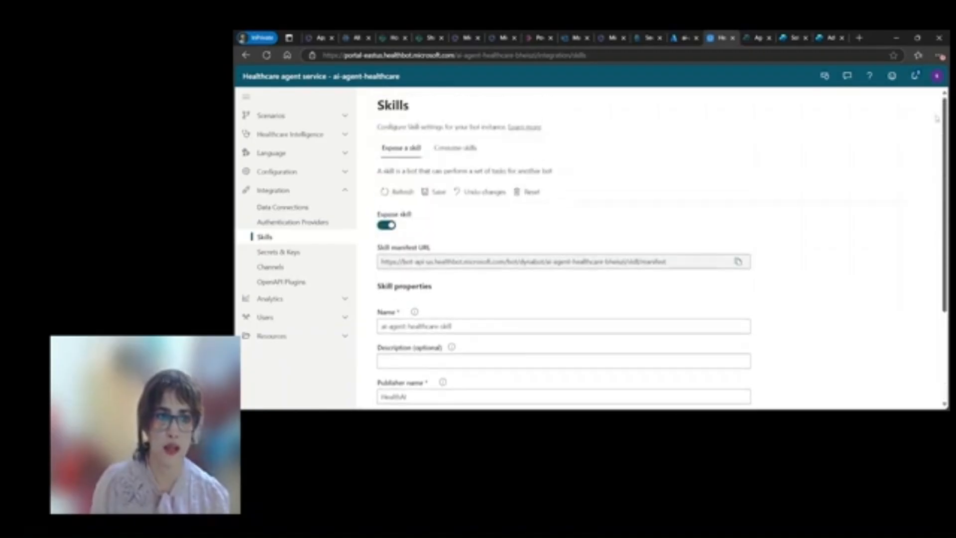
pyautogui.click(438, 193)
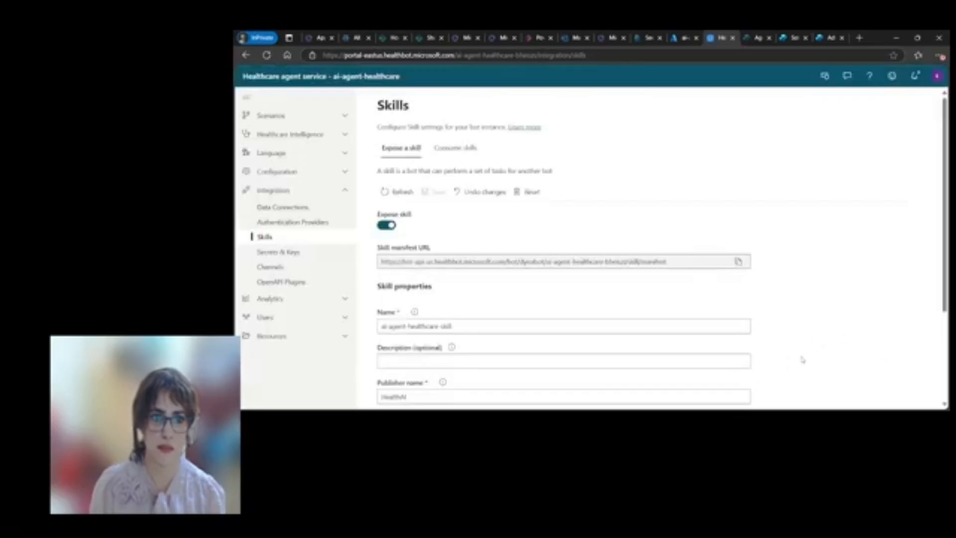
pyautogui.scroll(-3, 803, 359)
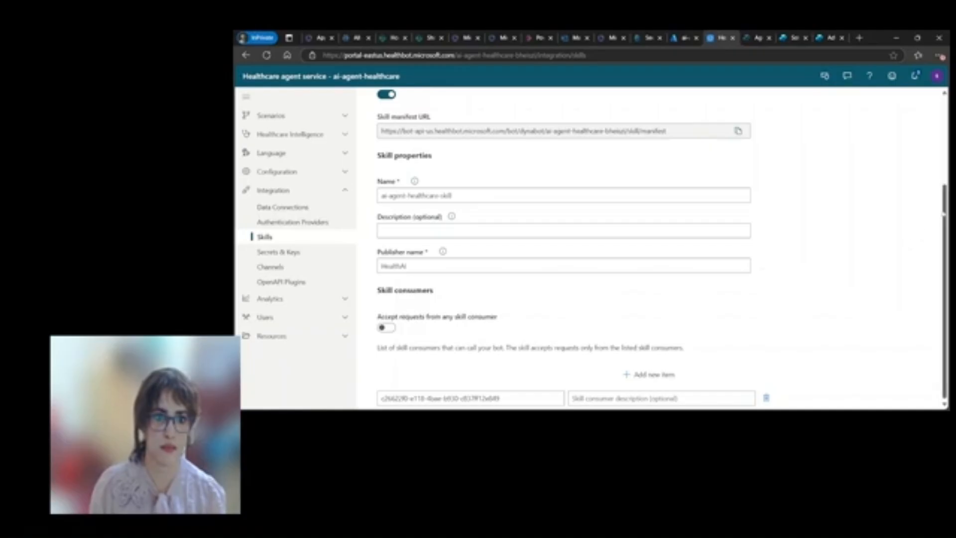
pyautogui.scroll(3, 943, 214)
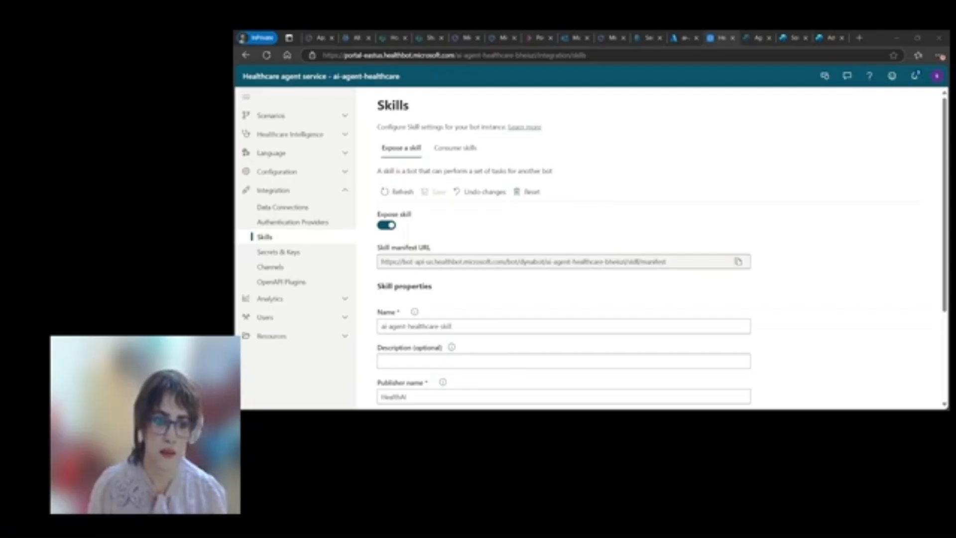
# Step: Switch to Copilot Studio and close the agent's advanced settings to return to its knowledge page
pyautogui.click(829, 37)
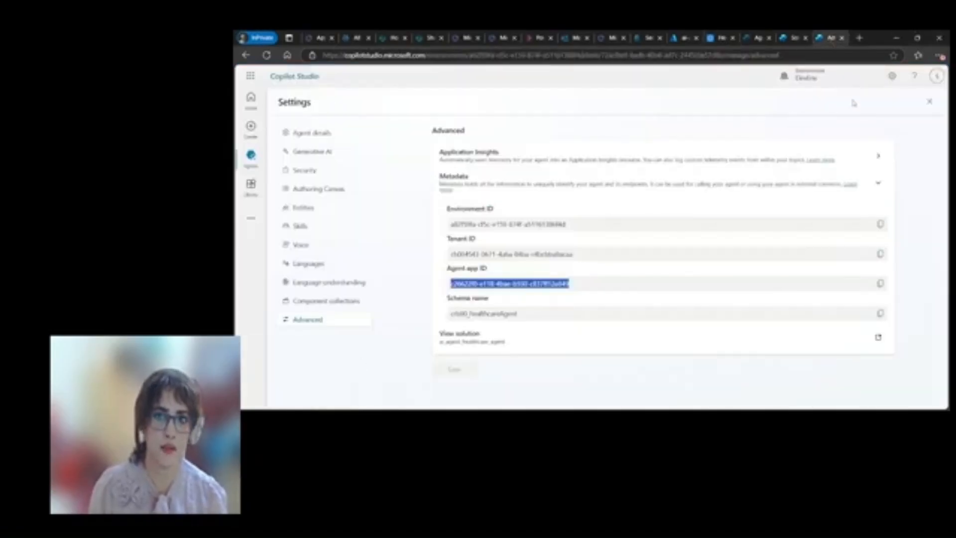
pyautogui.click(929, 103)
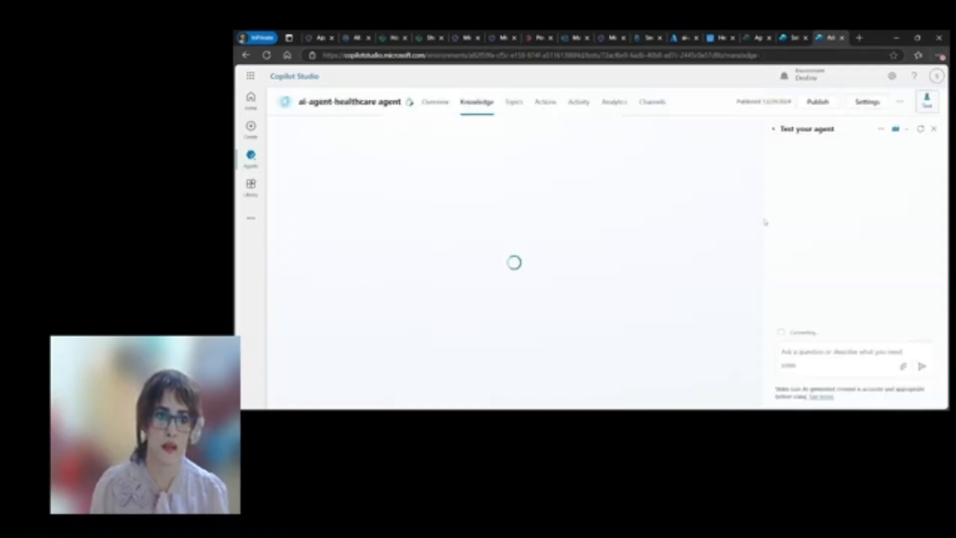
# Step: Search the web for "betterhealth" in a new browser tab and look through the results
pyautogui.click(858, 39)
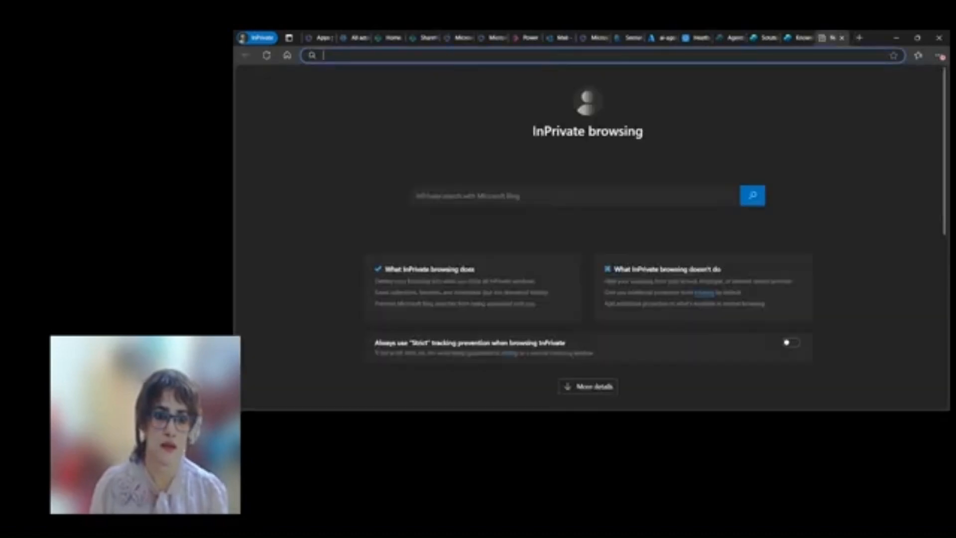
pyautogui.click(443, 420)
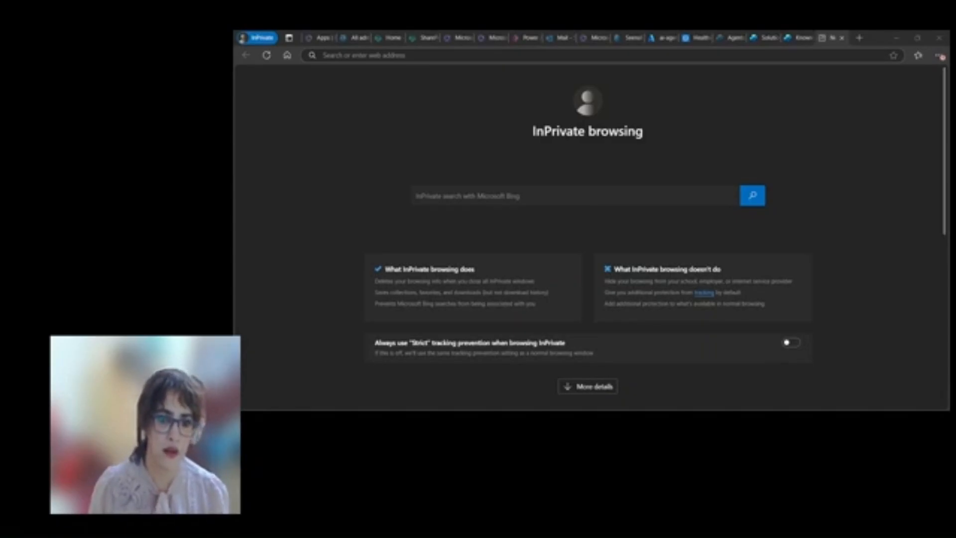
pyautogui.click(764, 57)
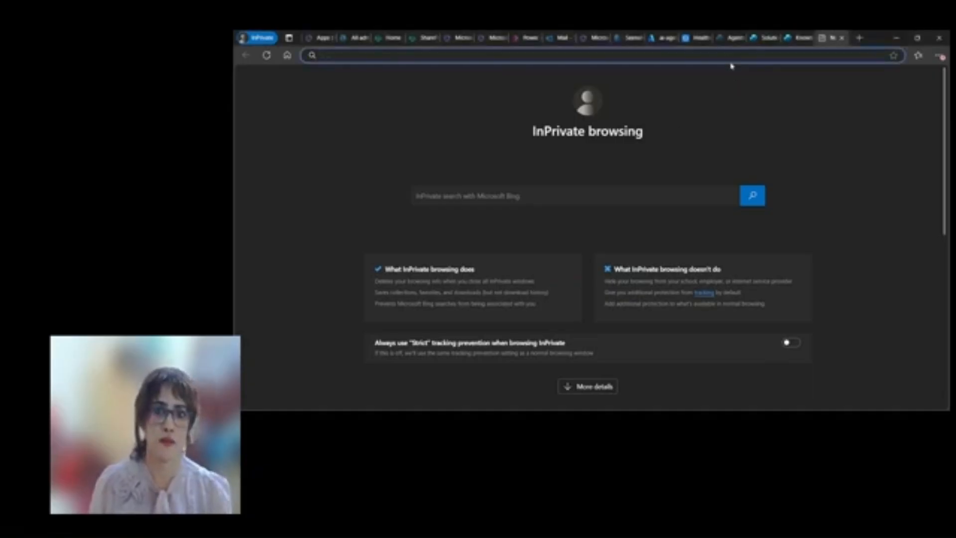
pyautogui.write('g')
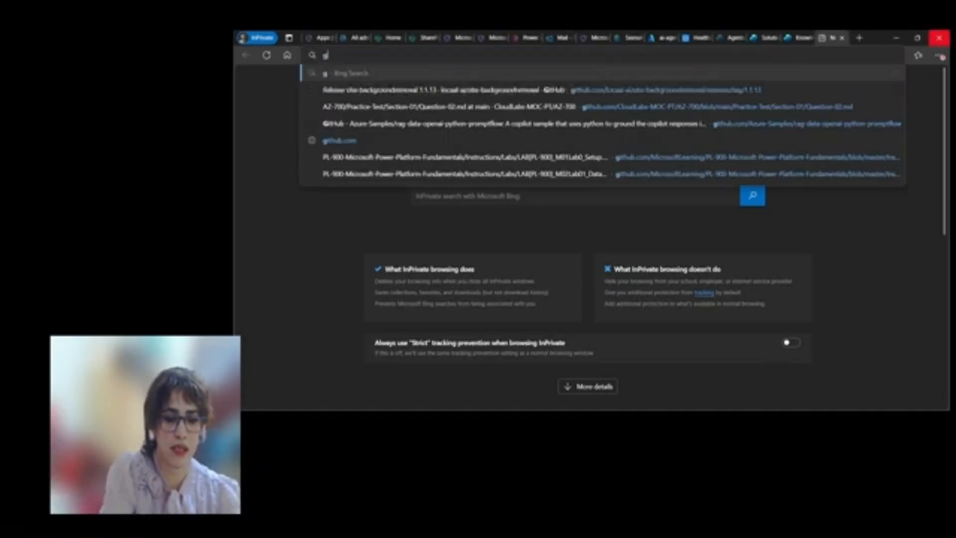
pyautogui.write('beent')
pyautogui.press('BackSpace')
pyautogui.press('BackSpace')
pyautogui.press('BackSpace')
pyautogui.press('BackSpace')
pyautogui.press('BackSpace')
pyautogui.press('BackSpace')
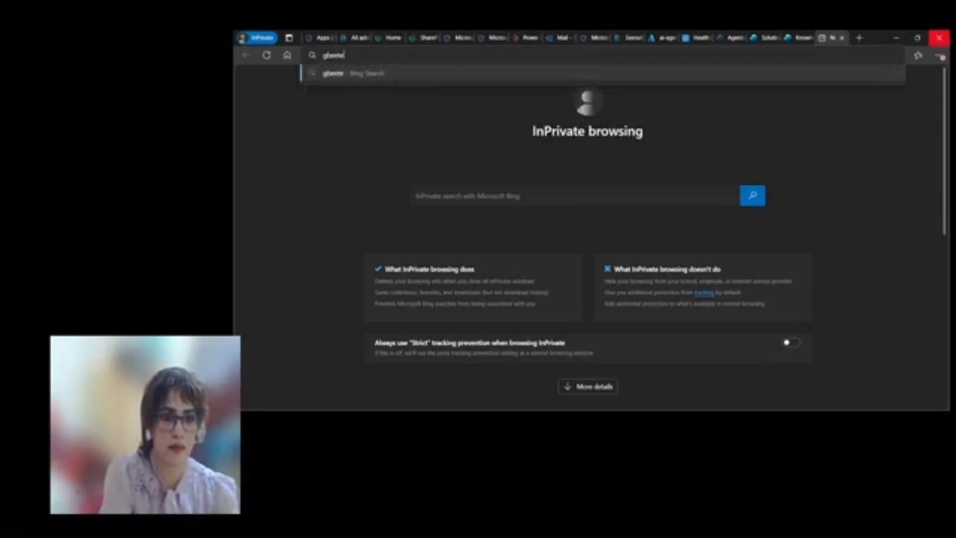
pyautogui.write('betterhealth')
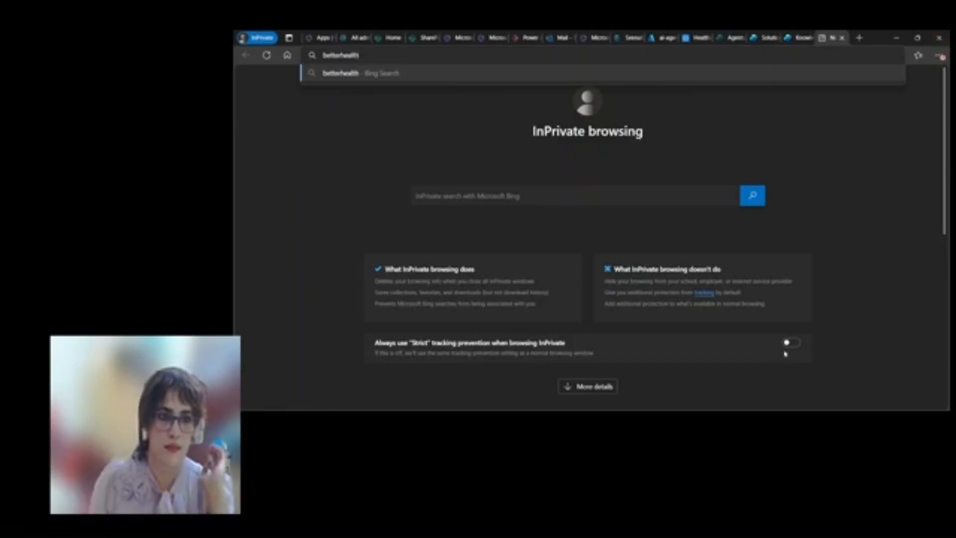
pyautogui.press('Return')
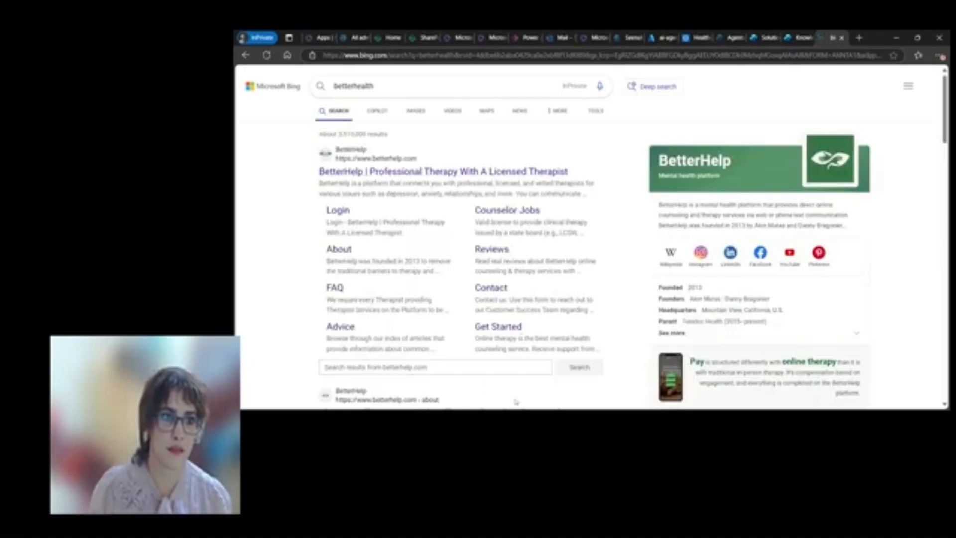
pyautogui.scroll(-3, 515, 401)
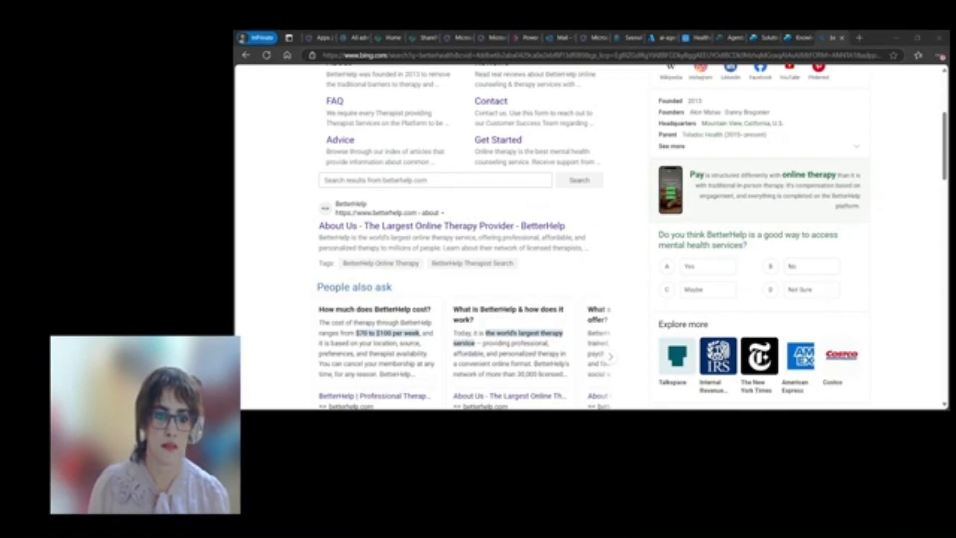
pyautogui.click(599, 303)
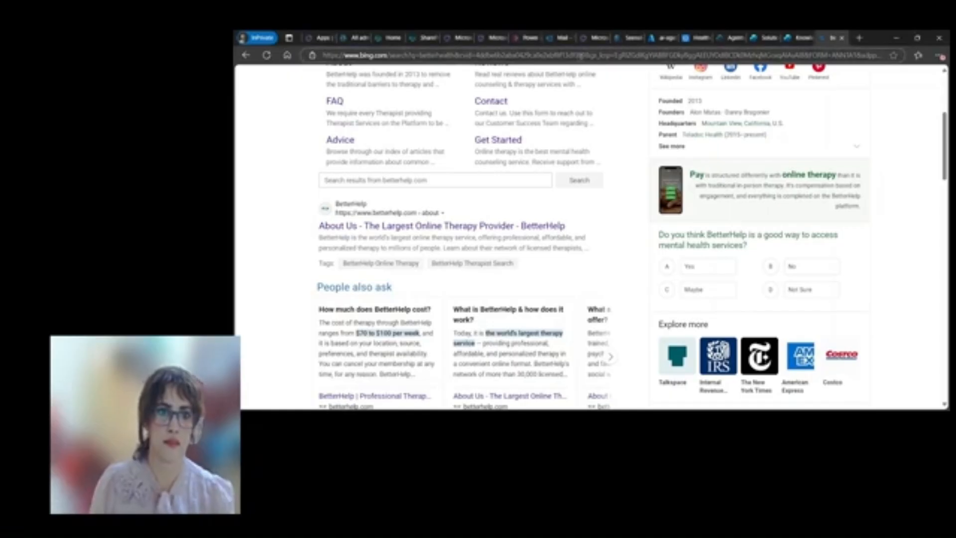
# Step: Search the web for "betterhealth.vic" and open the Better Health Channel website from the results
pyautogui.click(503, 55)
pyautogui.write('bette')
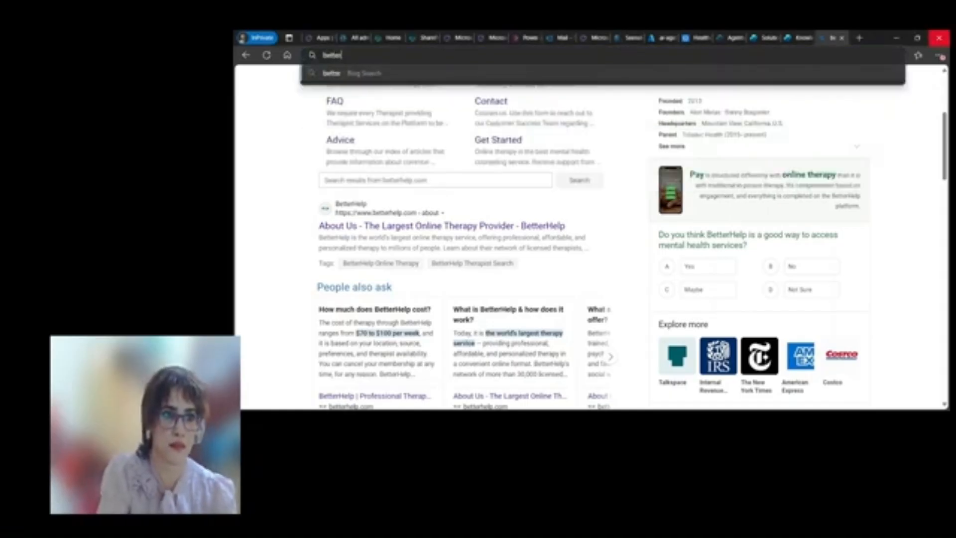
pyautogui.write('rhealth')
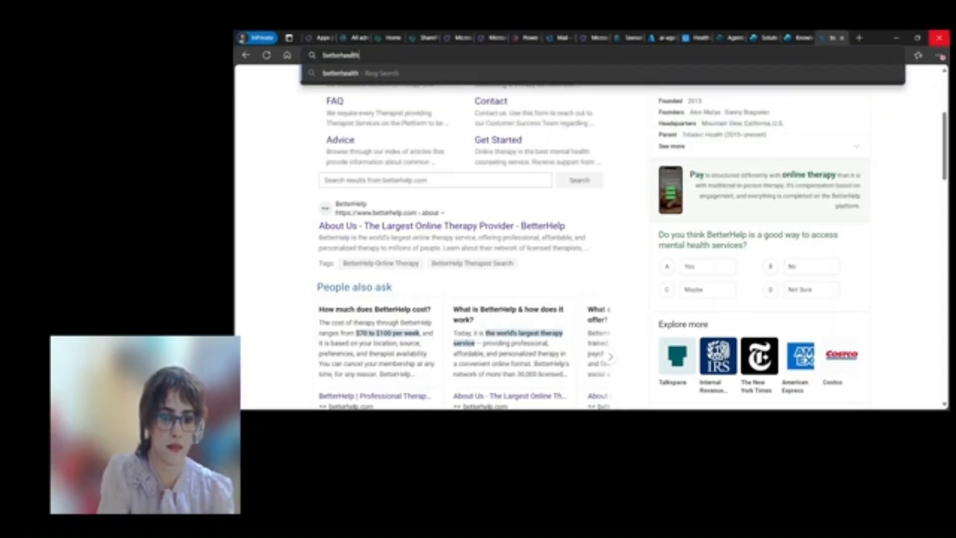
pyautogui.write('.vic')
pyautogui.press('Return')
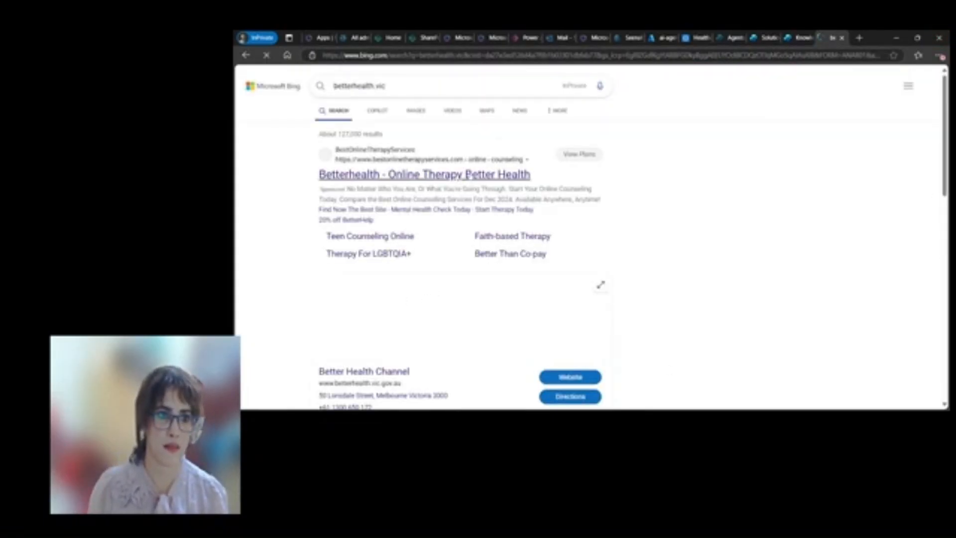
pyautogui.scroll(-10, 489, 285)
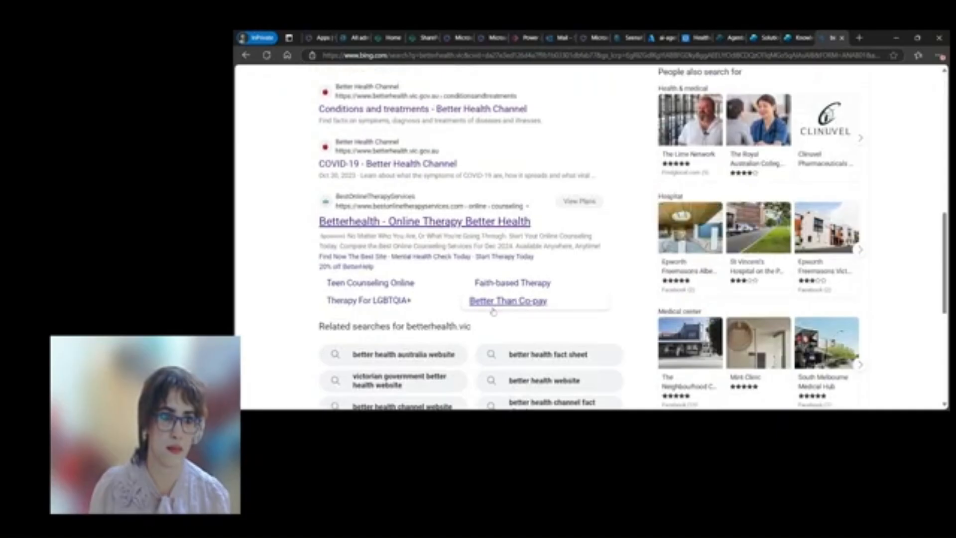
pyautogui.scroll(1, 493, 311)
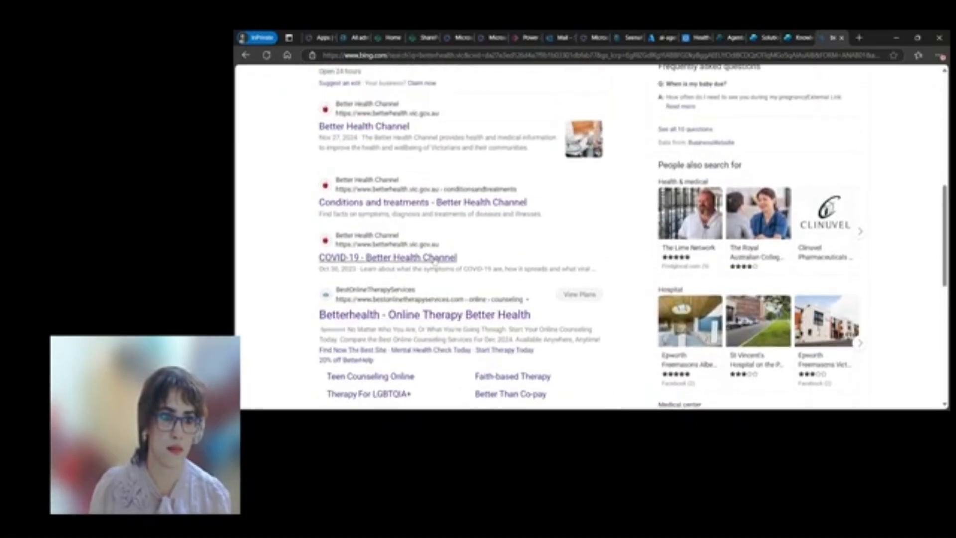
pyautogui.click(397, 128)
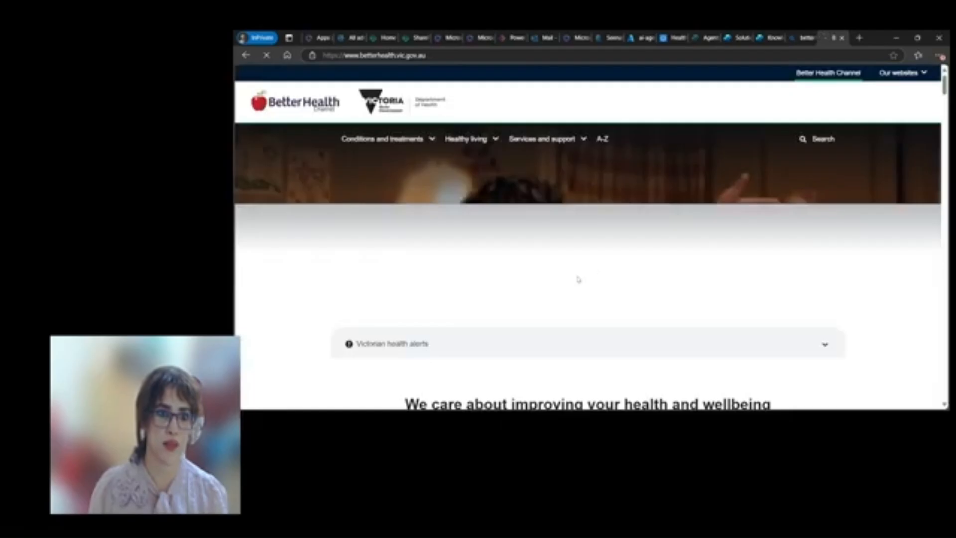
# Step: Copy the Better Health Channel site's address and start adding a public website knowledge source to the agent in Copilot Studio
pyautogui.hotkey('ctrl', 'l')
pyautogui.hotkey('ctrl', 'c')
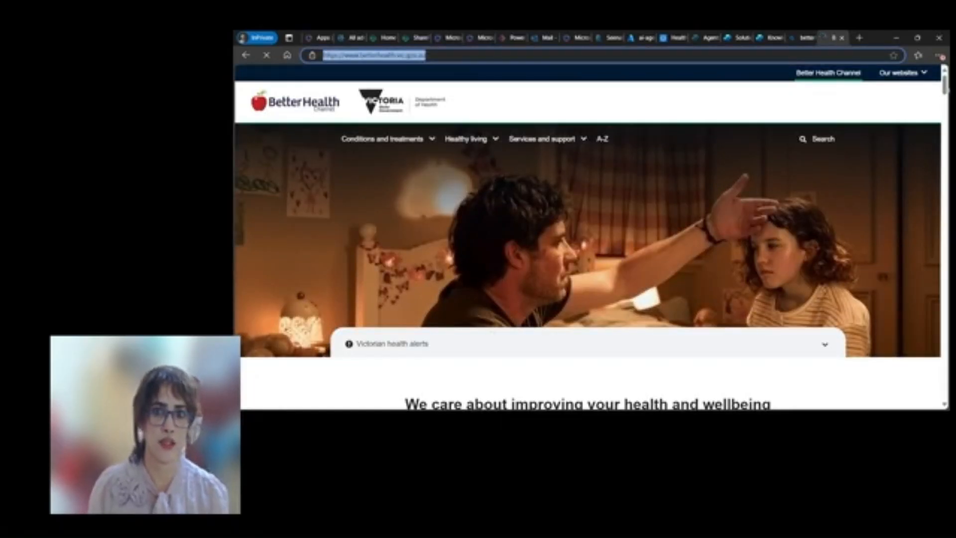
pyautogui.click(769, 37)
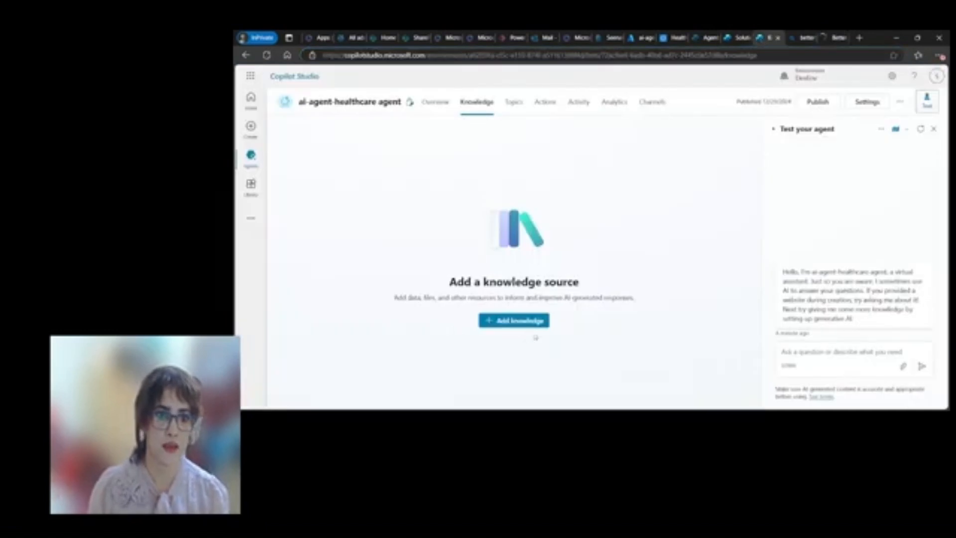
pyautogui.click(530, 323)
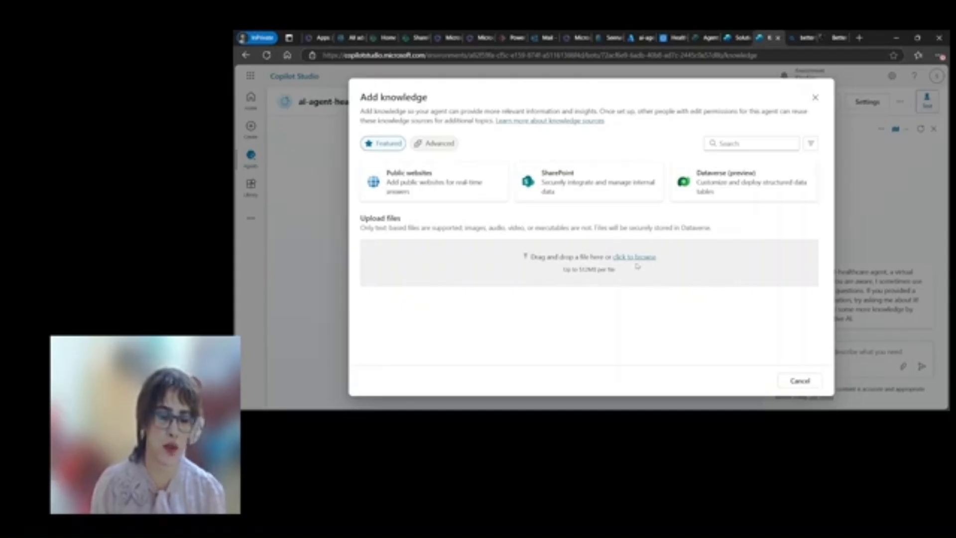
pyautogui.click(438, 186)
pyautogui.click(413, 143)
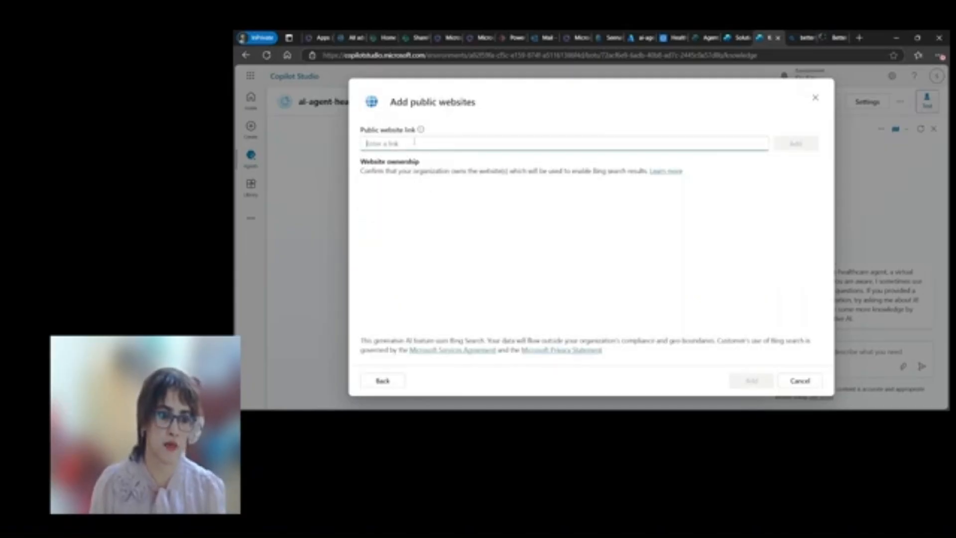
pyautogui.click(836, 37)
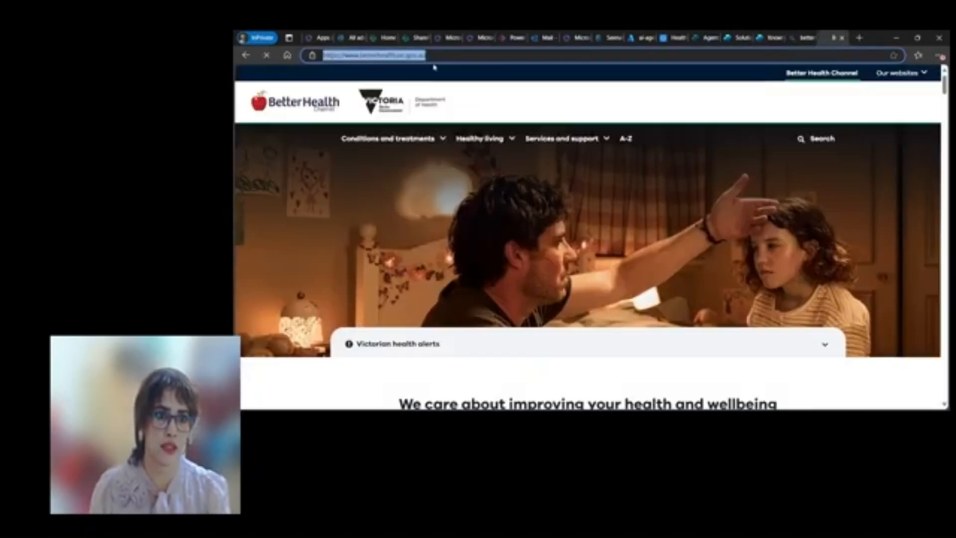
pyautogui.click(775, 38)
pyautogui.hotkey('ctrl', 'v')
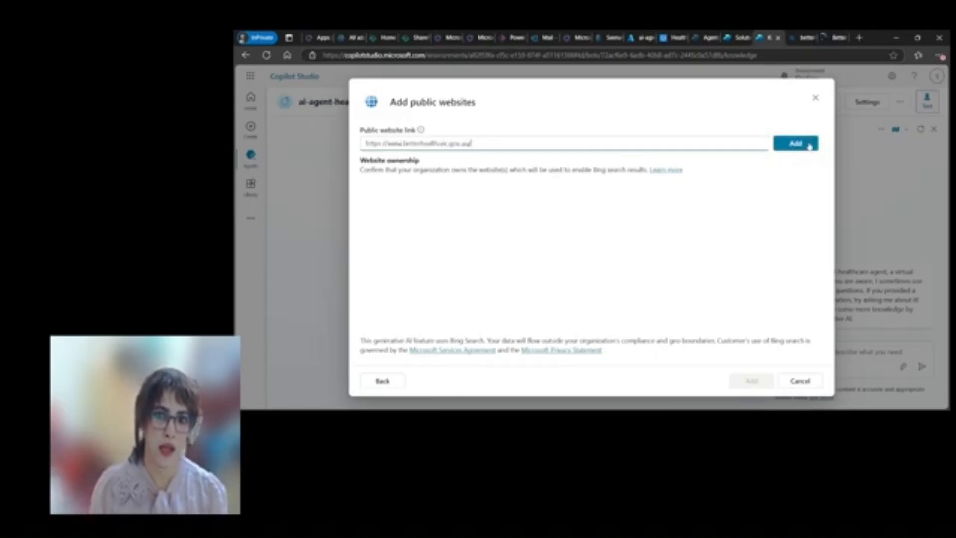
pyautogui.click(794, 146)
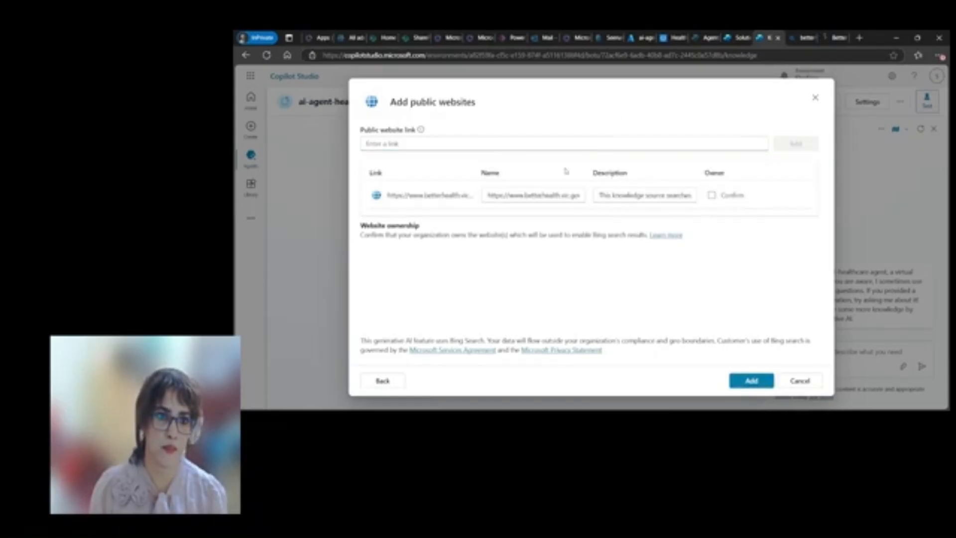
# Step: Finish adding the Better Health Channel public website as a knowledge source for the agent
pyautogui.click(750, 380)
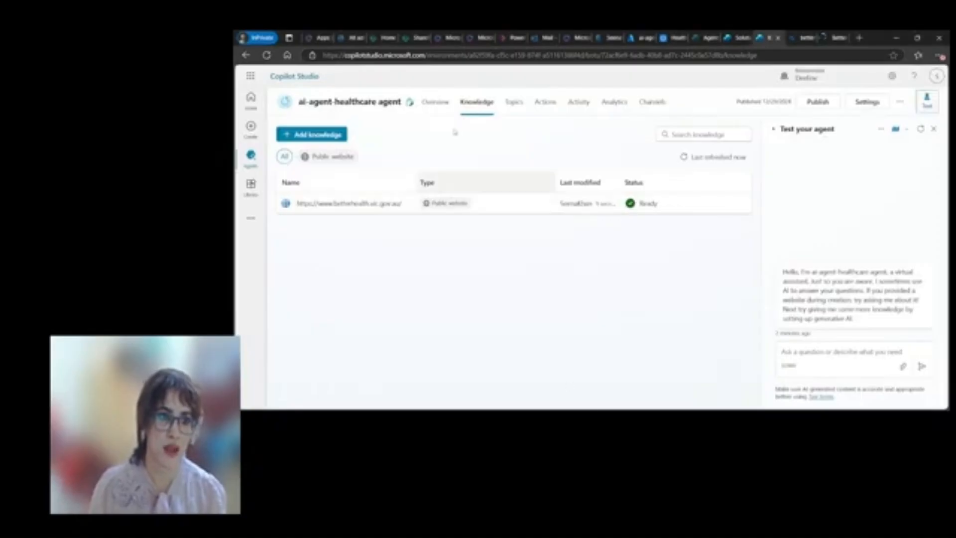
# Step: Examine the agent's topics and the trigger of the Conversation Start topic
pyautogui.click(516, 104)
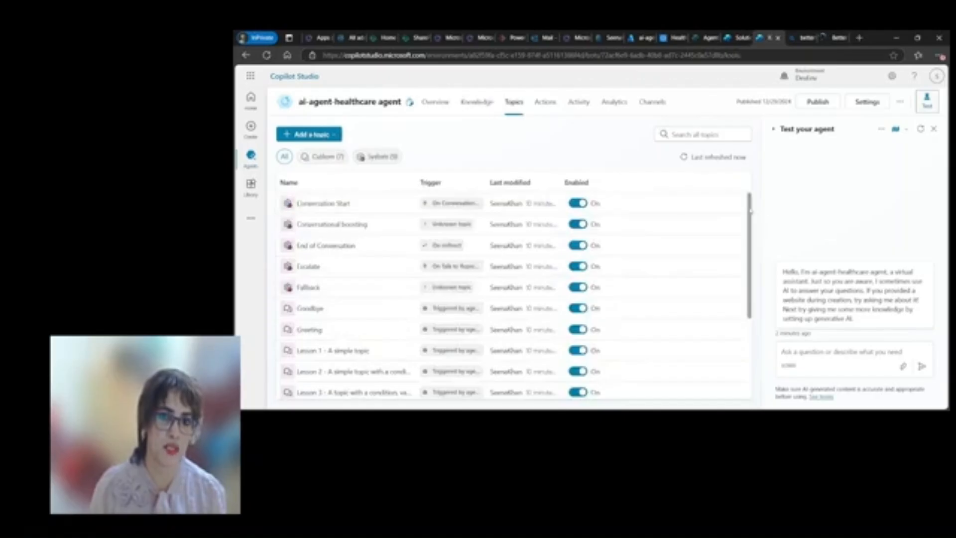
pyautogui.click(337, 205)
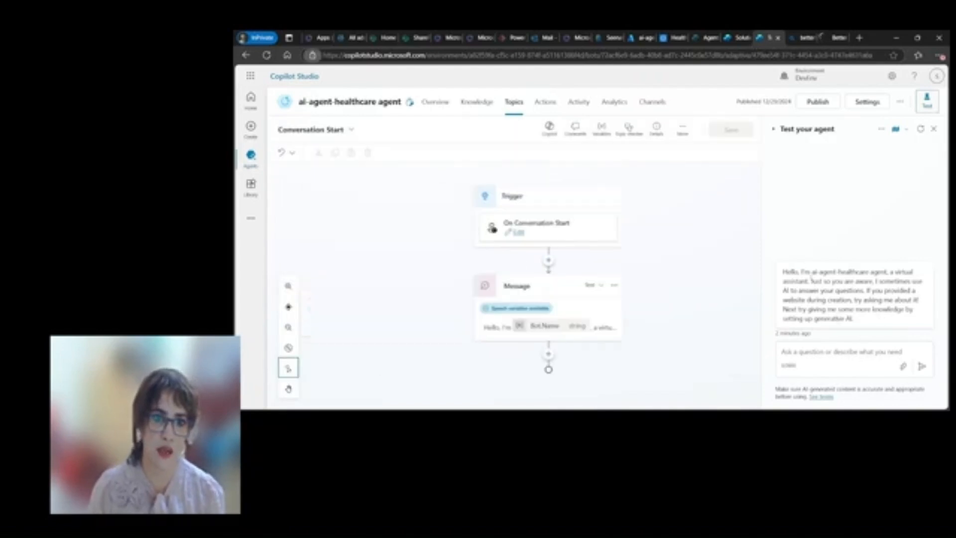
pyautogui.click(520, 234)
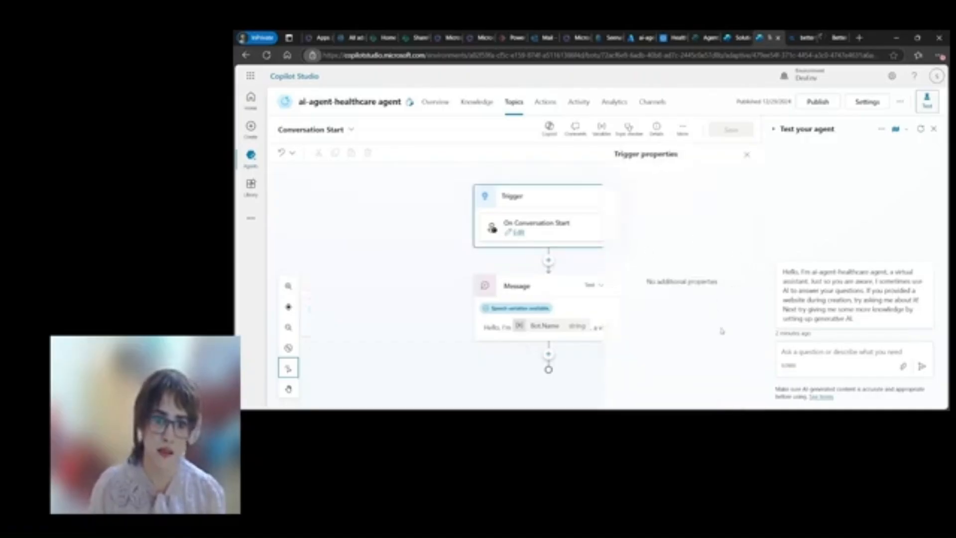
pyautogui.click(747, 155)
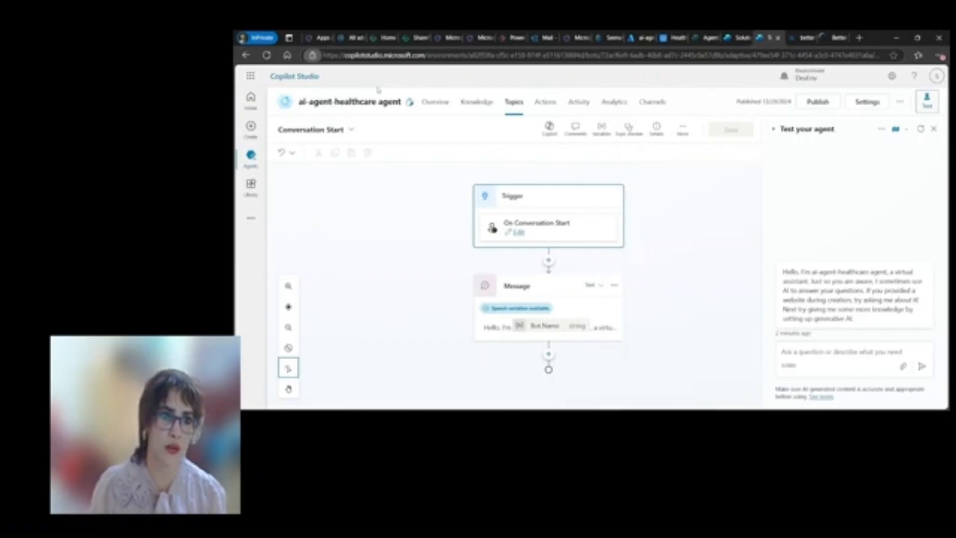
# Step: Review the details of the agent's healthcare action, including its description, skill, status and copilot permission
pyautogui.click(545, 102)
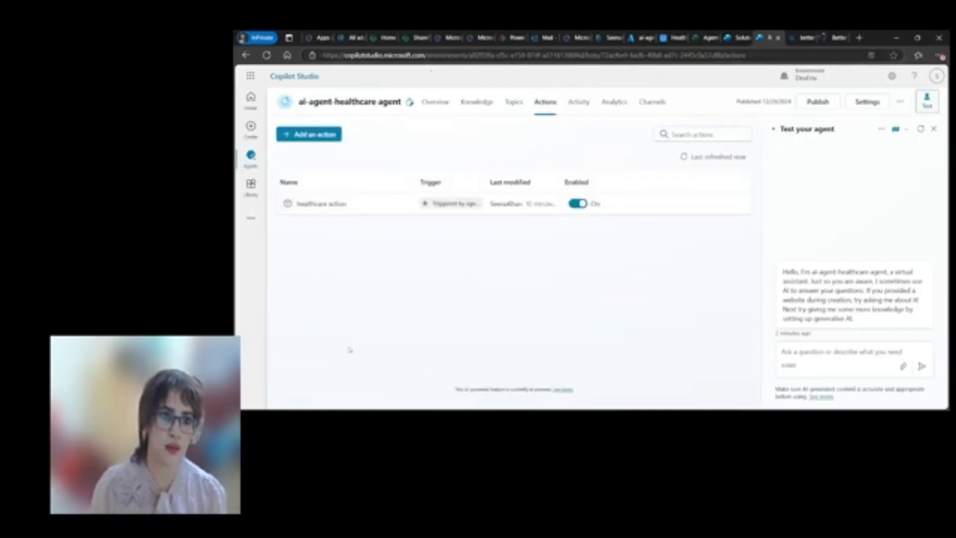
pyautogui.click(321, 202)
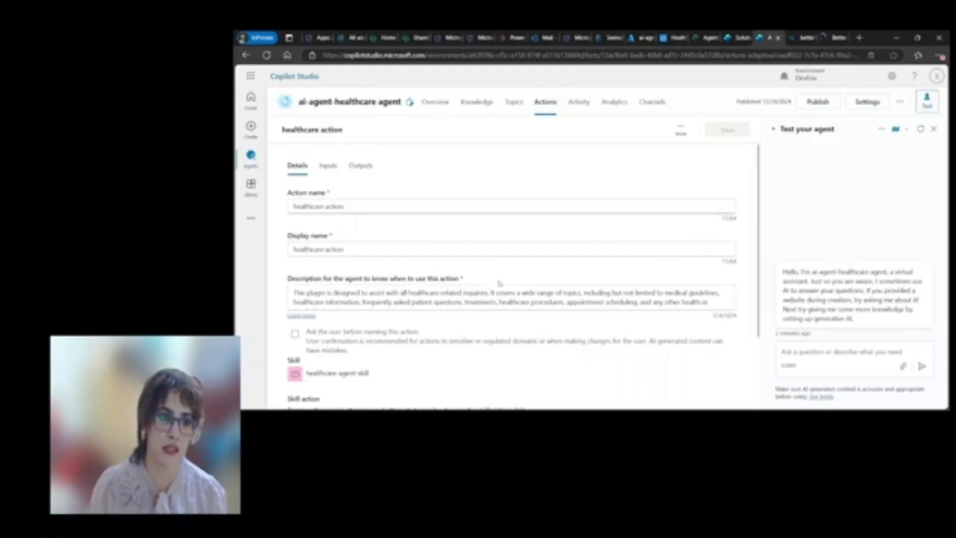
pyautogui.scroll(-2, 499, 283)
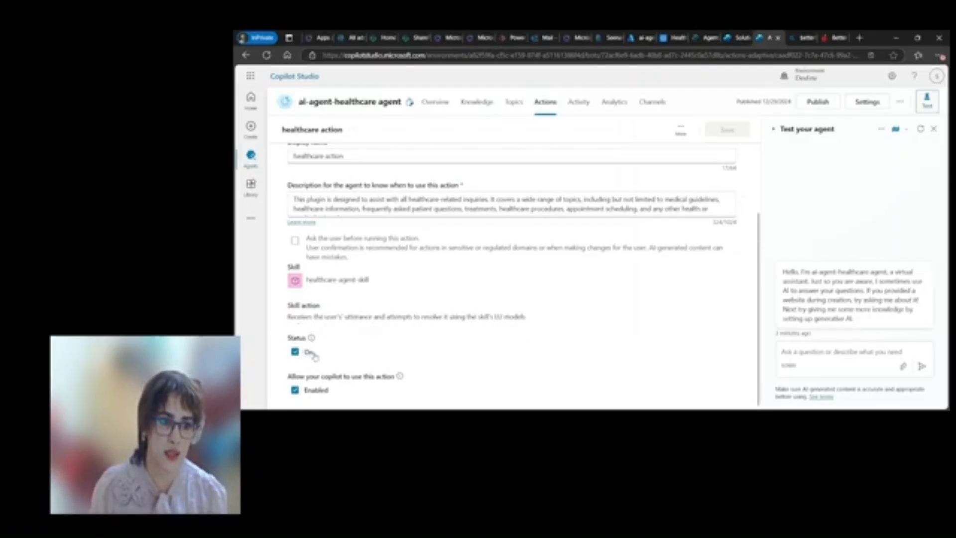
pyautogui.scroll(-1, 468, 381)
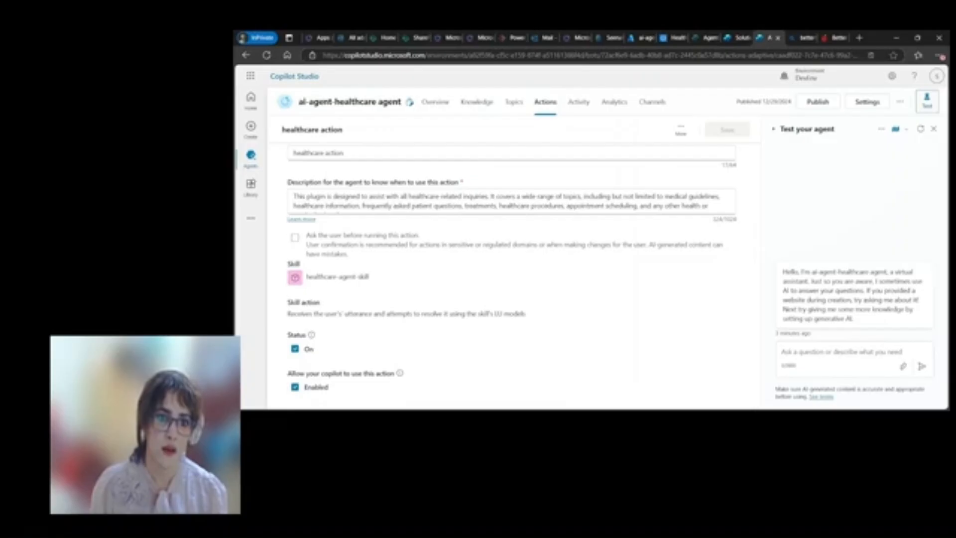
# Step: Set the agent's authentication to No authentication so other channels can be used, and save the setting
pyautogui.click(652, 102)
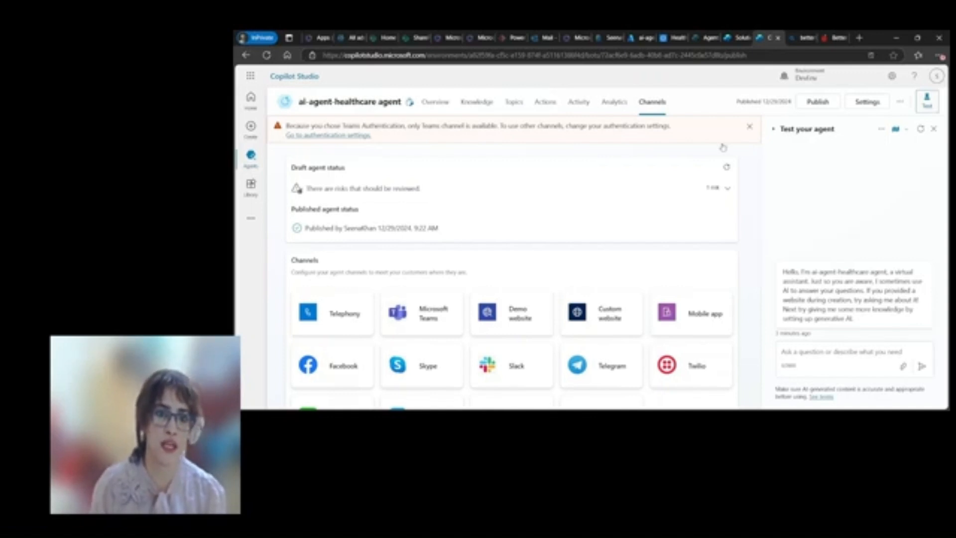
pyautogui.click(357, 136)
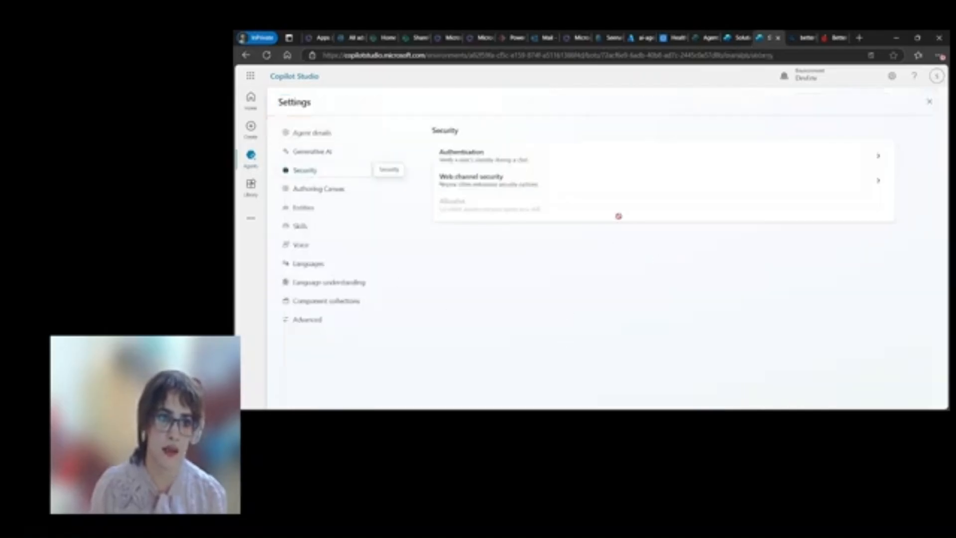
pyautogui.click(878, 156)
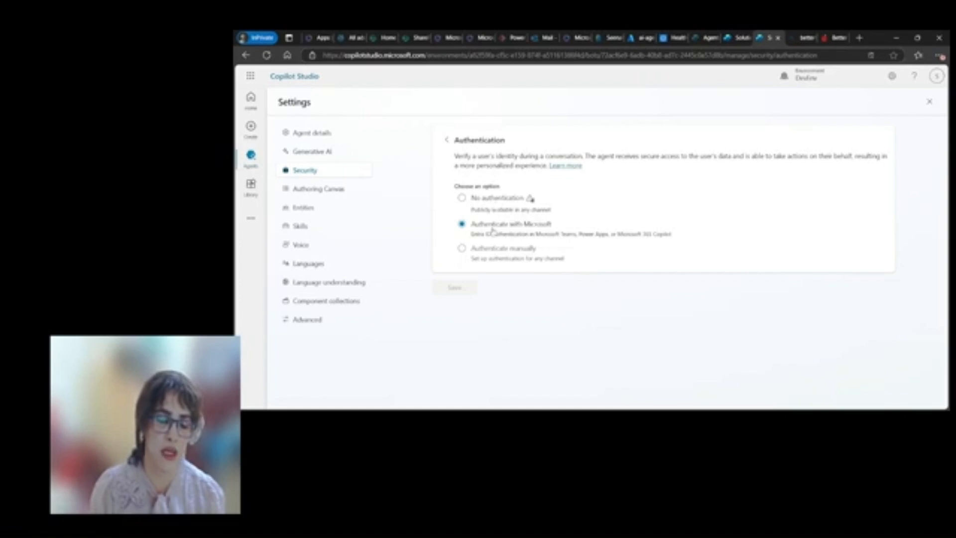
pyautogui.click(479, 200)
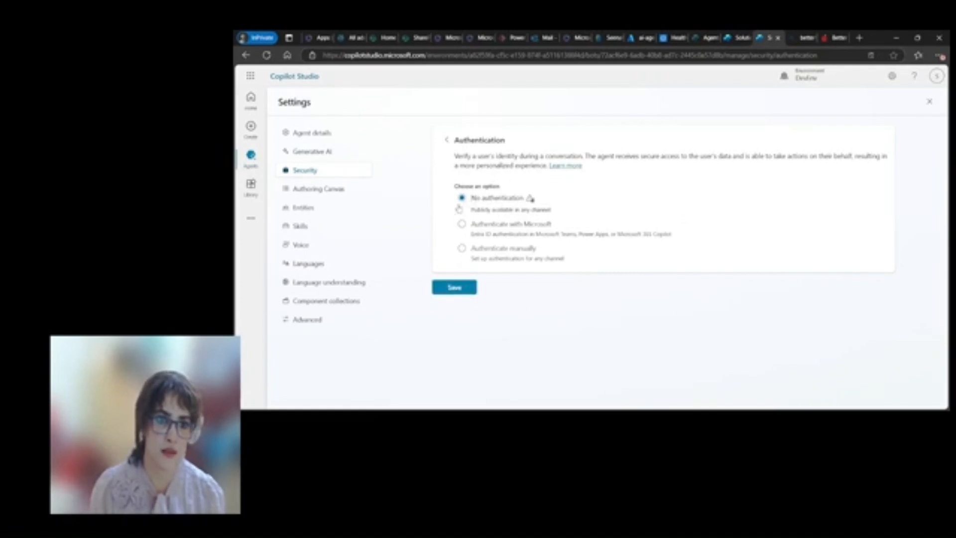
pyautogui.click(459, 289)
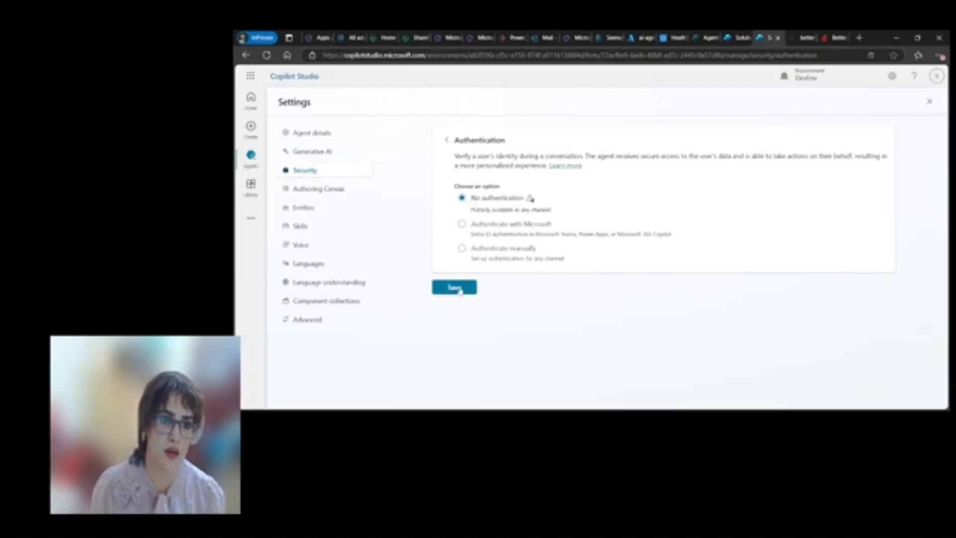
pyautogui.click(648, 325)
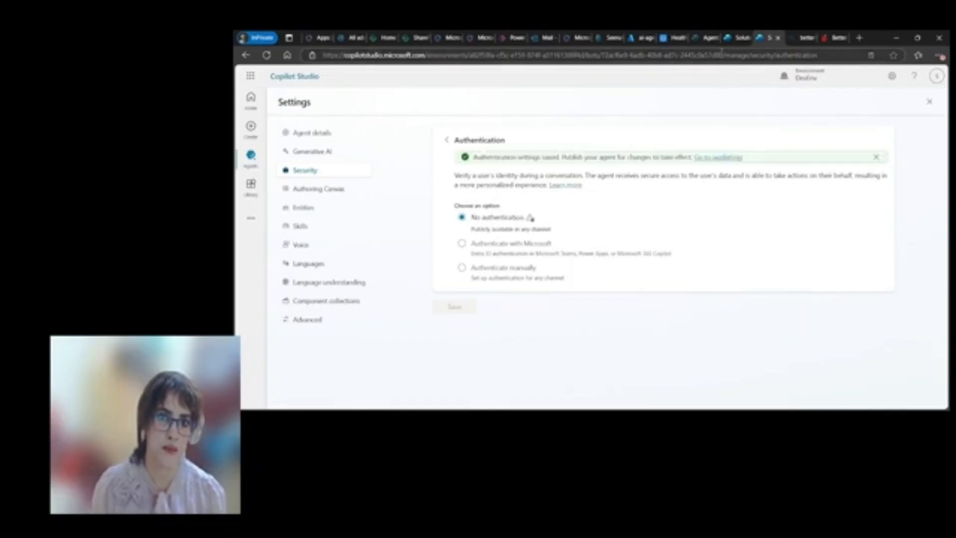
pyautogui.click(930, 103)
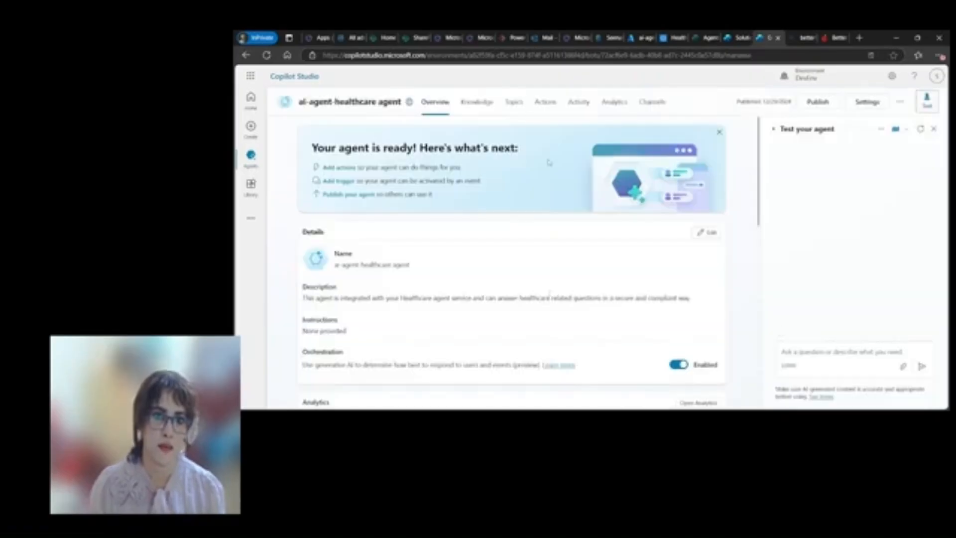
# Step: Set the Demo website channel's welcome message to "Welcome to Healthcare Agent service." and save the channel
pyautogui.click(657, 103)
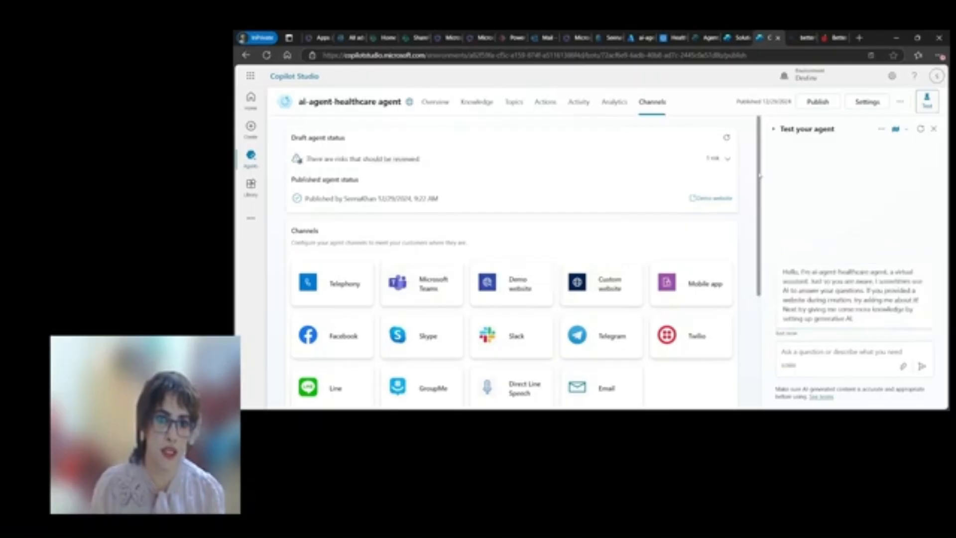
pyautogui.scroll(-5, 759, 182)
pyautogui.scroll(5, 765, 315)
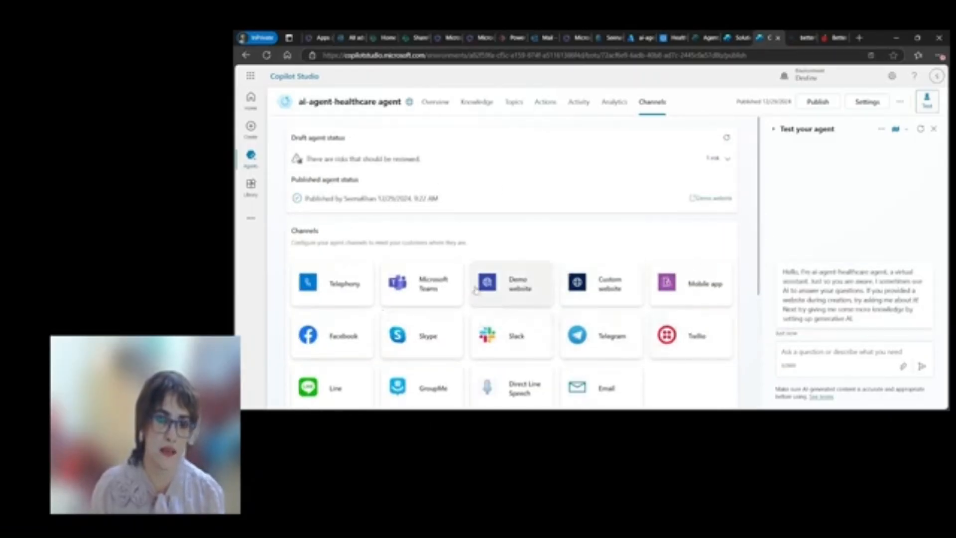
pyautogui.click(500, 290)
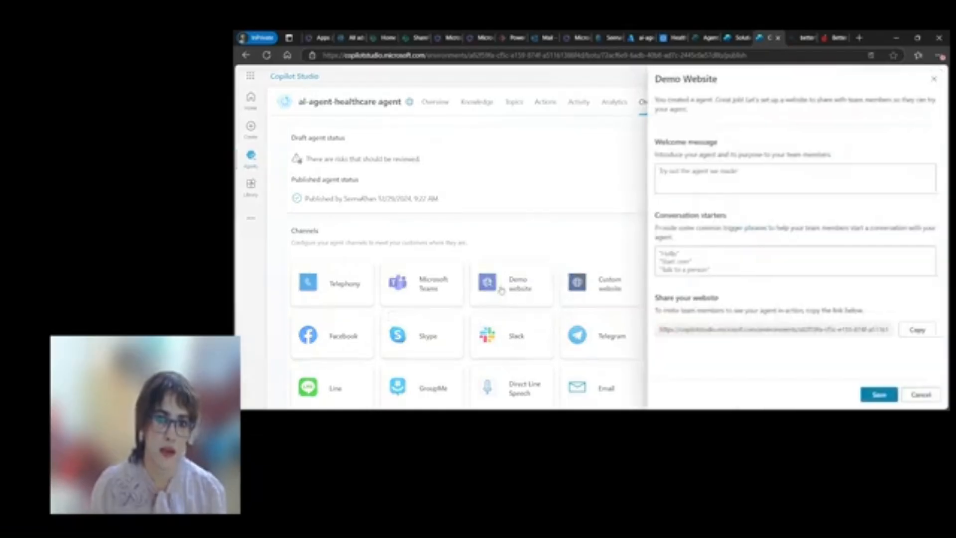
pyautogui.click(746, 170)
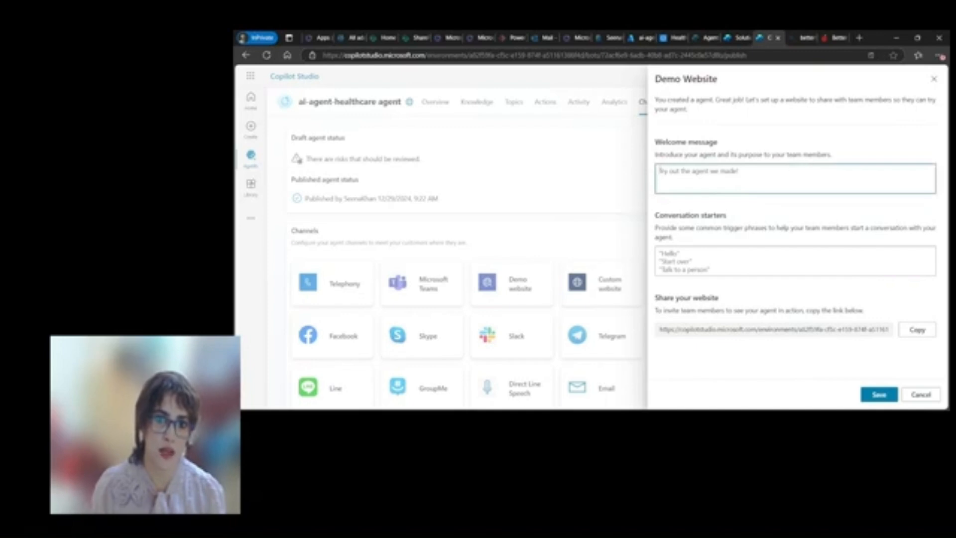
pyautogui.write('Wel')
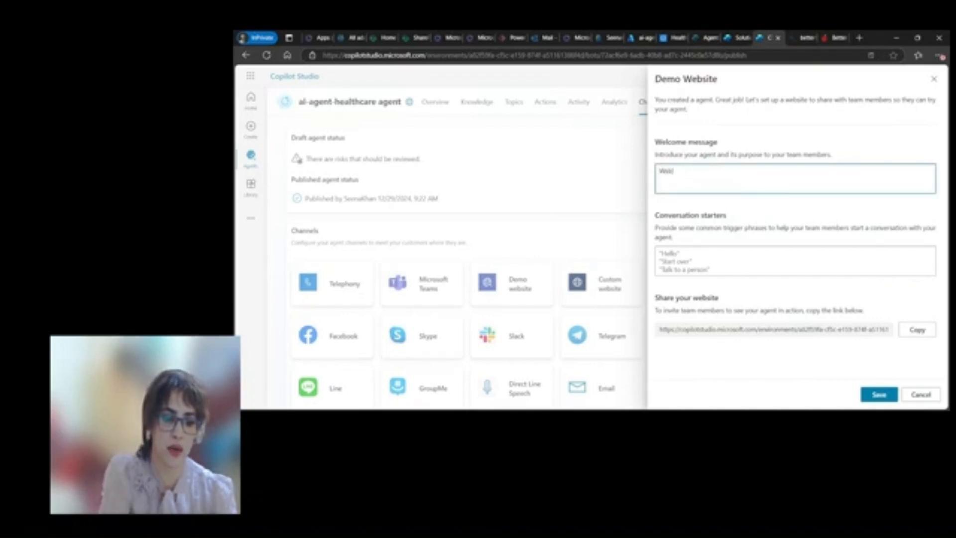
pyautogui.write('come to Heal')
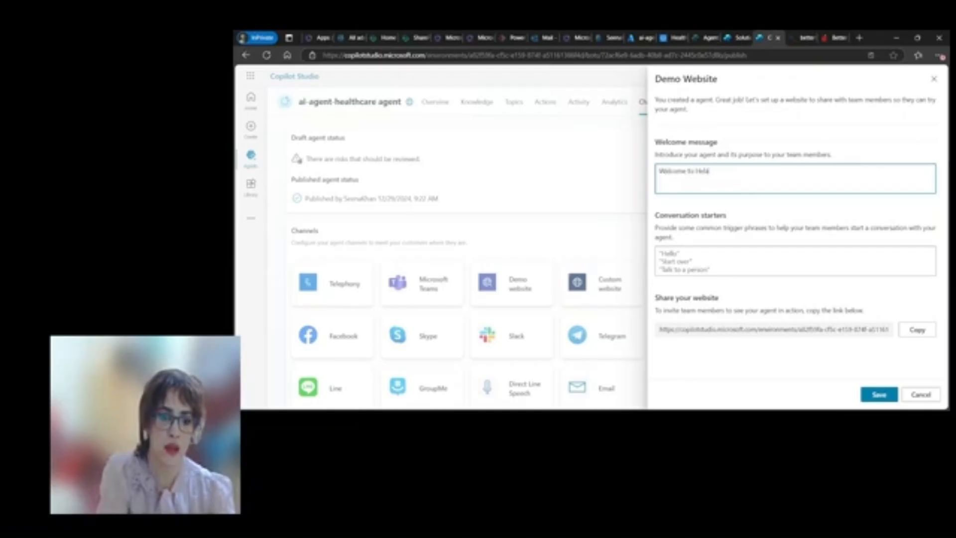
pyautogui.write('thcare')
pyautogui.press('BackSpace')
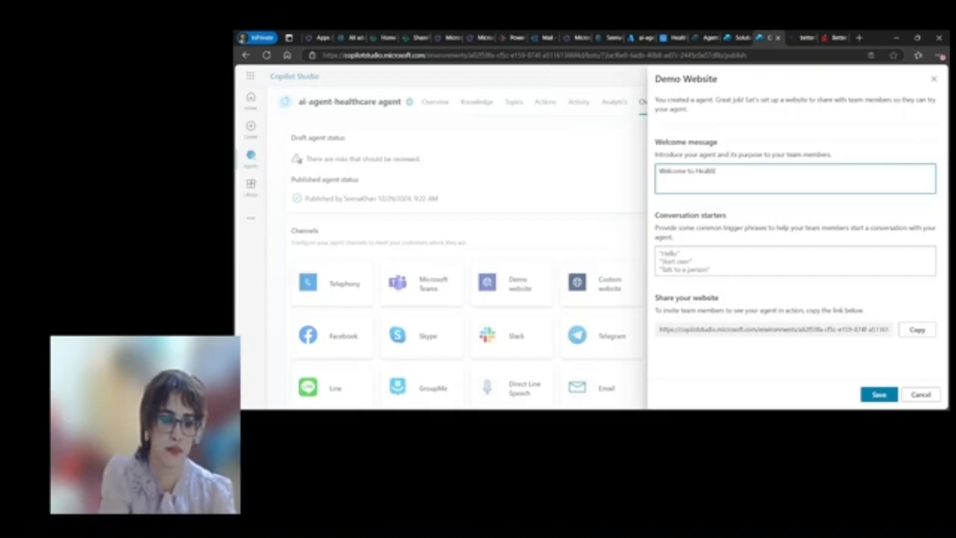
pyautogui.write('care Agent')
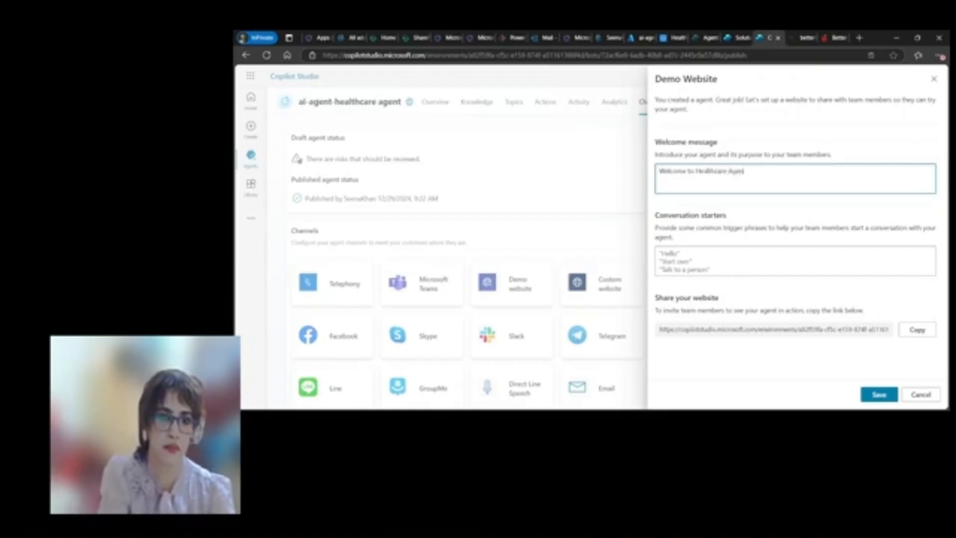
pyautogui.write(' wil')
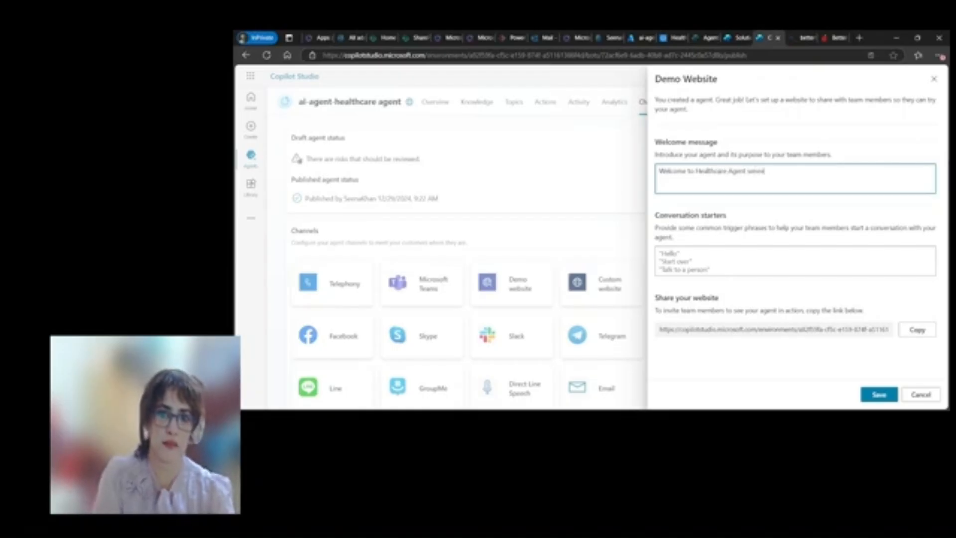
pyautogui.write('i')
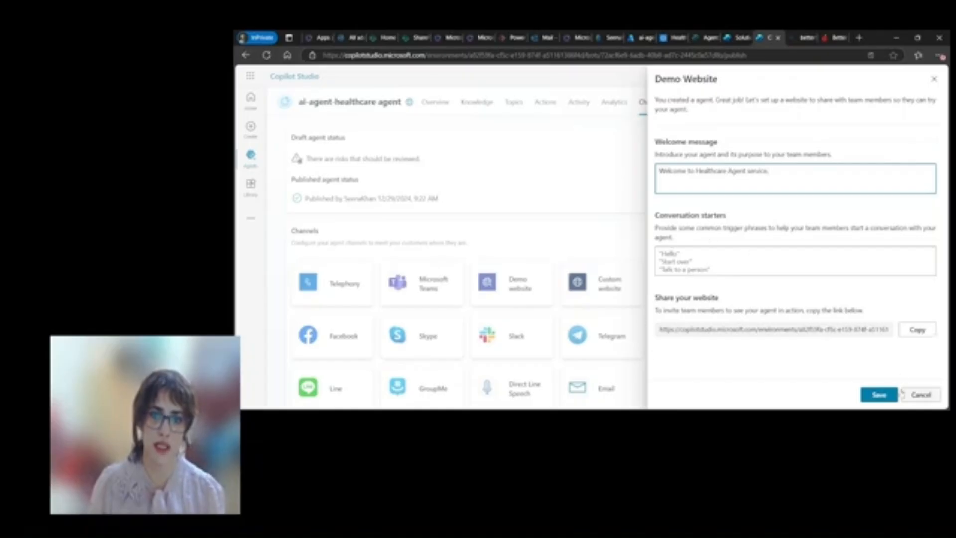
pyautogui.click(879, 395)
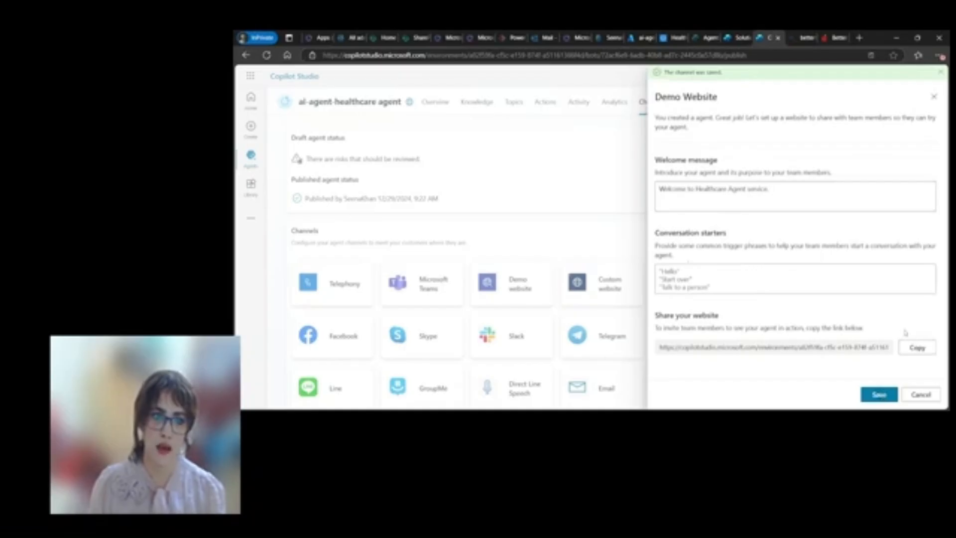
# Step: Copy the demo website's share link and open the agent's demo website in a separate browser tab
pyautogui.click(917, 348)
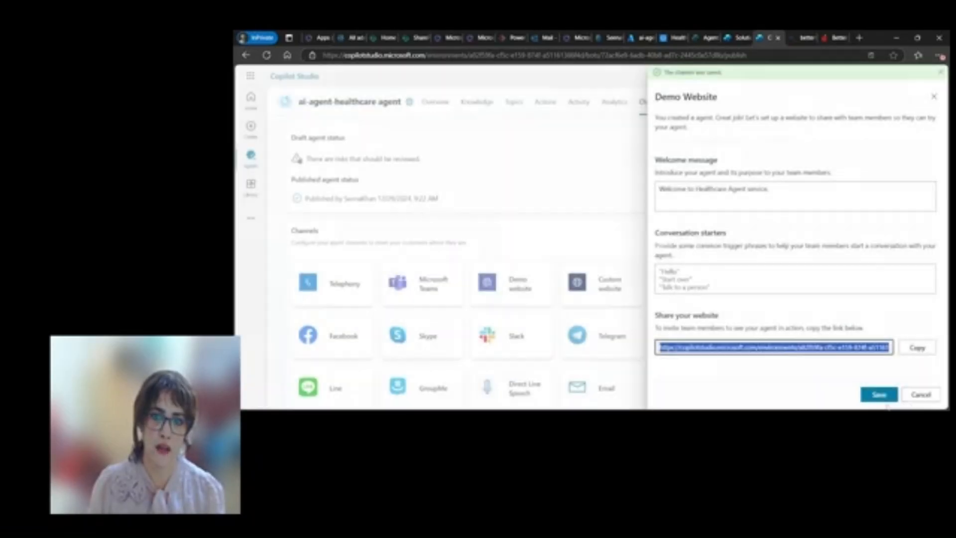
pyautogui.click(934, 96)
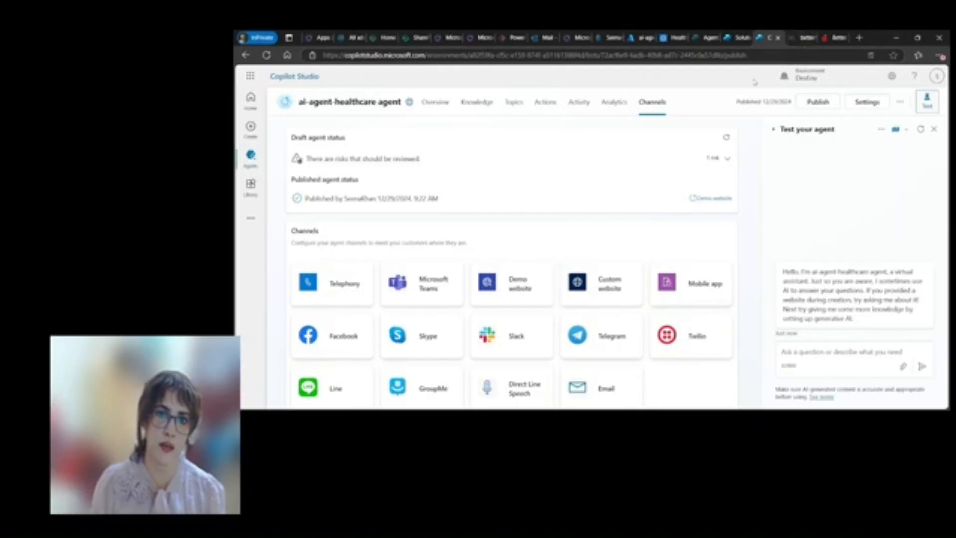
pyautogui.click(721, 198)
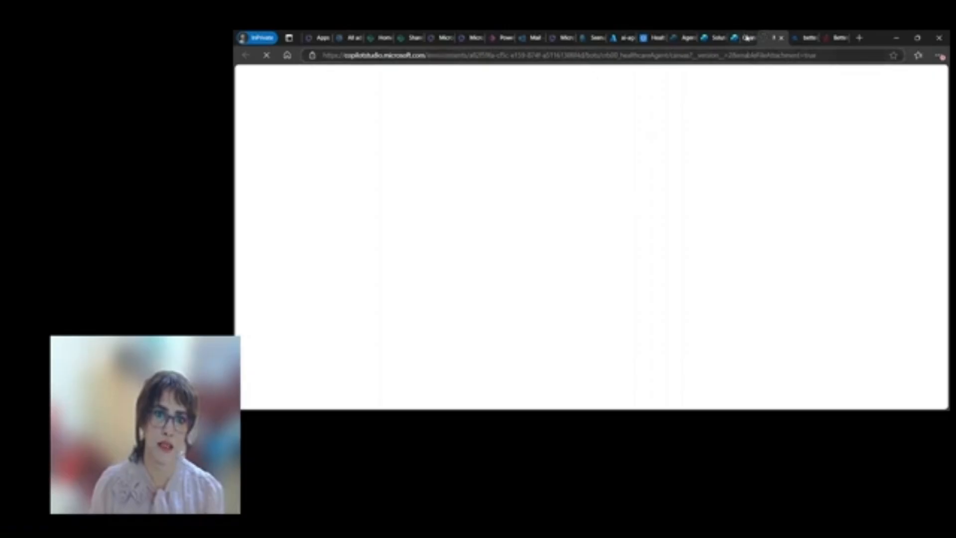
pyautogui.click(742, 38)
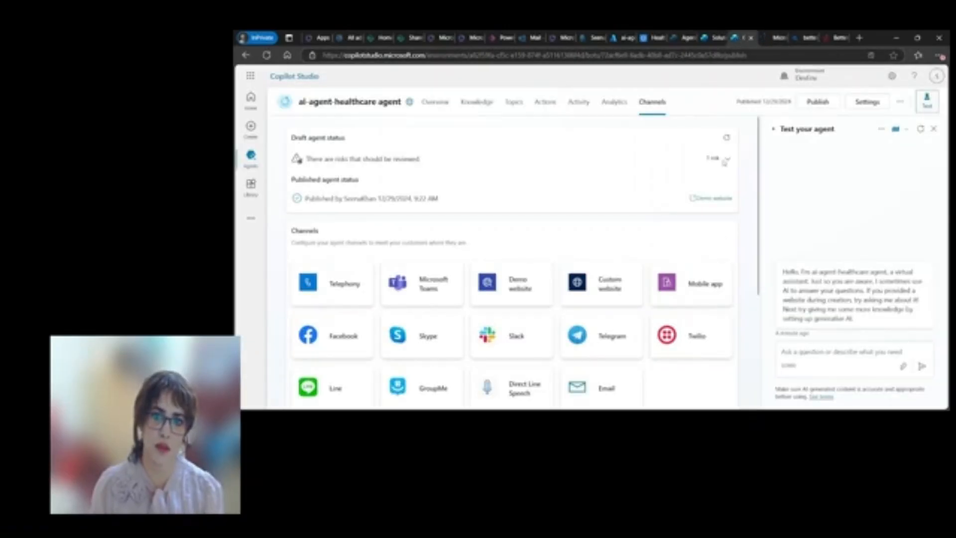
pyautogui.click(776, 40)
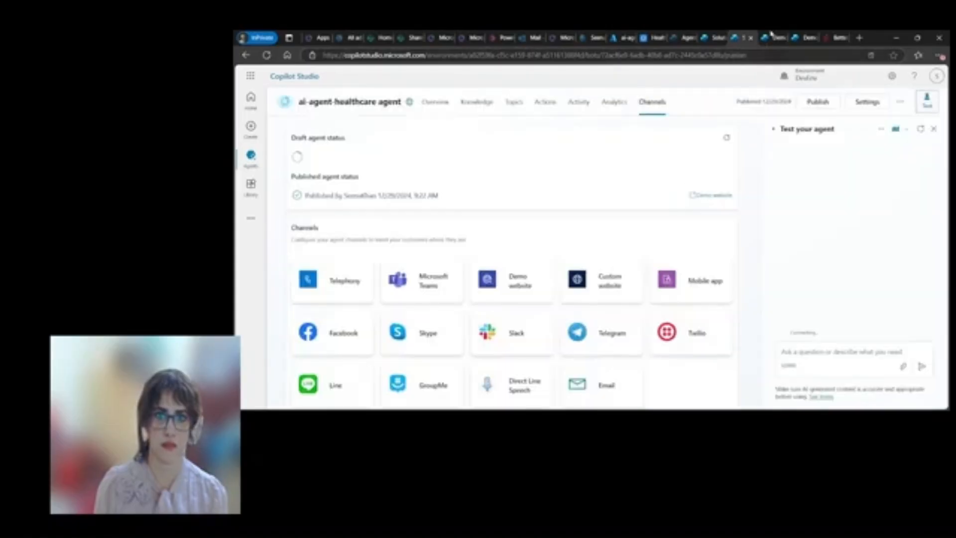
# Step: Publish the agent with its new authentication setting and check its published status and channels
pyautogui.click(818, 102)
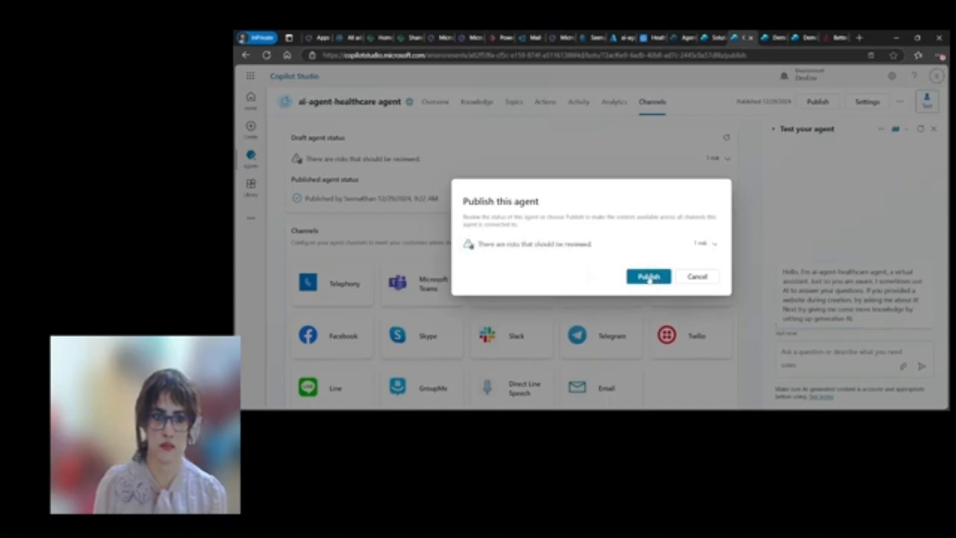
pyautogui.click(649, 278)
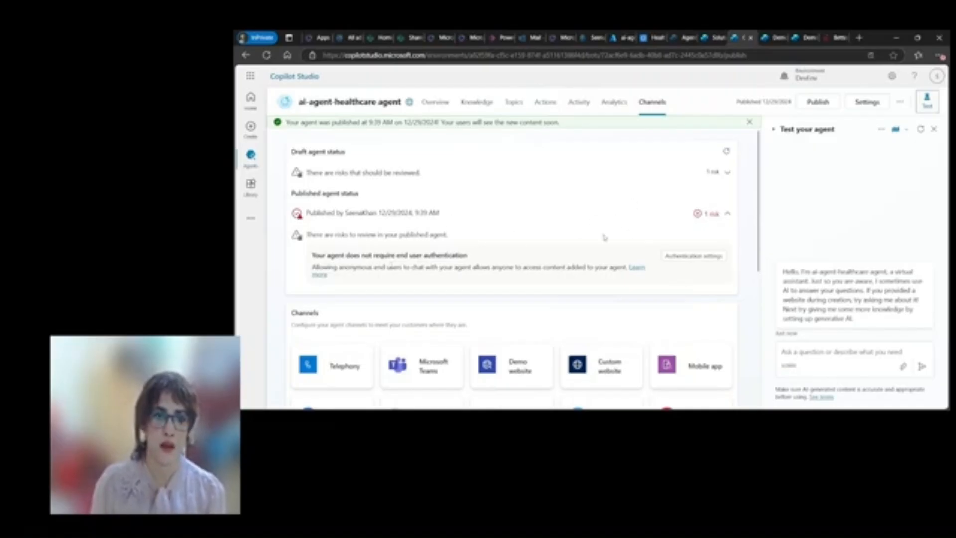
pyautogui.scroll(-3, 604, 239)
pyautogui.scroll(3, 516, 274)
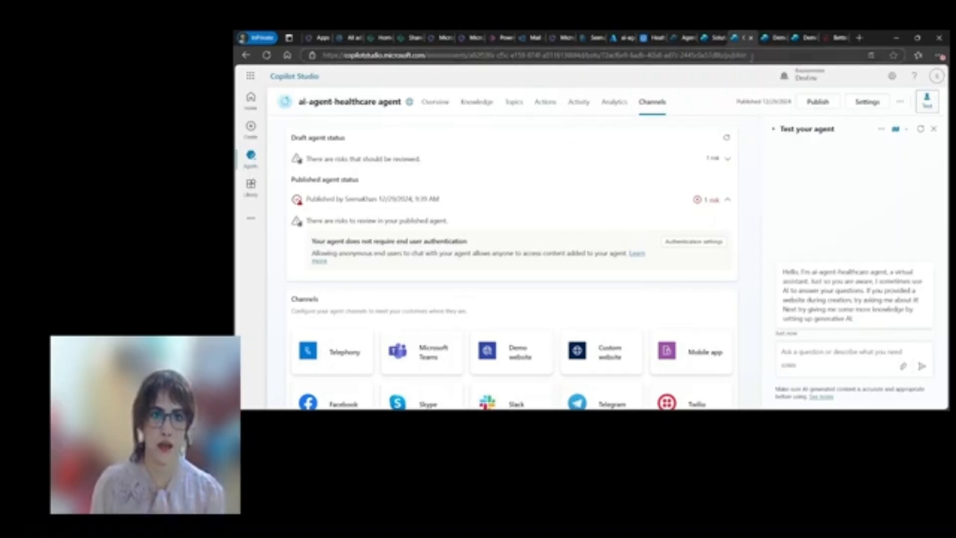
# Step: Copy the share link from the Demo website channel again and open the agent's demo website in a new browser tab
pyautogui.click(859, 37)
pyautogui.hotkey('ctrl', 'v')
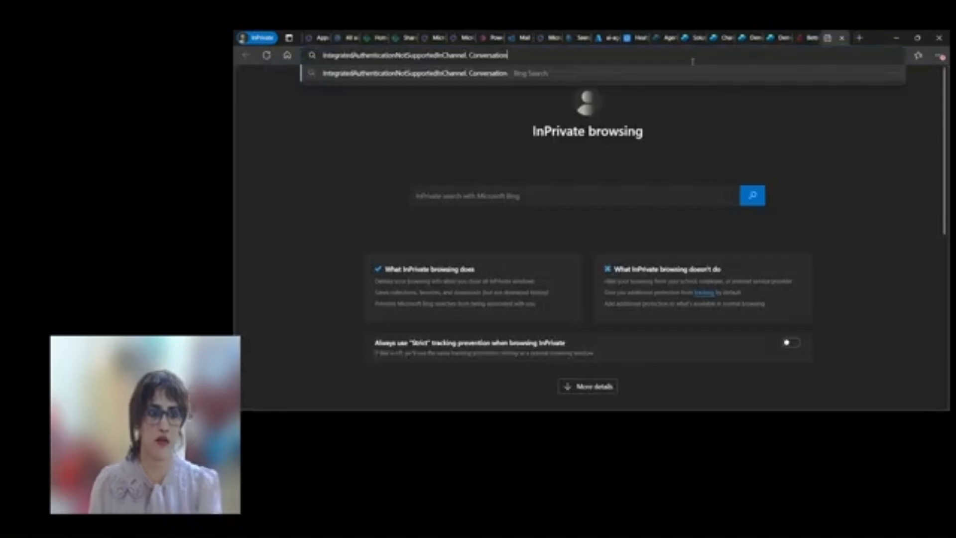
pyautogui.hotkey('ctrl', 'a')
pyautogui.press('BackSpace')
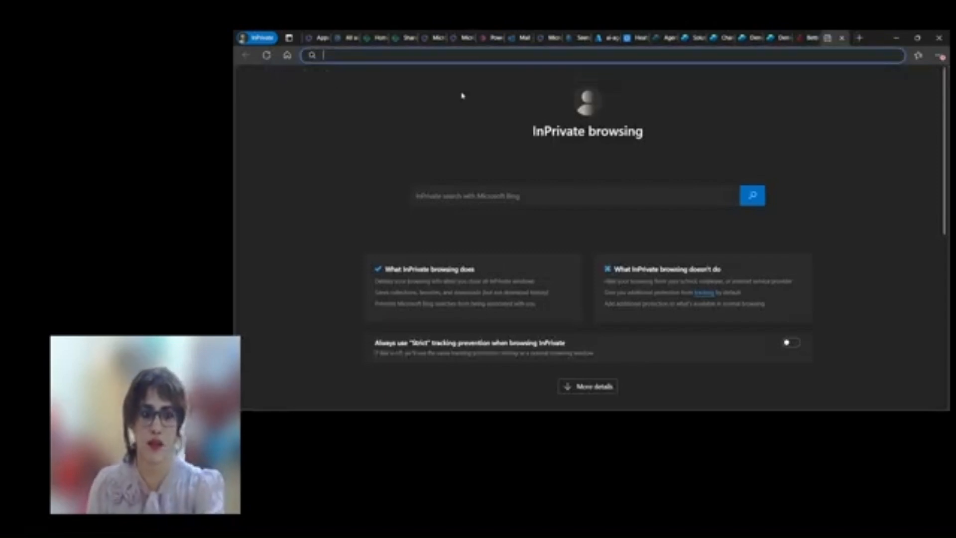
pyautogui.click(719, 37)
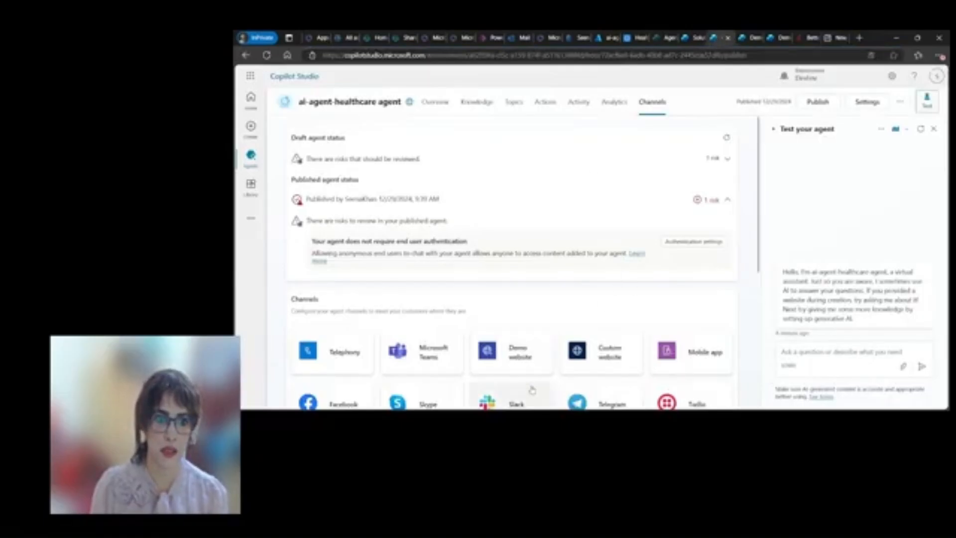
pyautogui.click(518, 366)
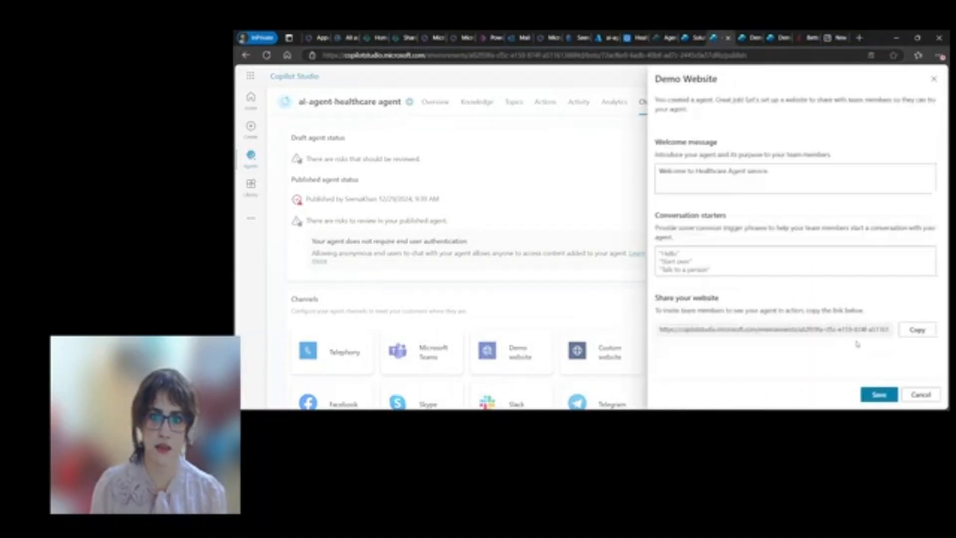
pyautogui.click(917, 330)
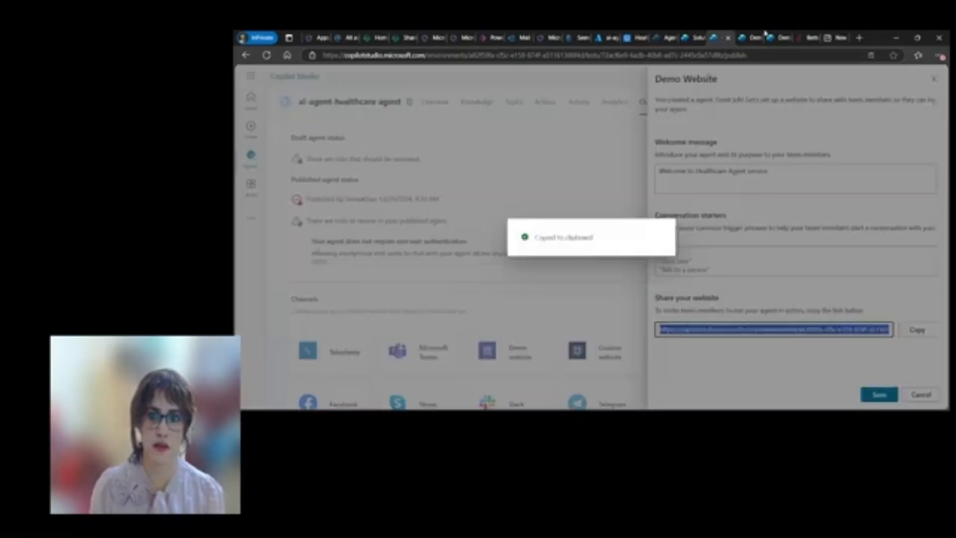
pyautogui.click(837, 37)
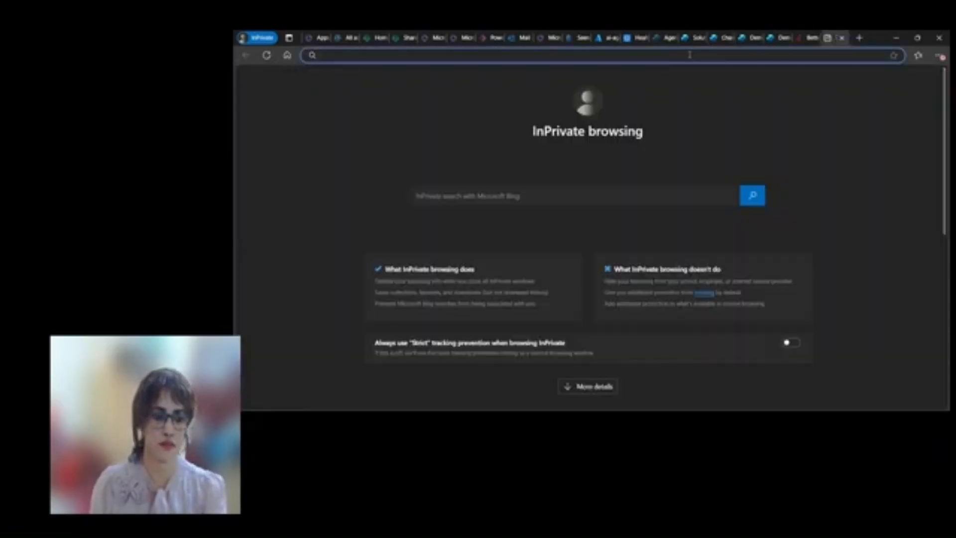
pyautogui.hotkey('ctrl', 'v')
pyautogui.press('Return')
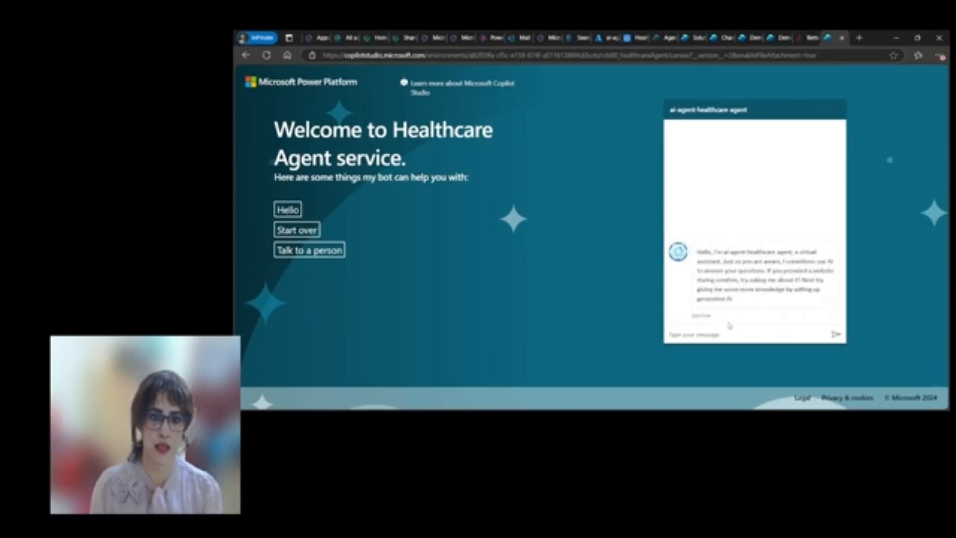
# Step: Test the agent in the demo website's chat by sending a request that begins "Give me information"
pyautogui.click(707, 335)
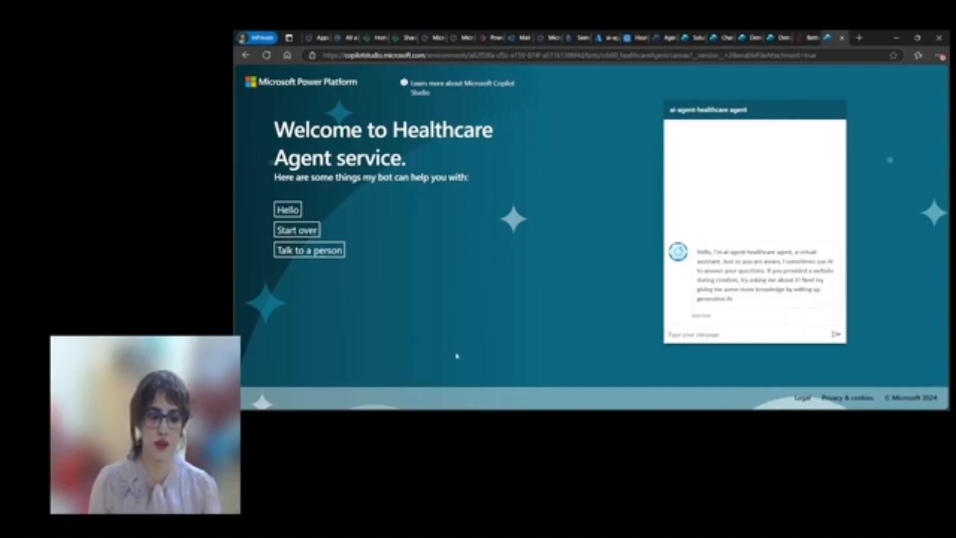
pyautogui.write('w')
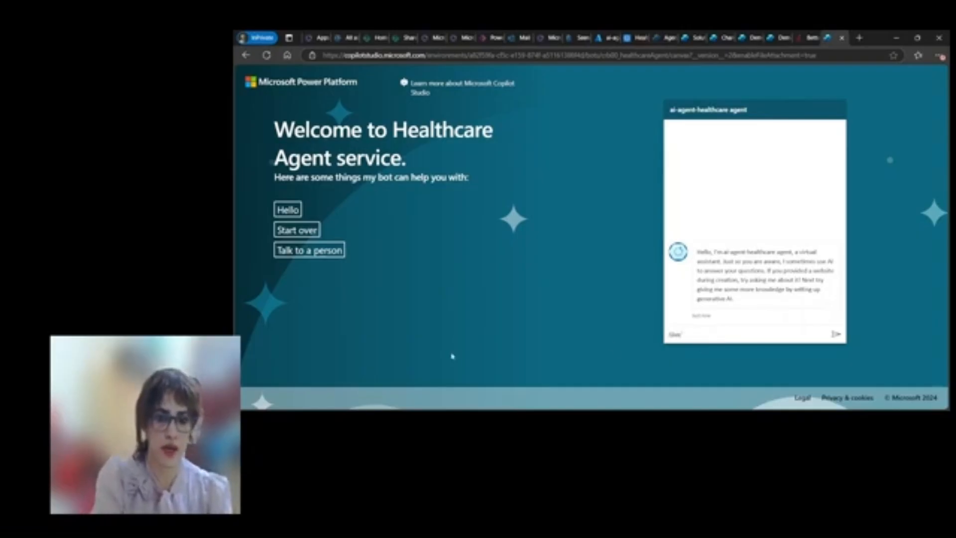
pyautogui.write('ive me')
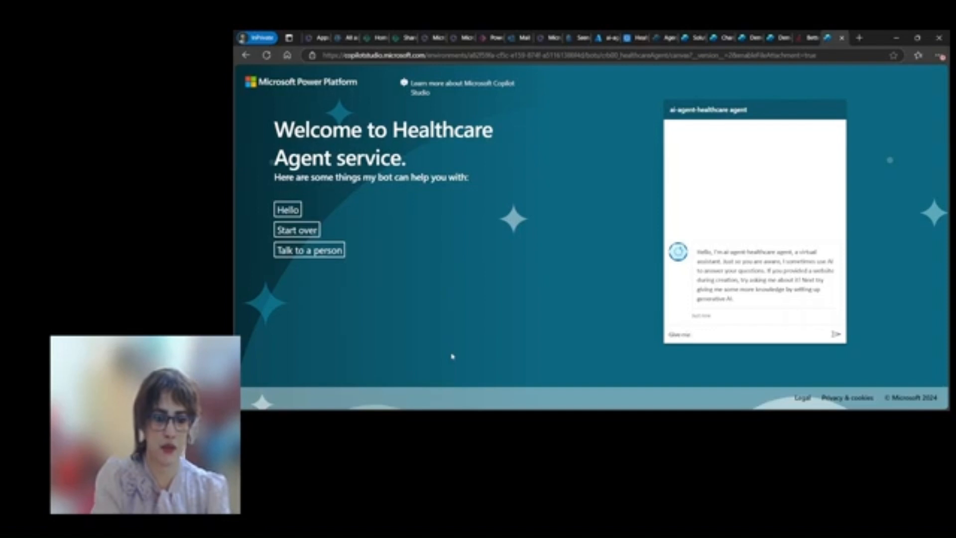
pyautogui.write(' infusio')
pyautogui.write('ion Sympa')
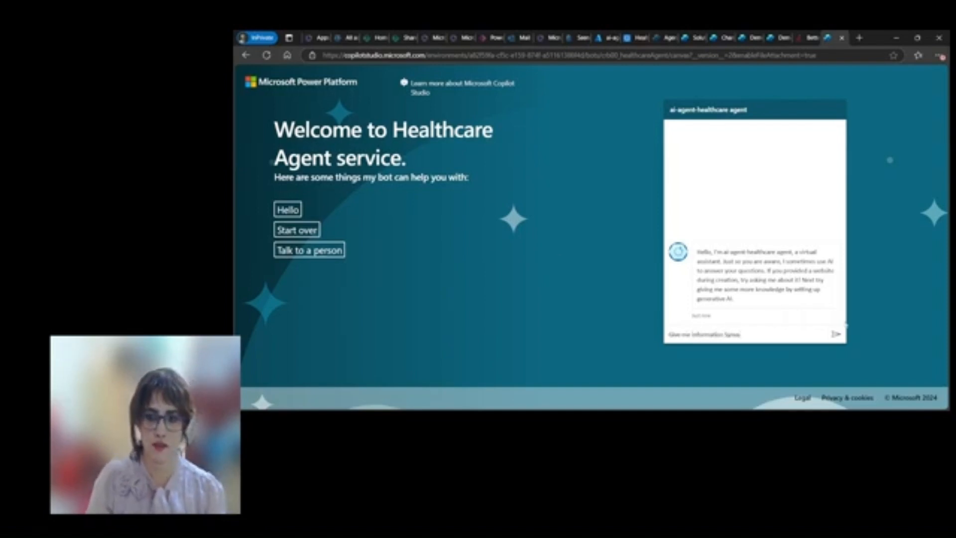
pyautogui.press('Return')
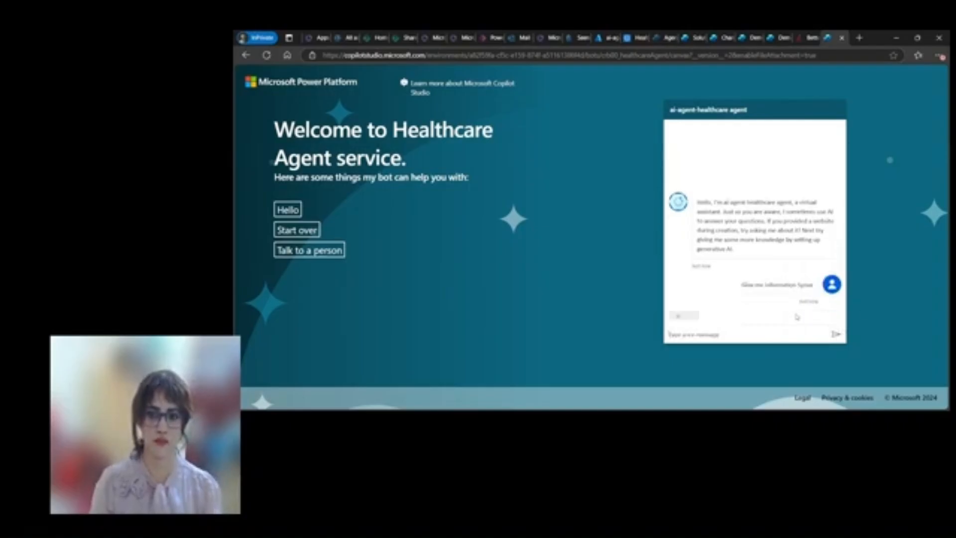